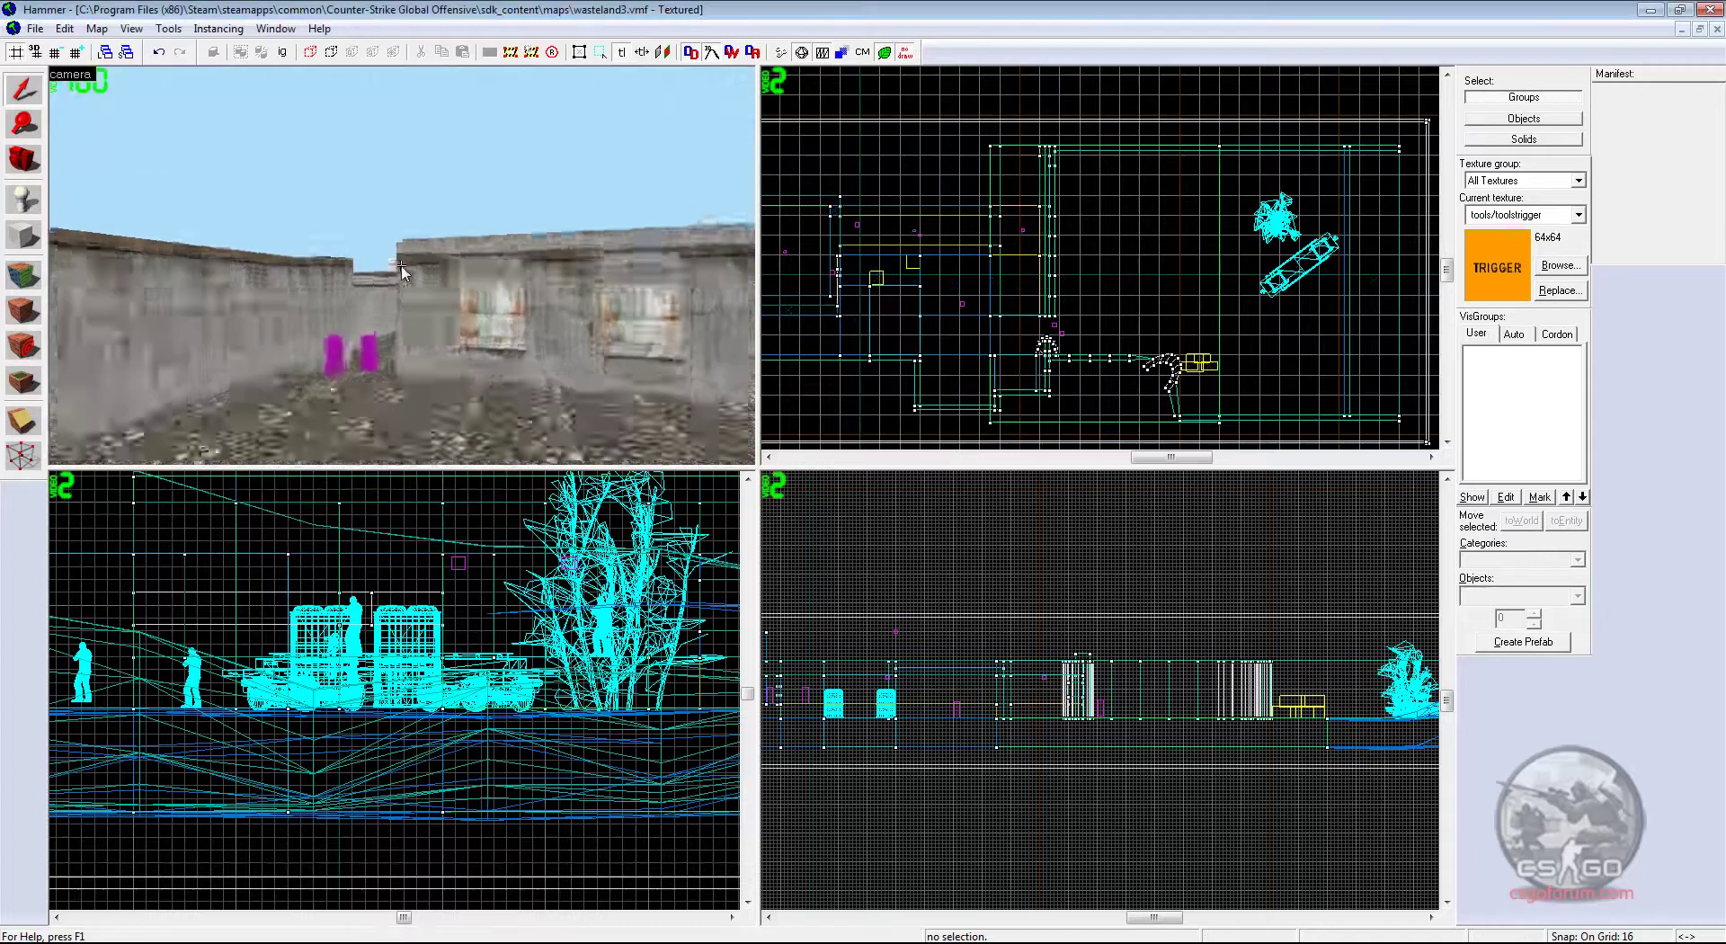
# Examine the walled courtyard, the player spawns and the corner behind the stacked crates in the 3D view.
pyautogui.press('w')
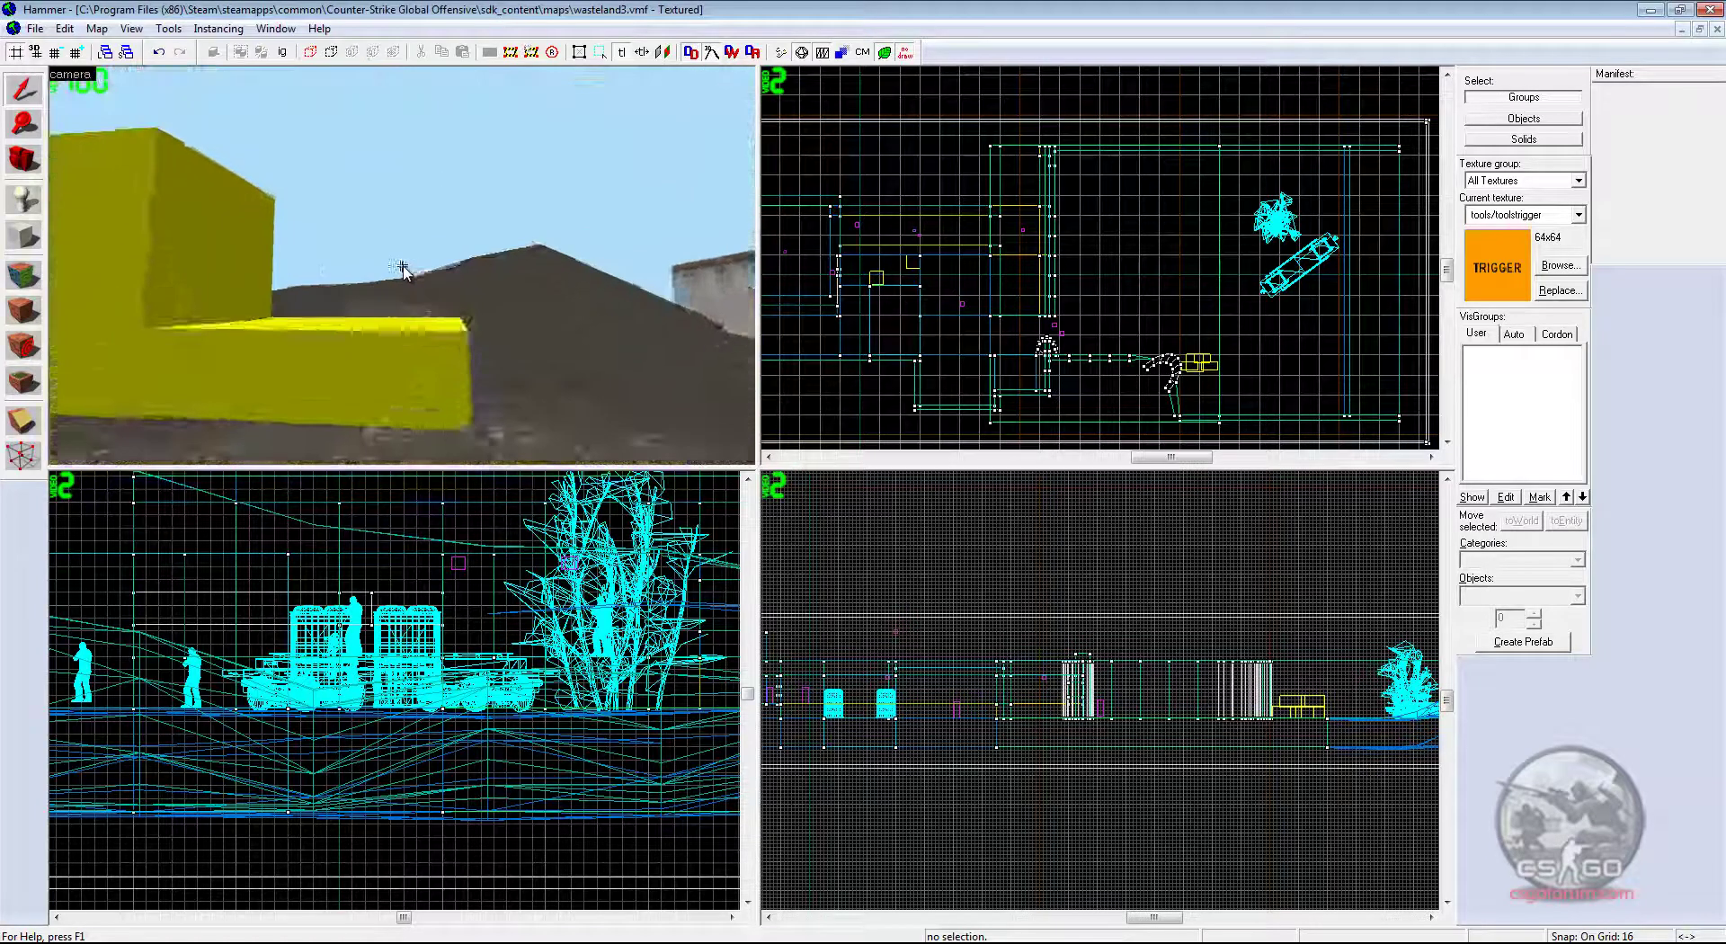
pyautogui.press('w')
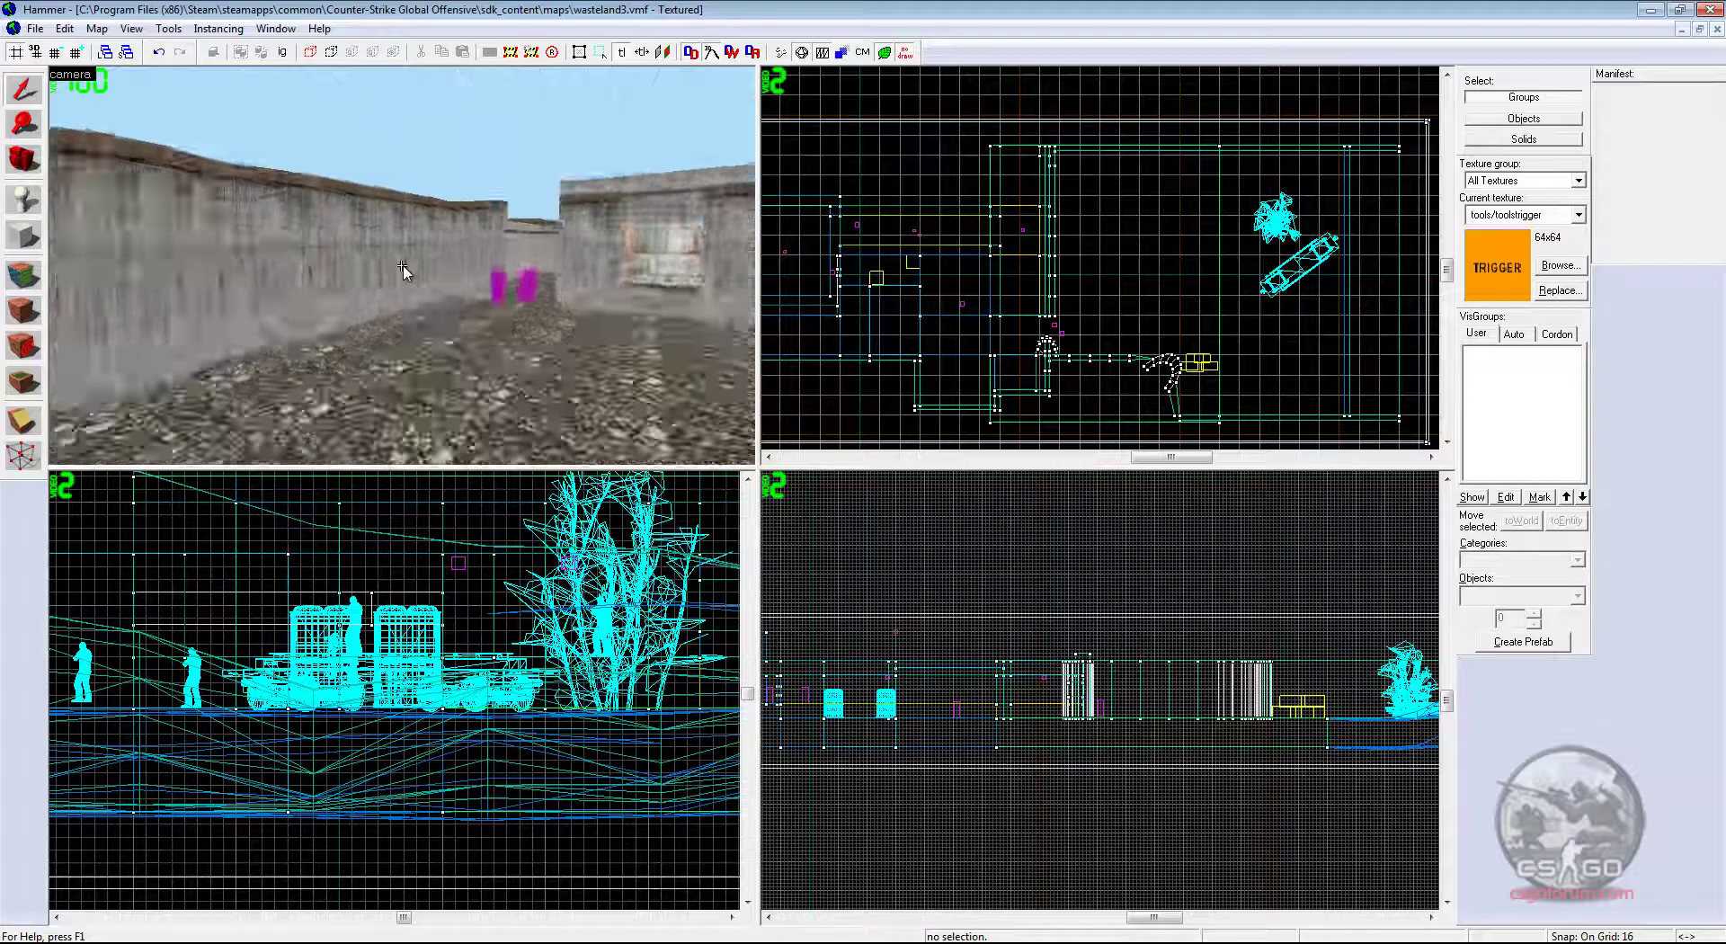
pyautogui.press('Left')
pyautogui.press('w')
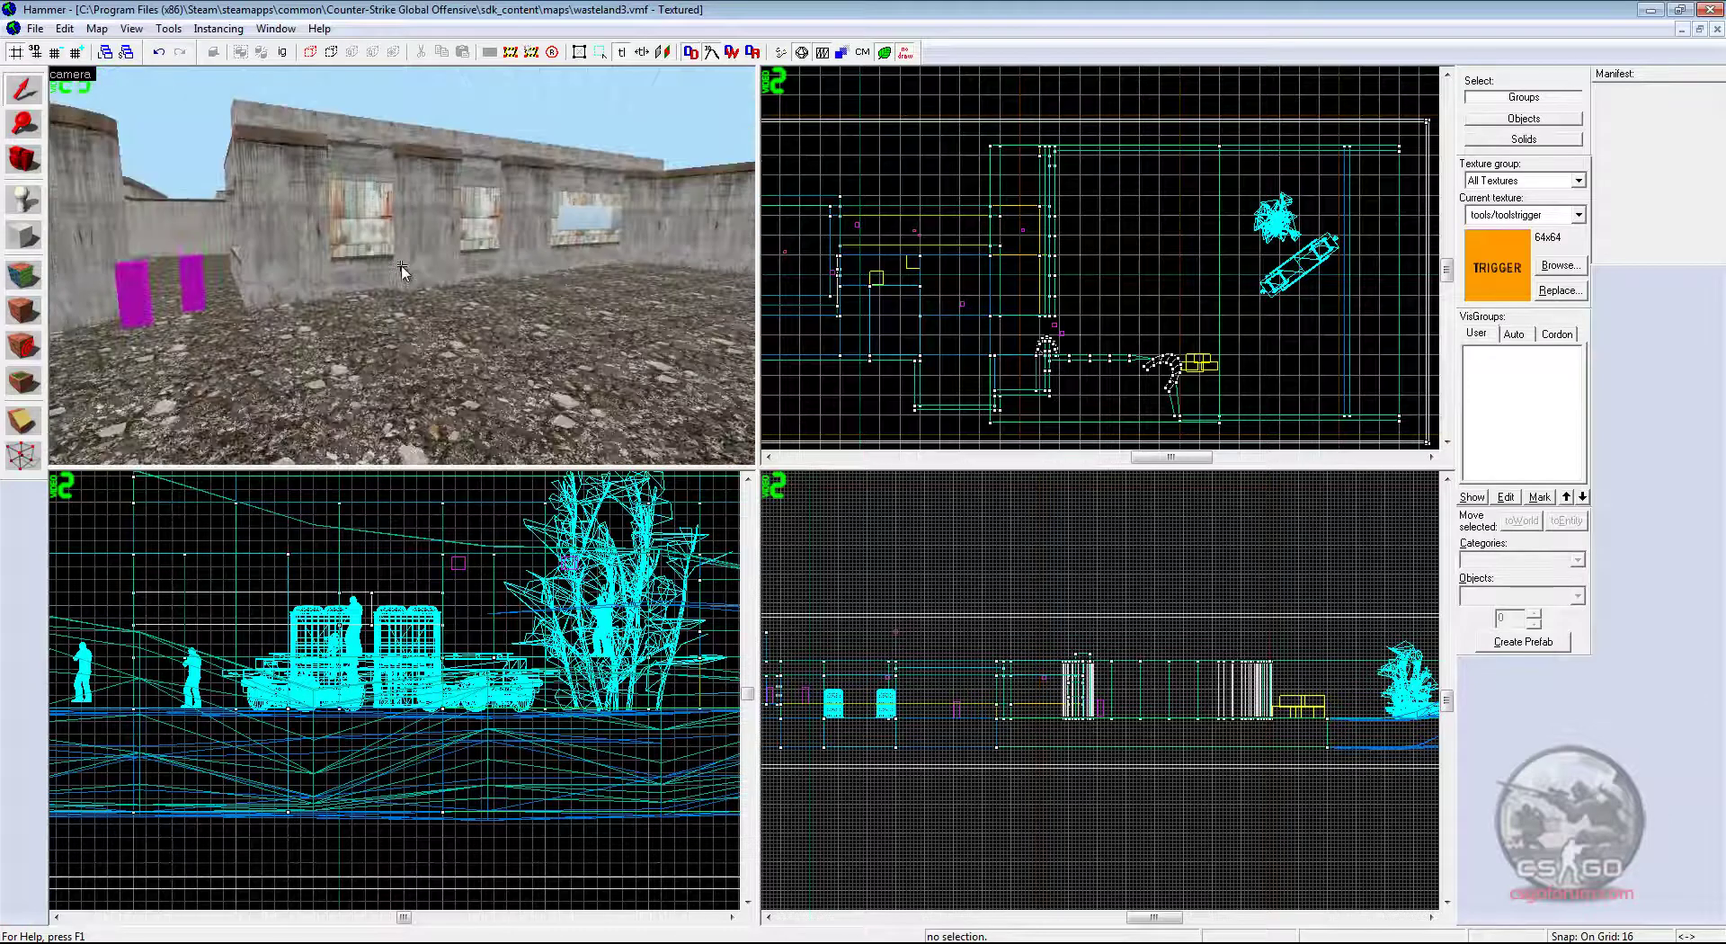
pyautogui.press('w')
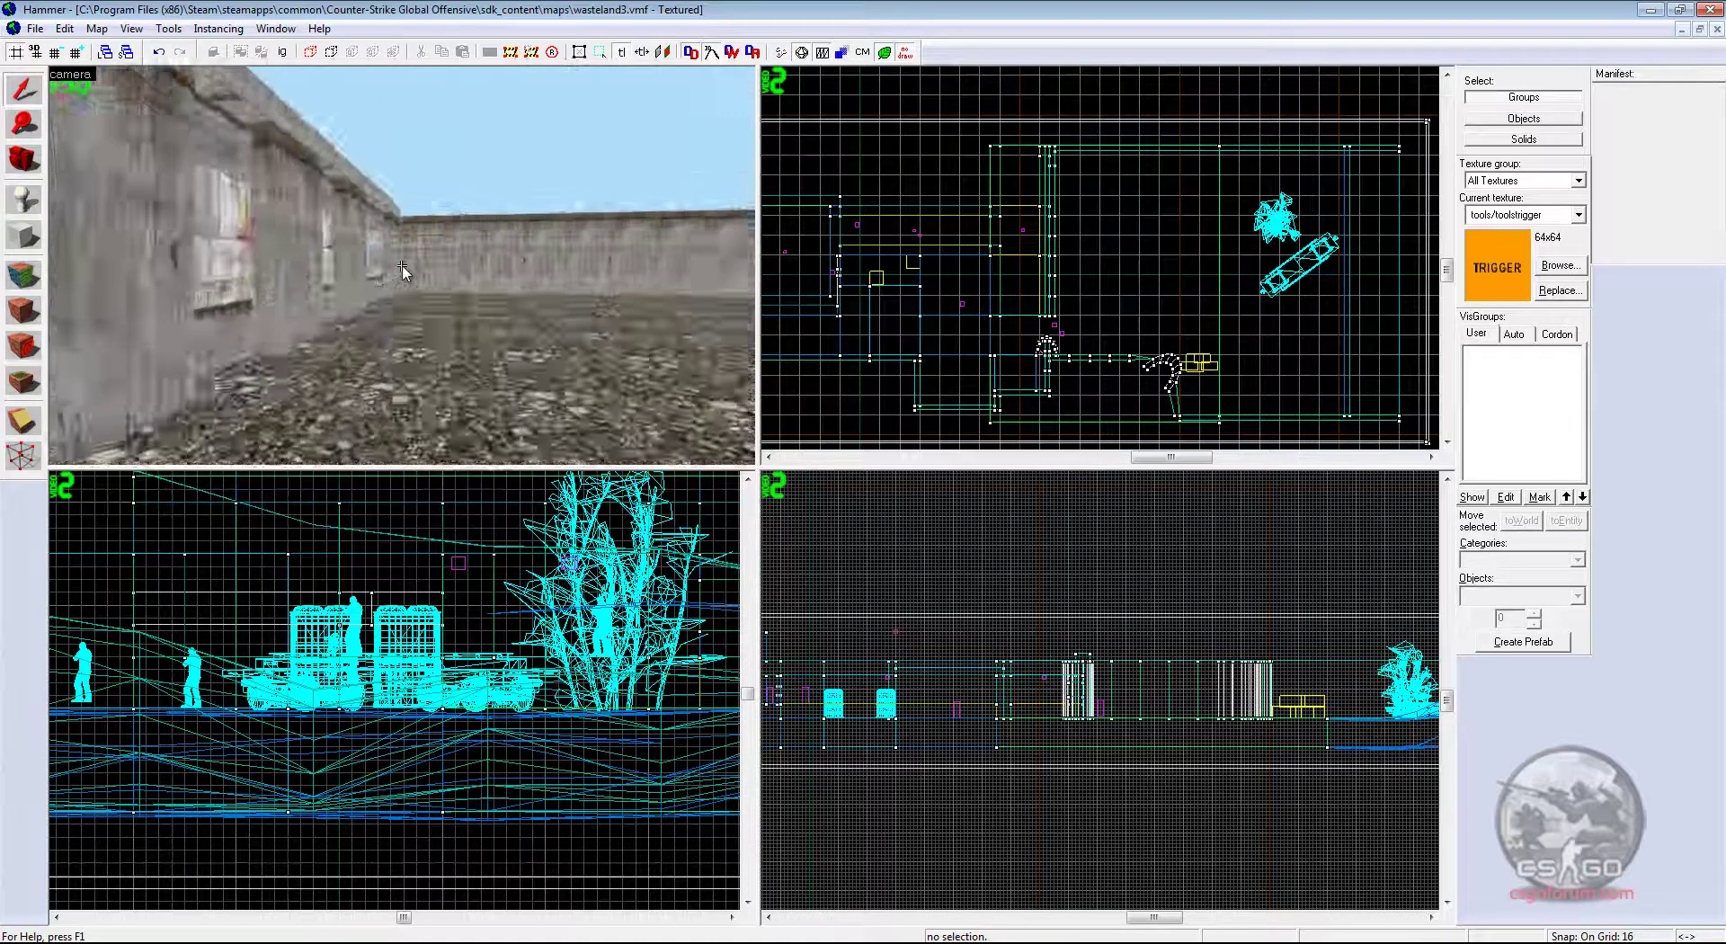
pyautogui.press('Right')
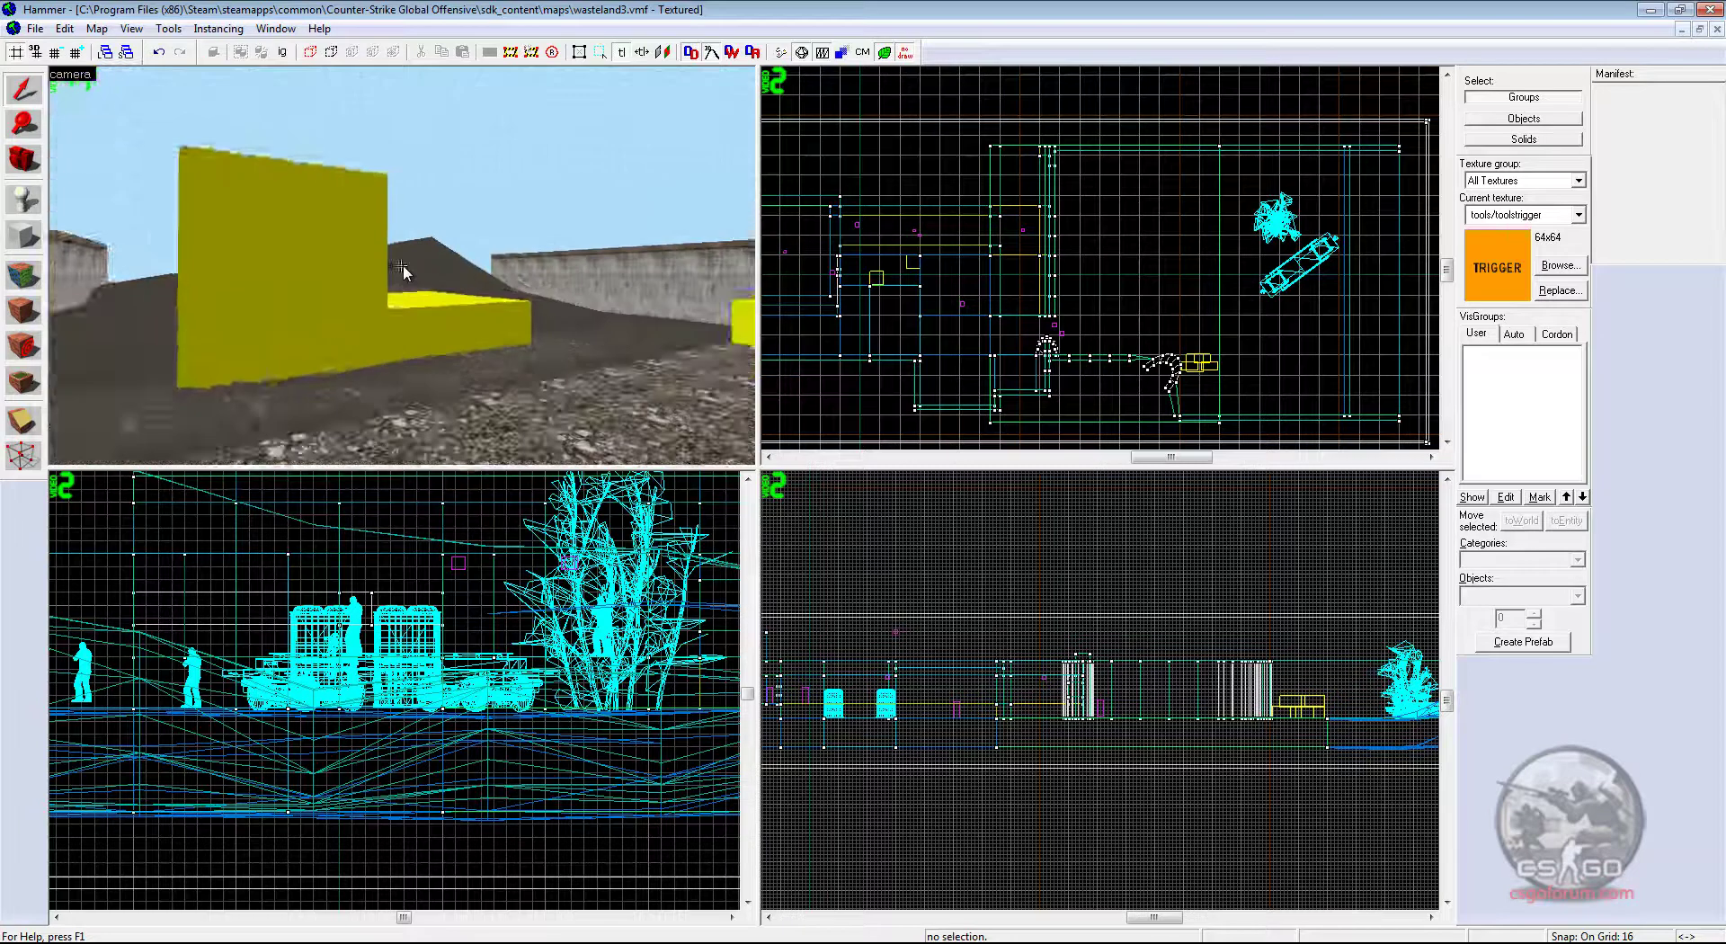
pyautogui.press('Right')
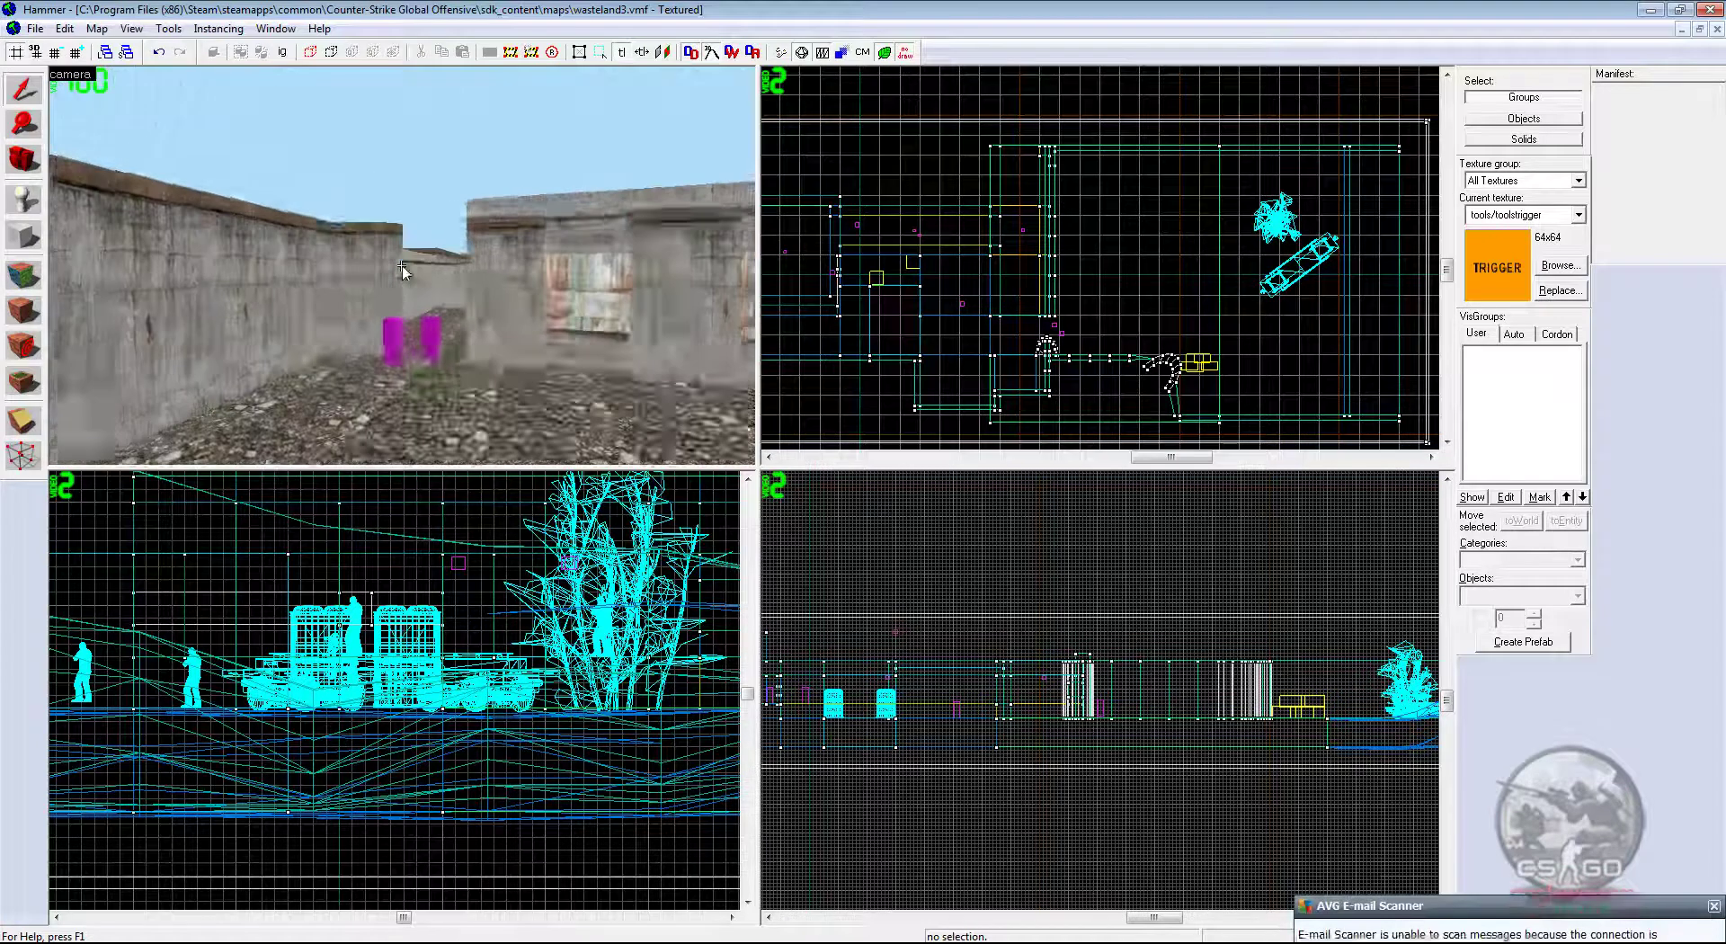
pyautogui.press('Right')
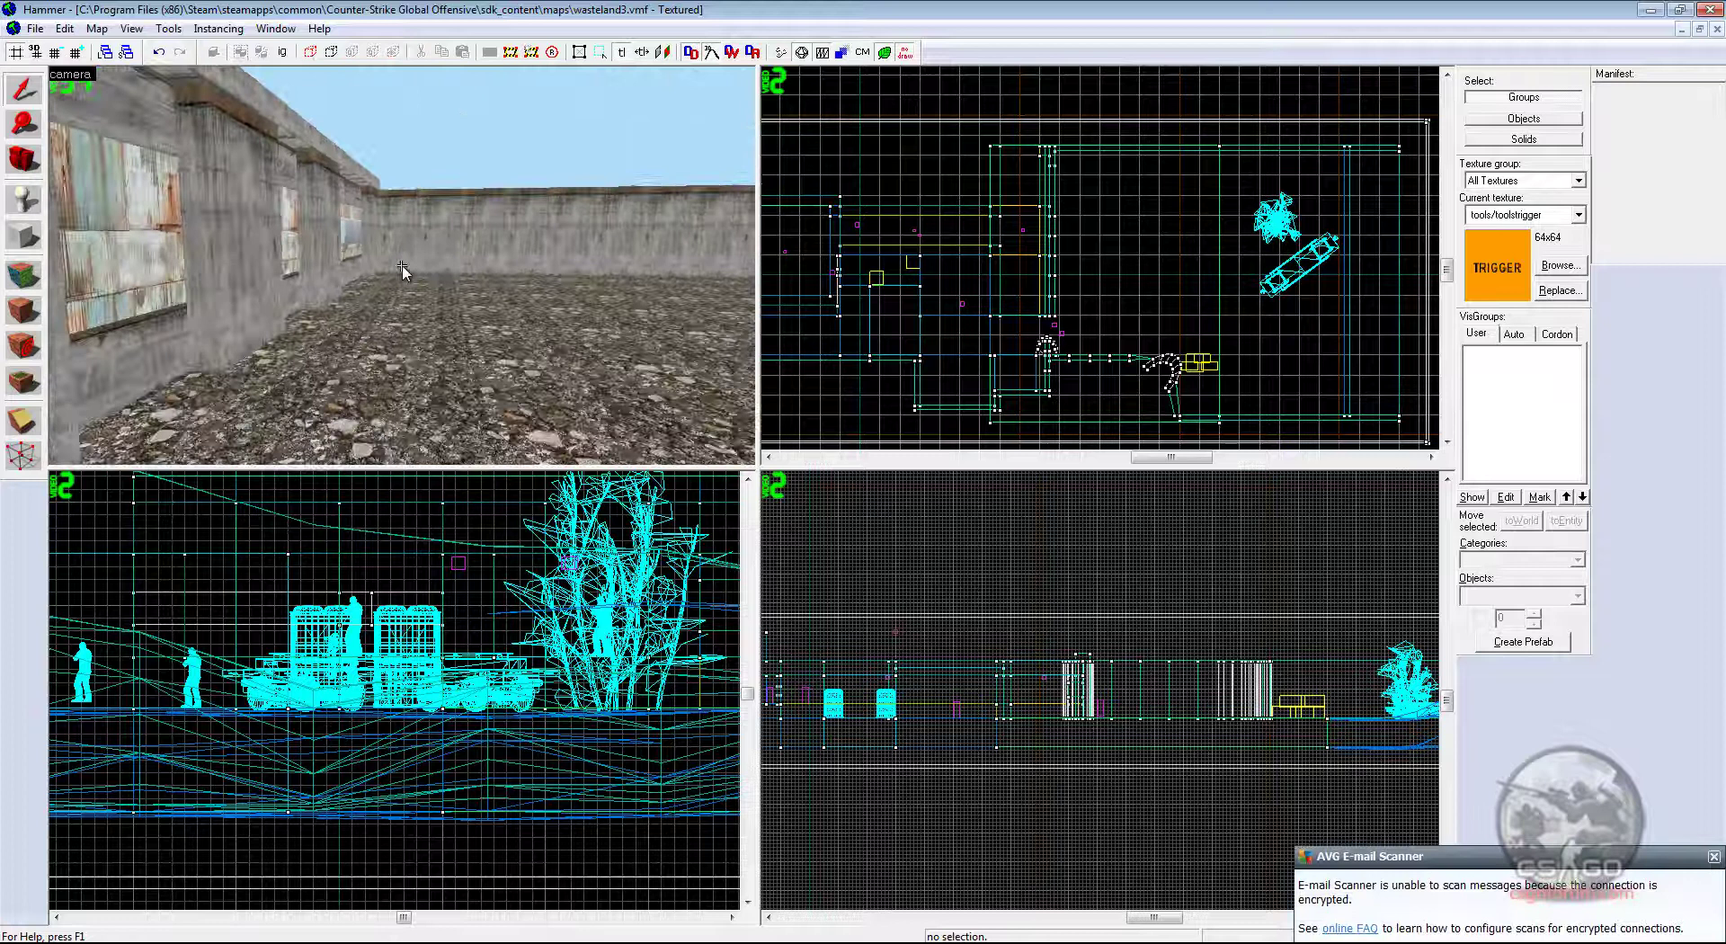
pyautogui.press('Right')
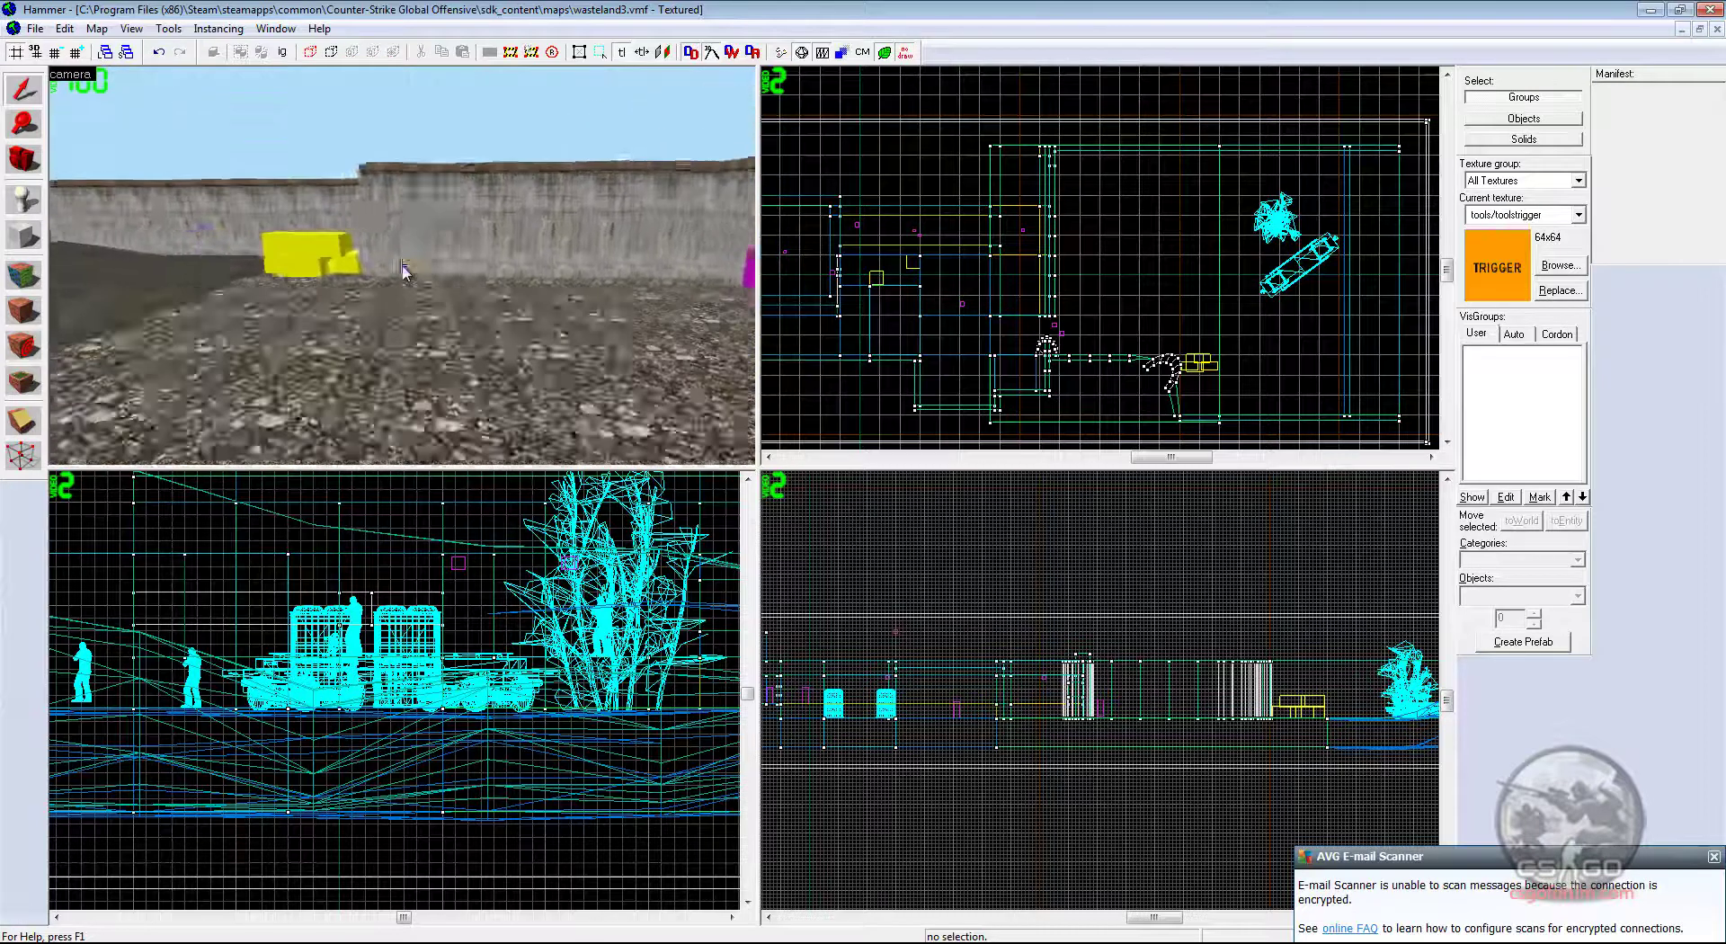
pyautogui.press('w')
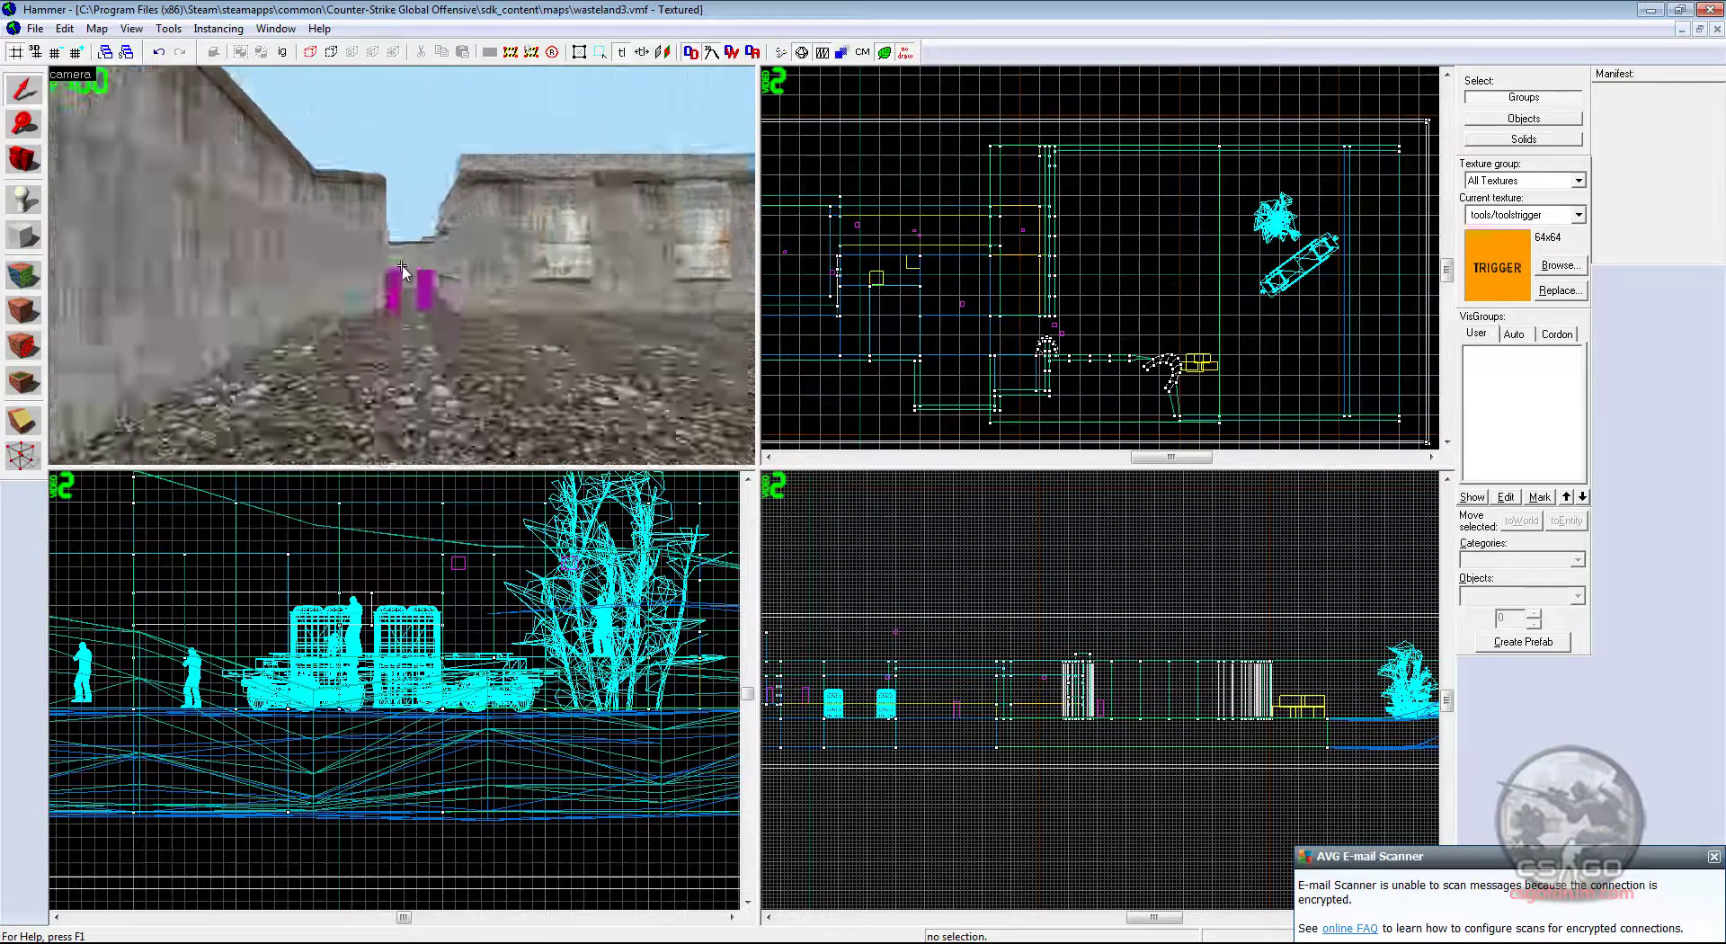
pyautogui.press('Up')
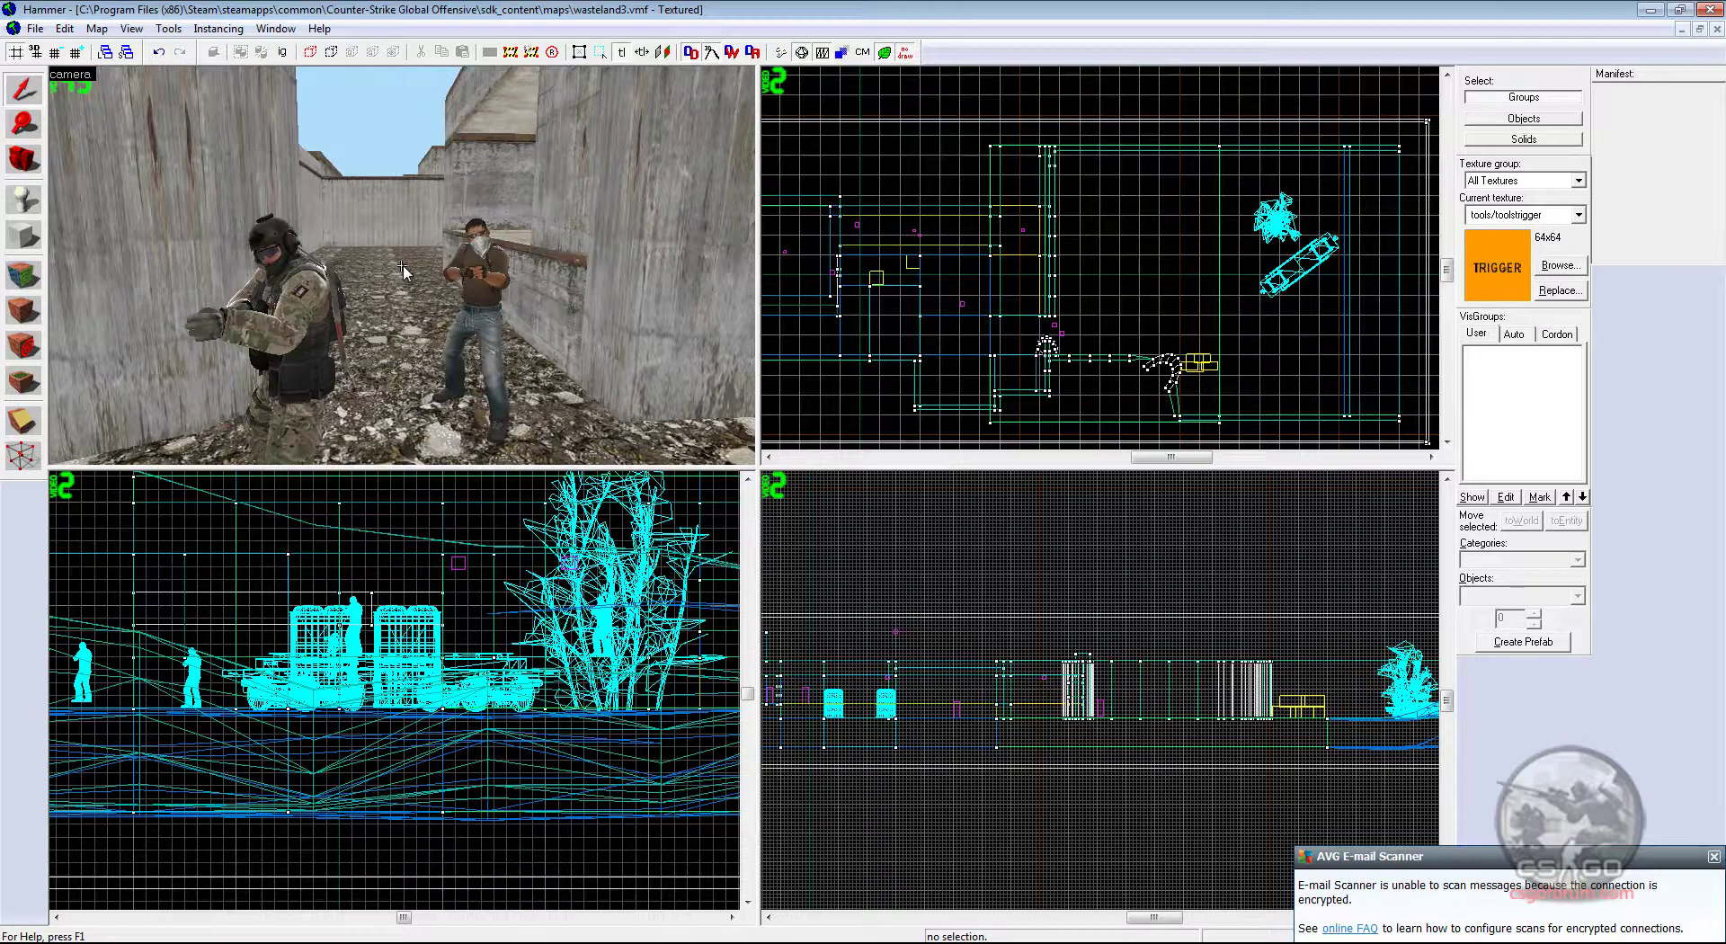
pyautogui.press('Up')
pyautogui.press('w')
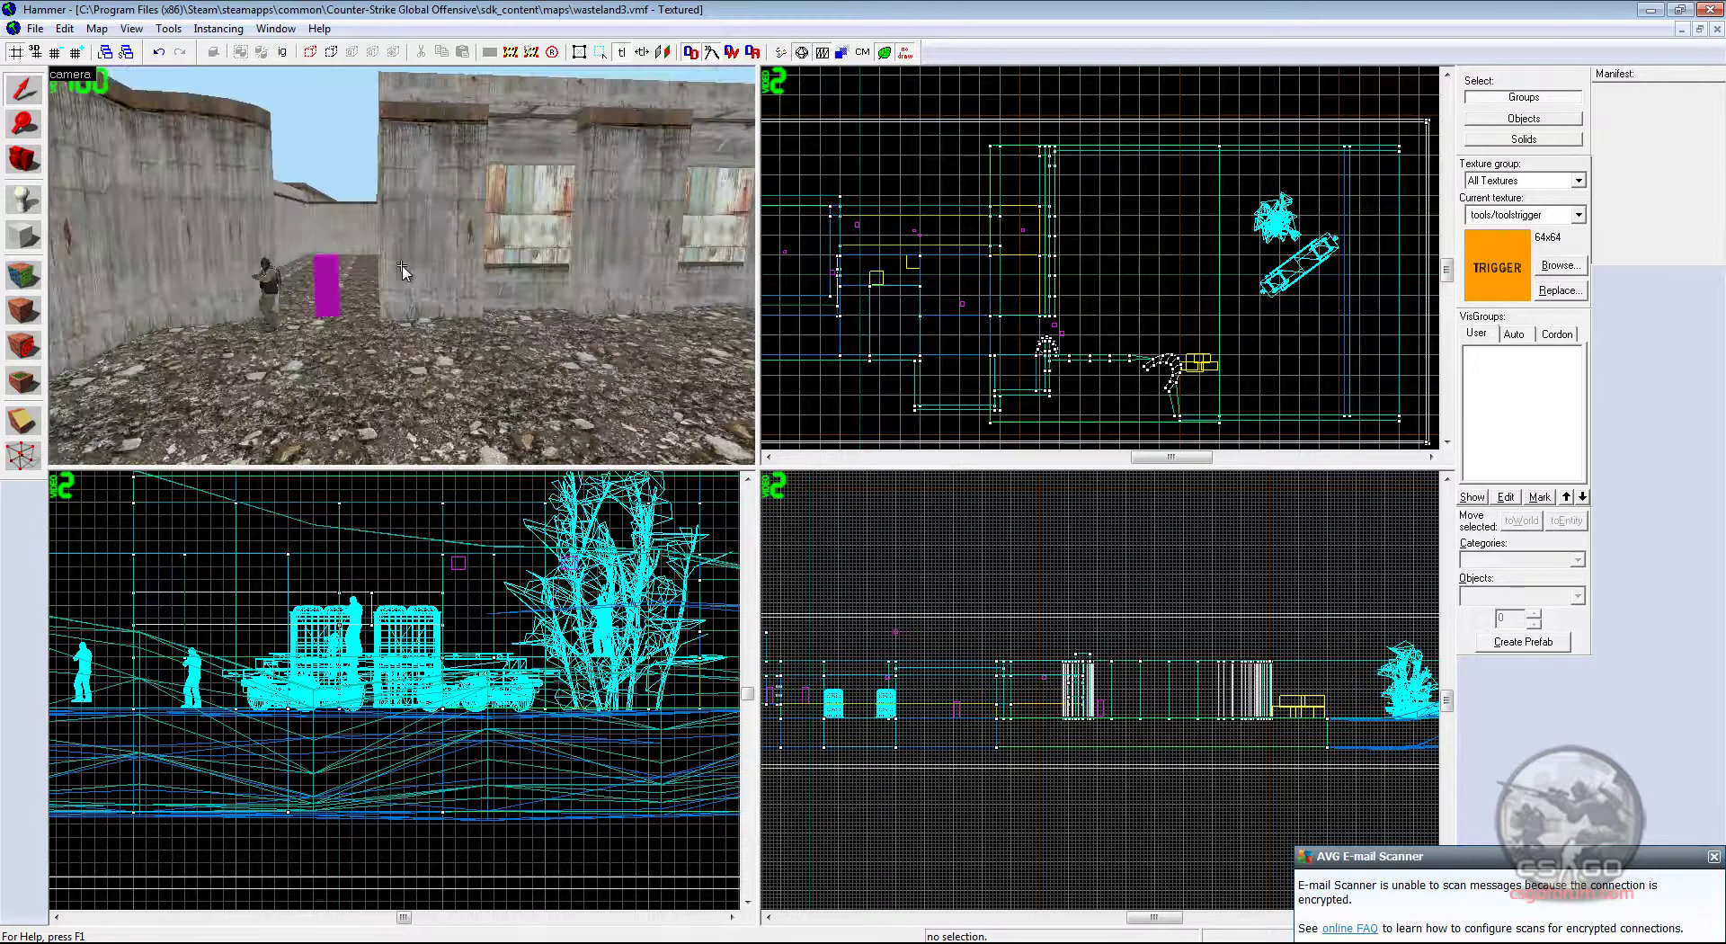
pyautogui.press('w')
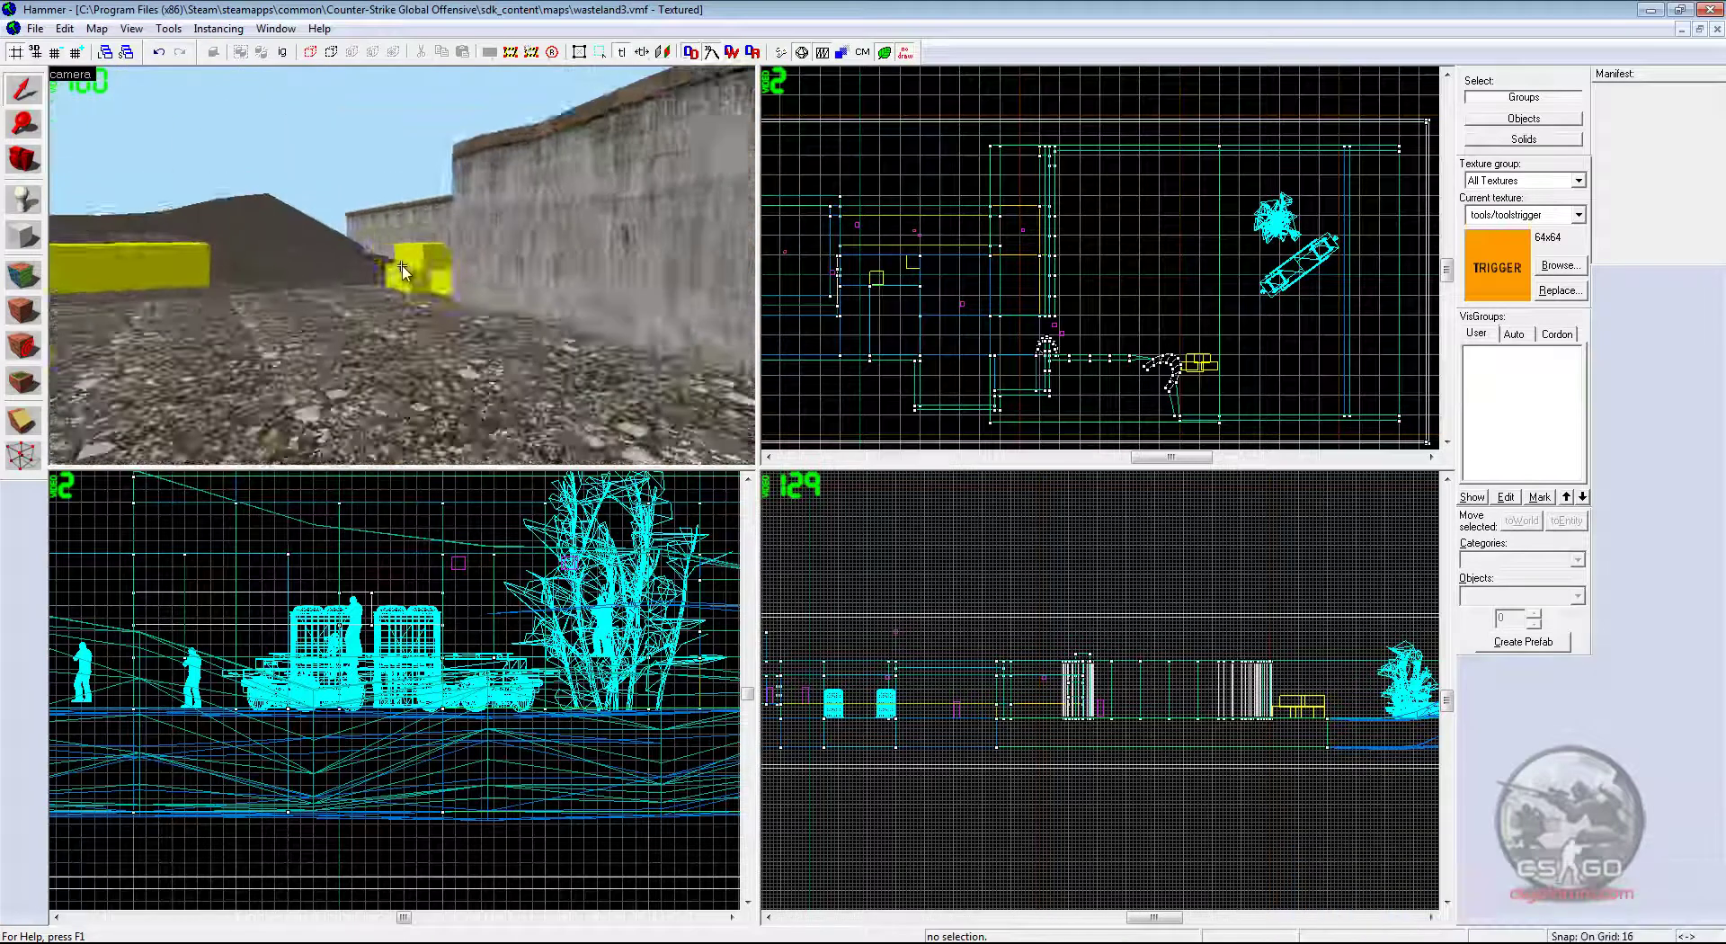
pyautogui.press('Left')
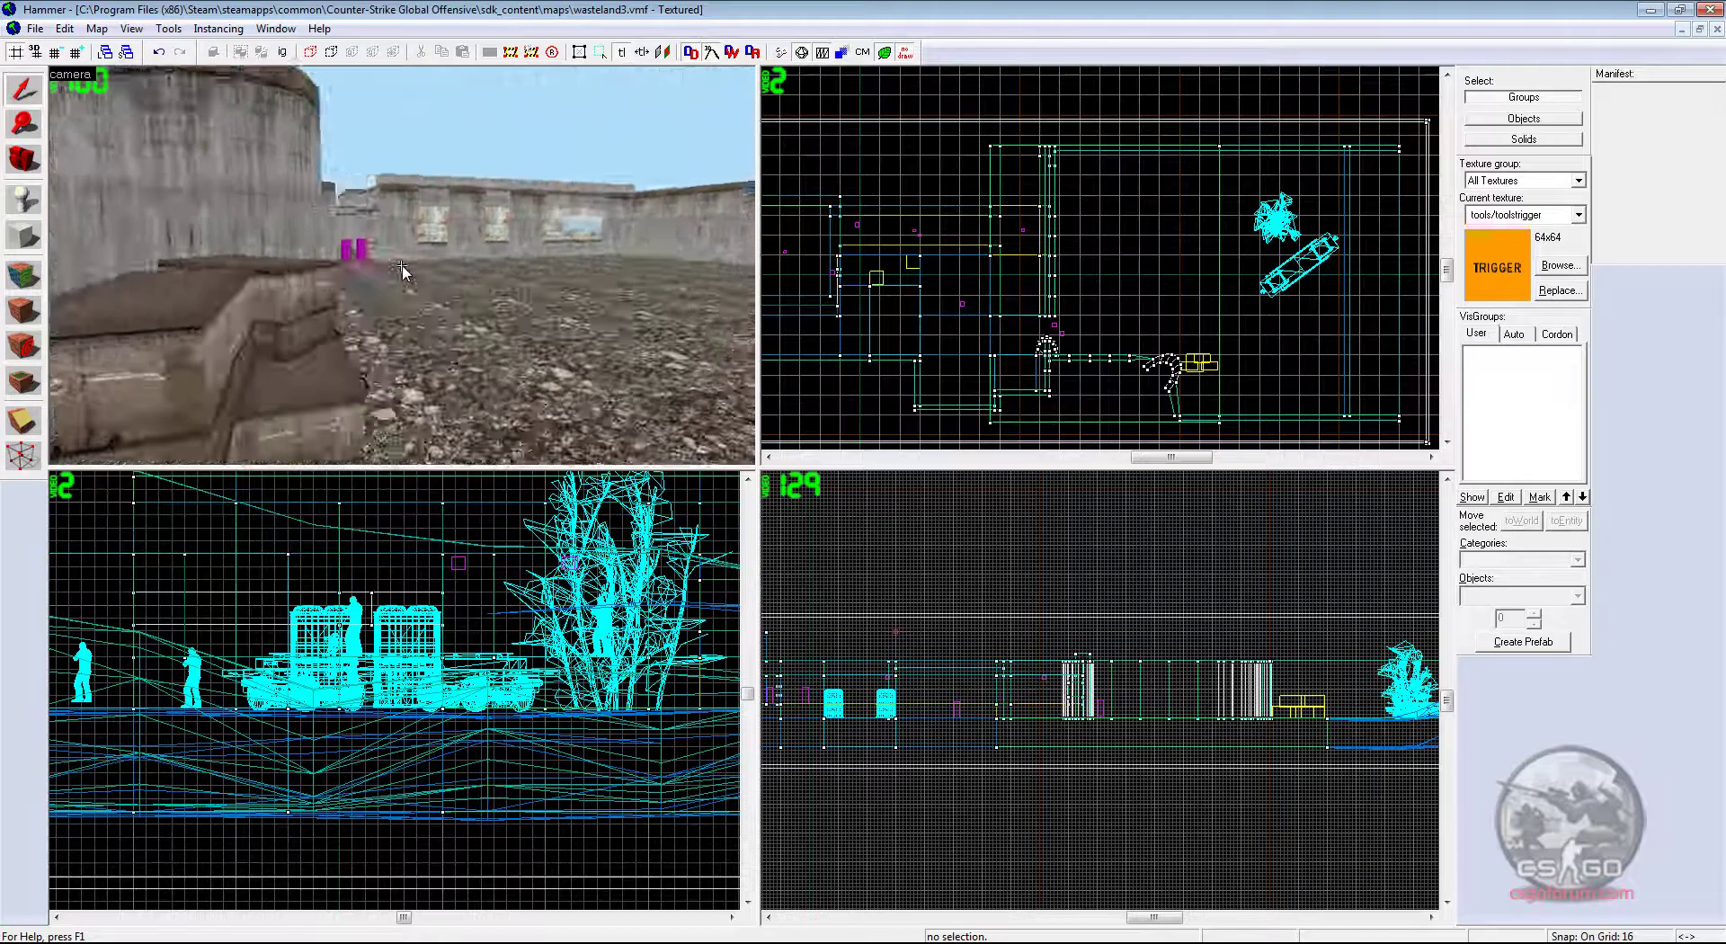
pyautogui.press('Left')
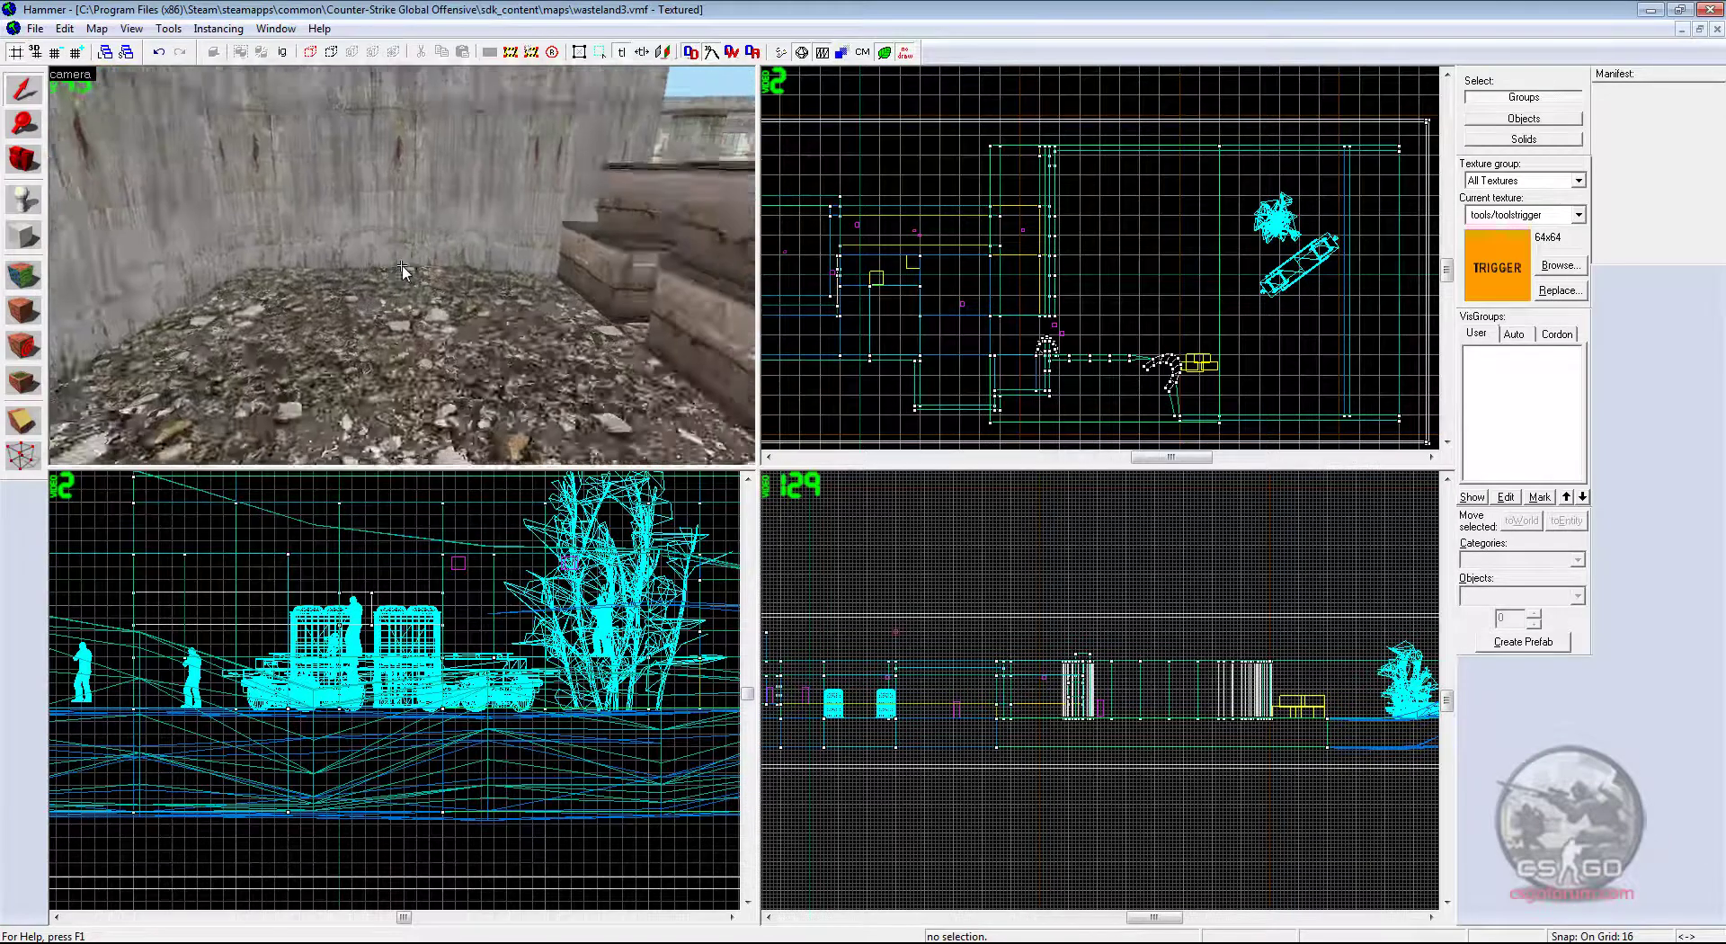
pyautogui.press('Left')
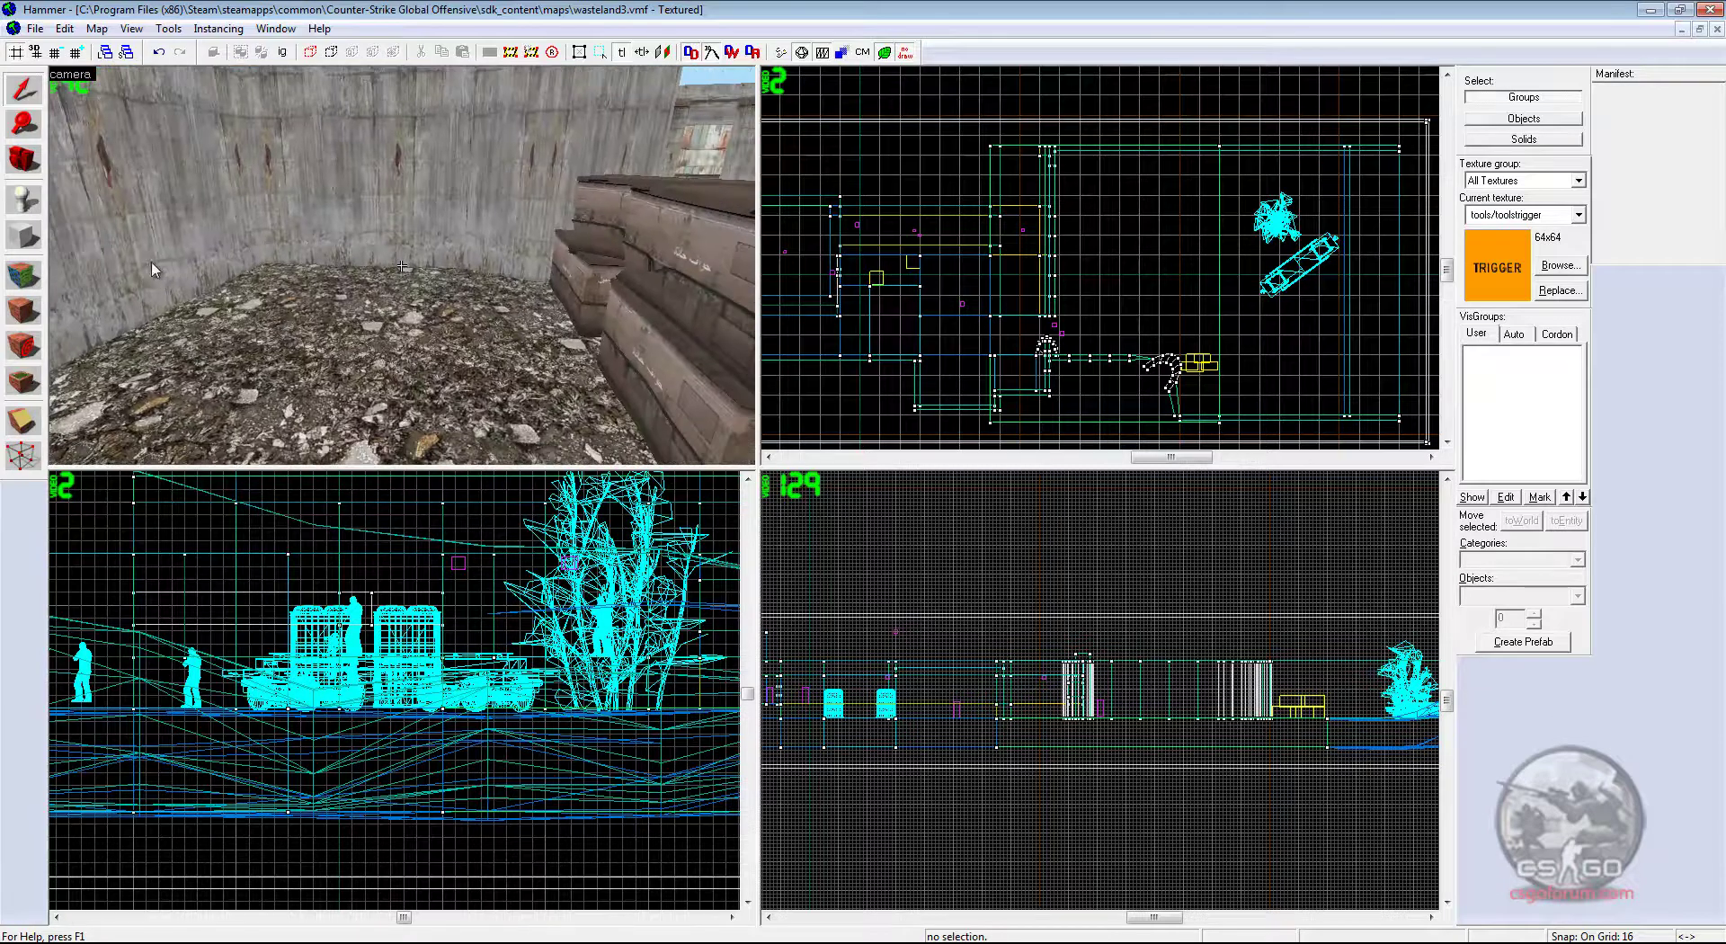
# Search the textures for "trigger" and make tools/toolstrigger the current texture.
pyautogui.click(36, 275)
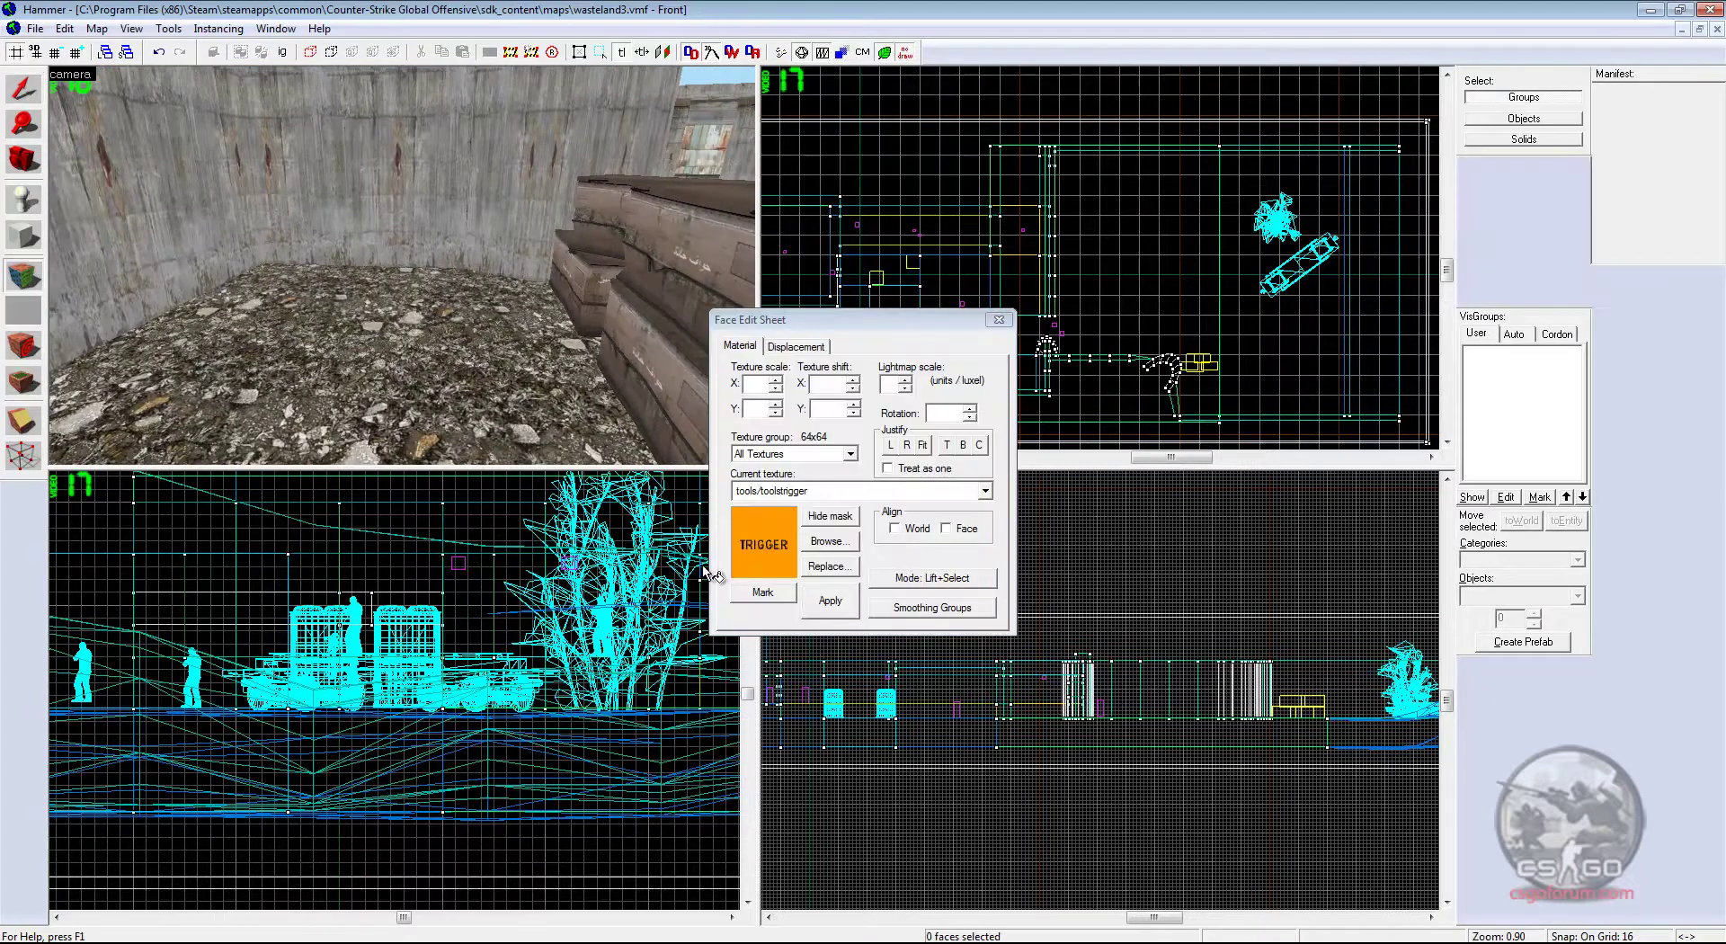
pyautogui.click(825, 540)
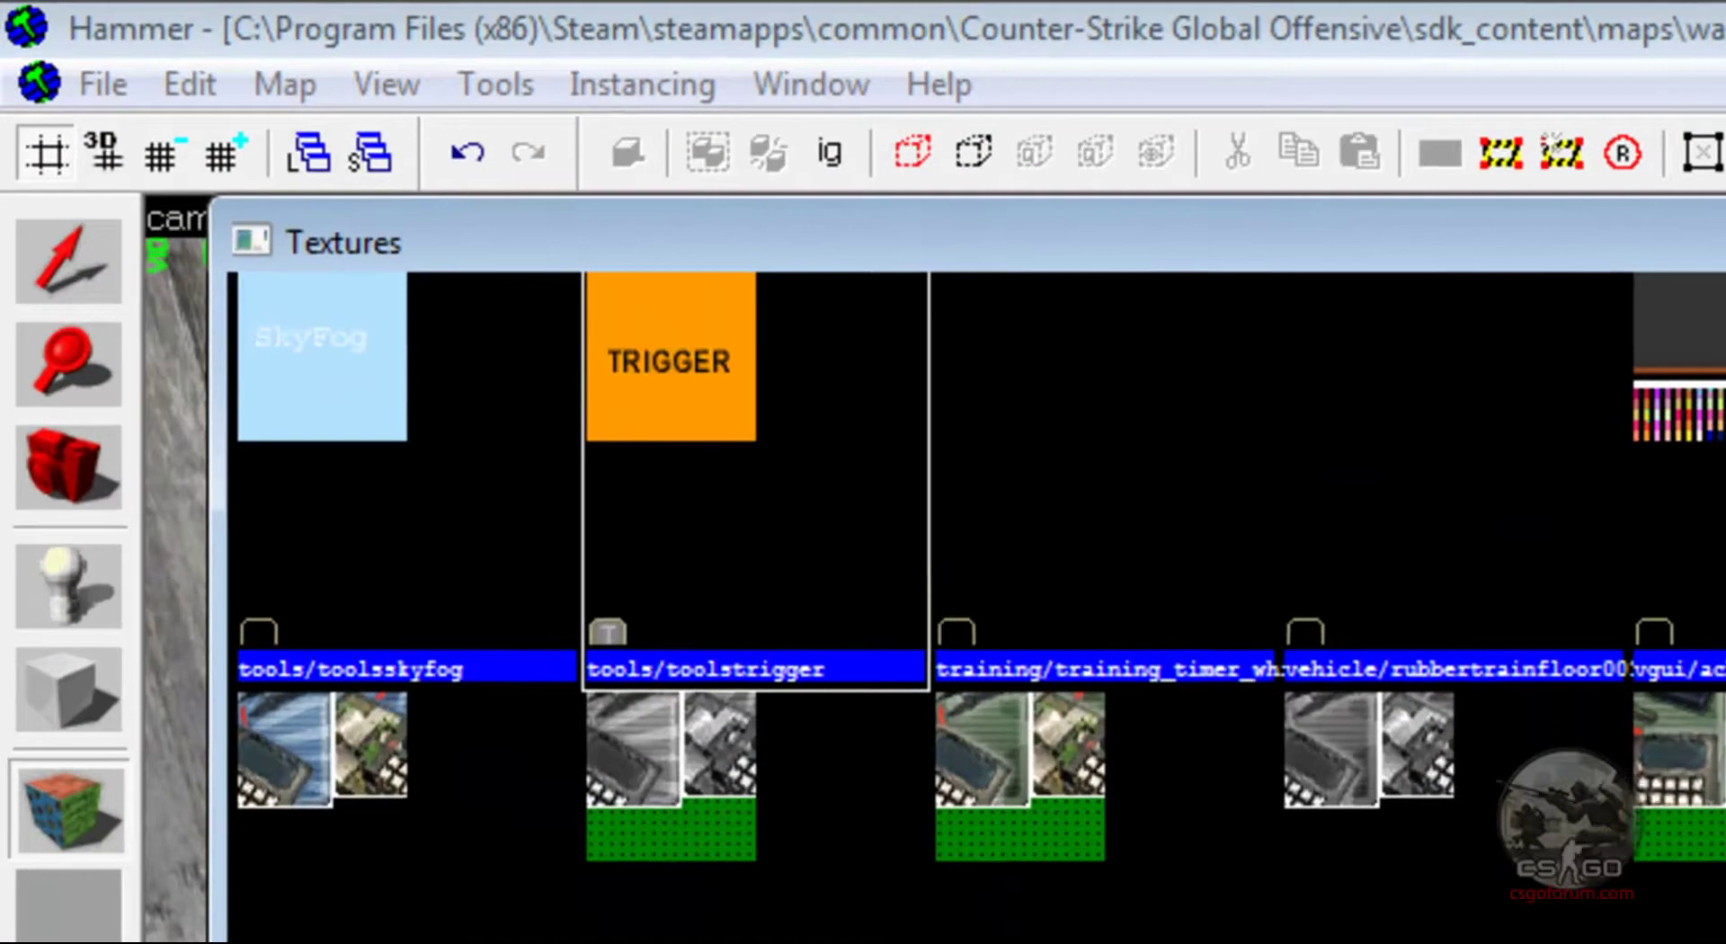
pyautogui.write('igger')
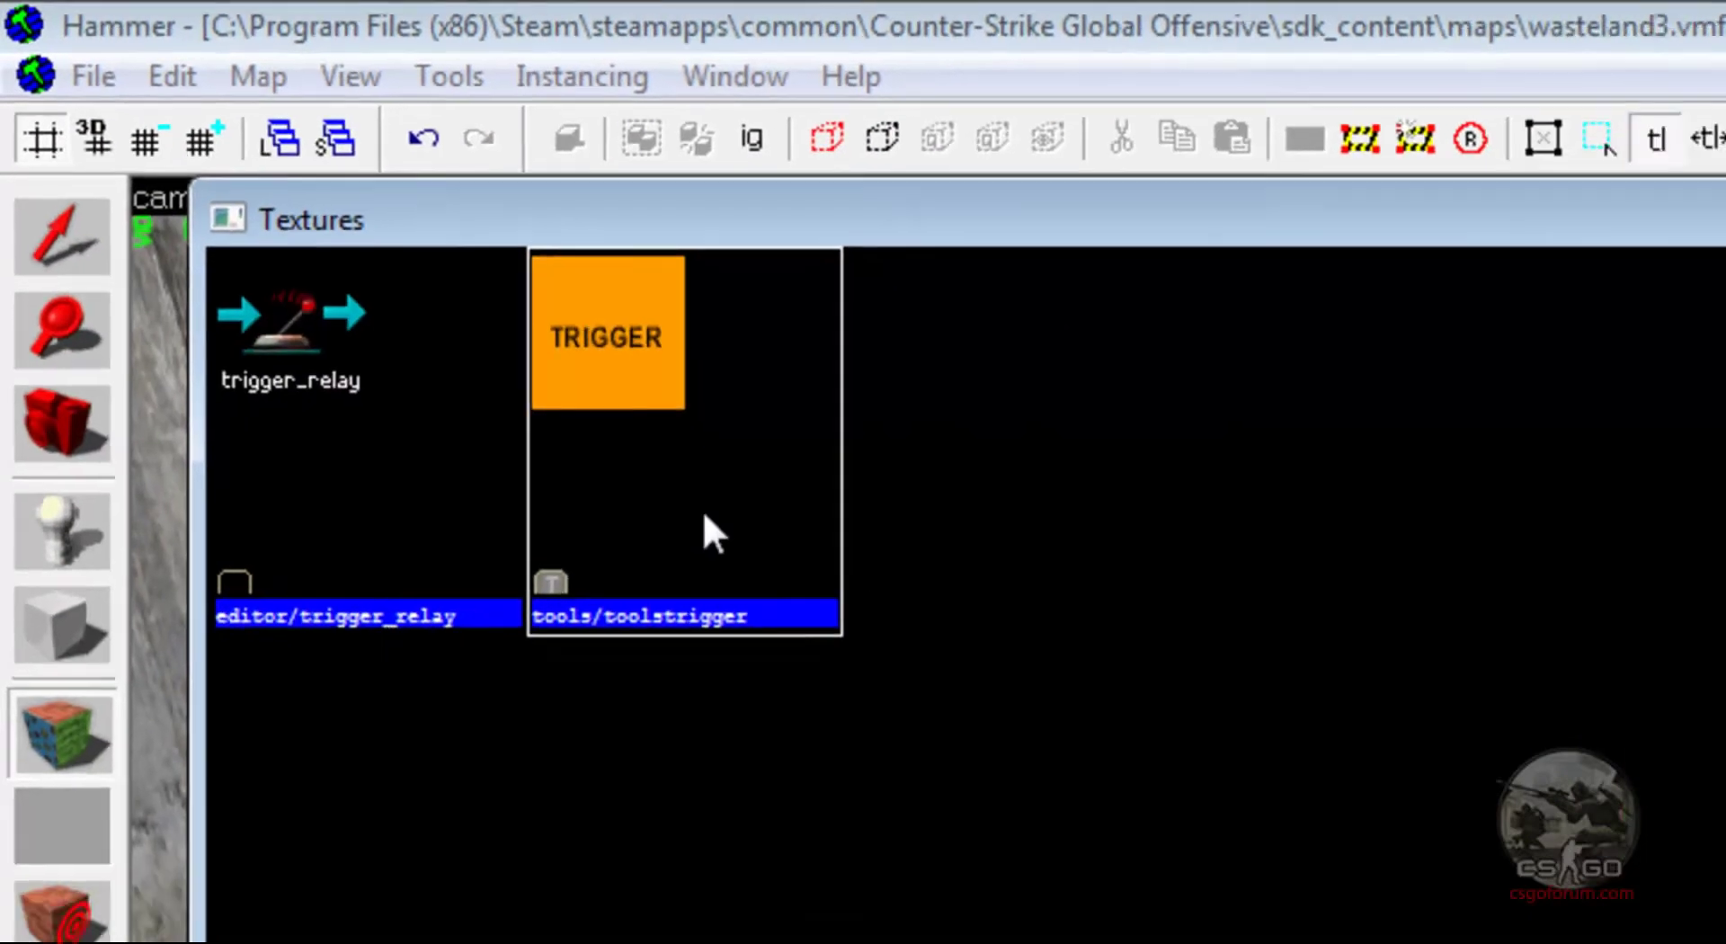
pyautogui.doubleClick(775, 584)
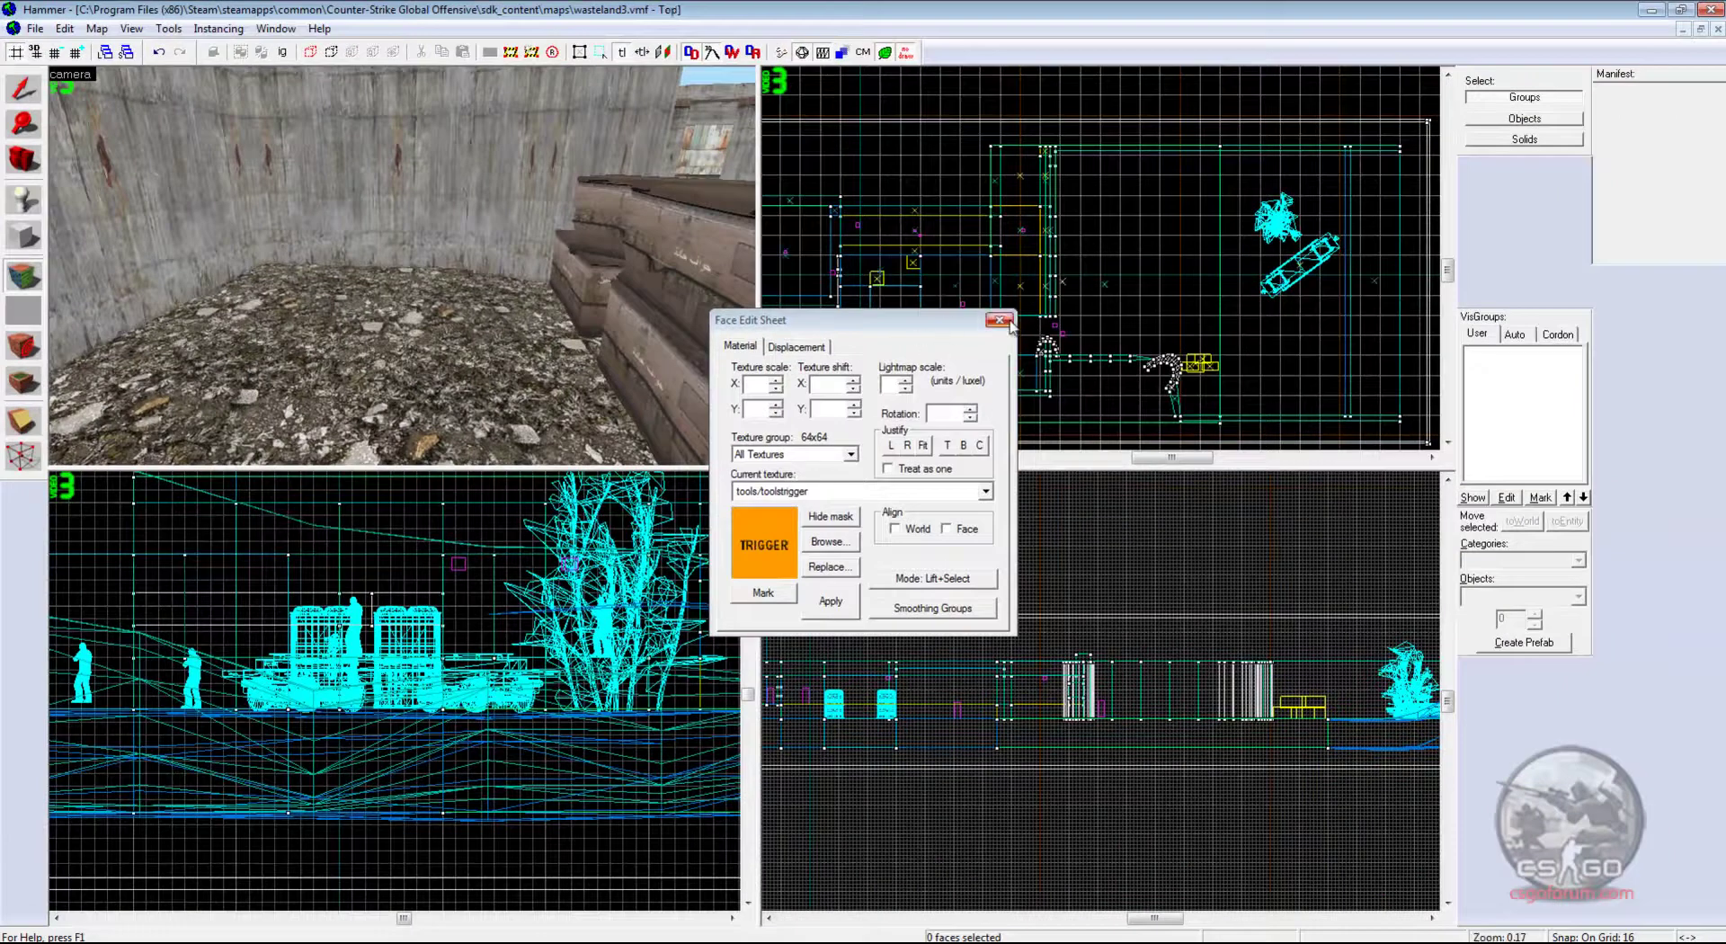
pyautogui.click(1001, 321)
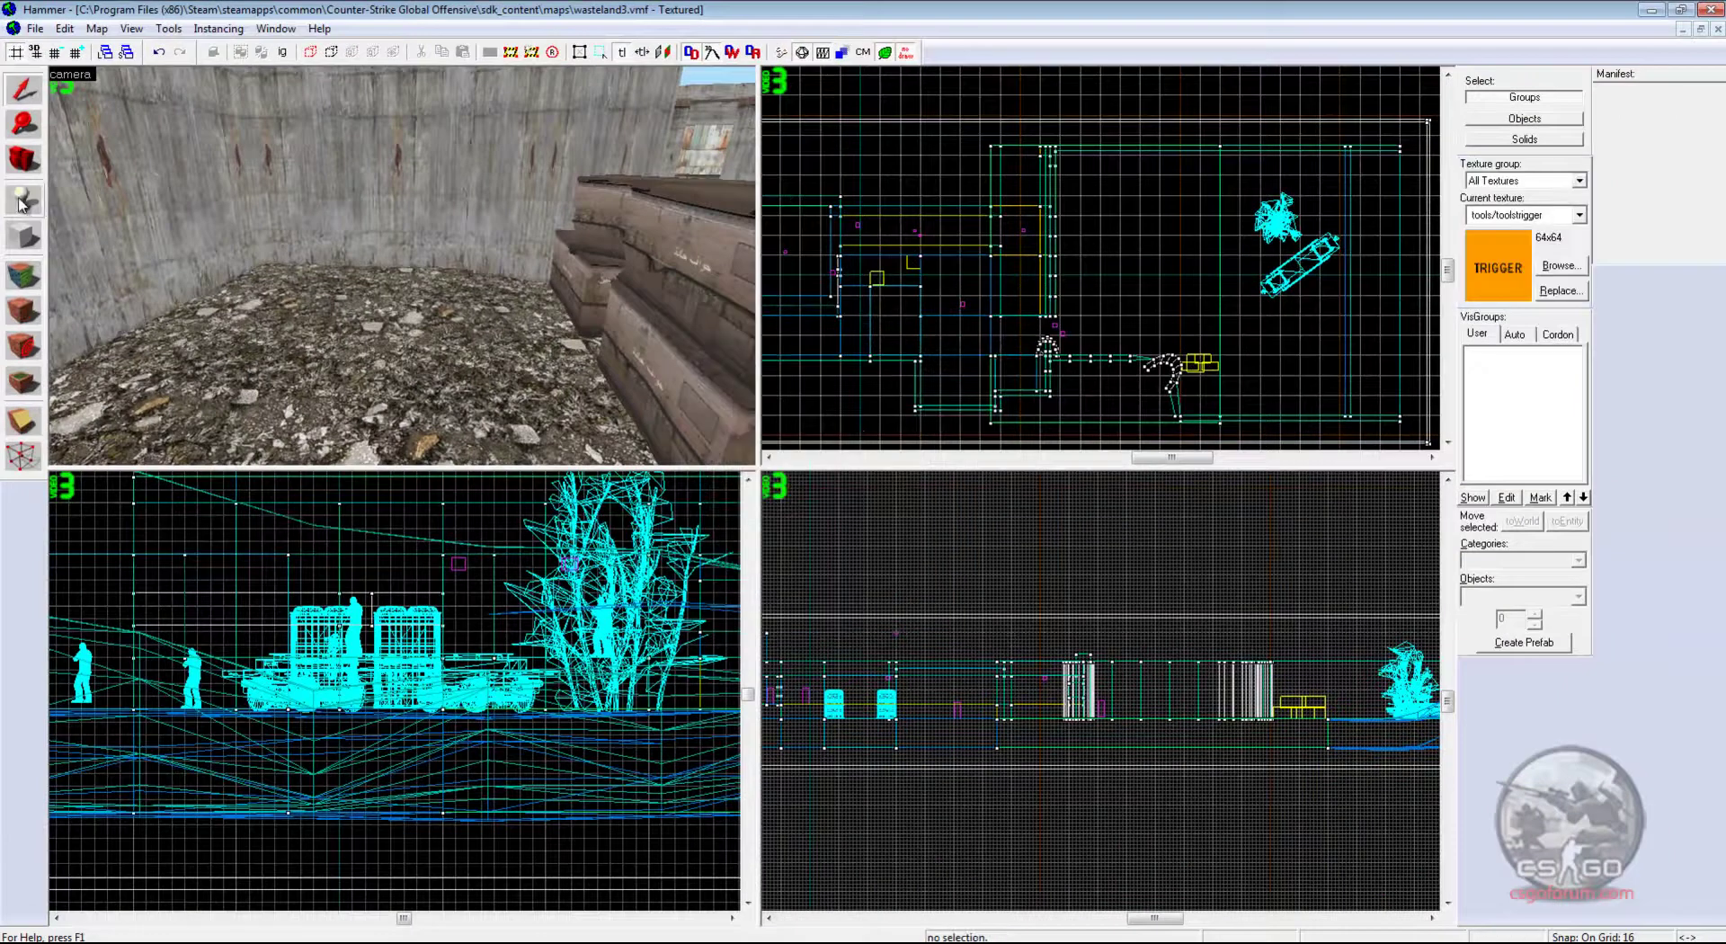
# Outline a block 240 units wide and 256 units long in the corner below the stacked crates in the top view.
pyautogui.click(24, 239)
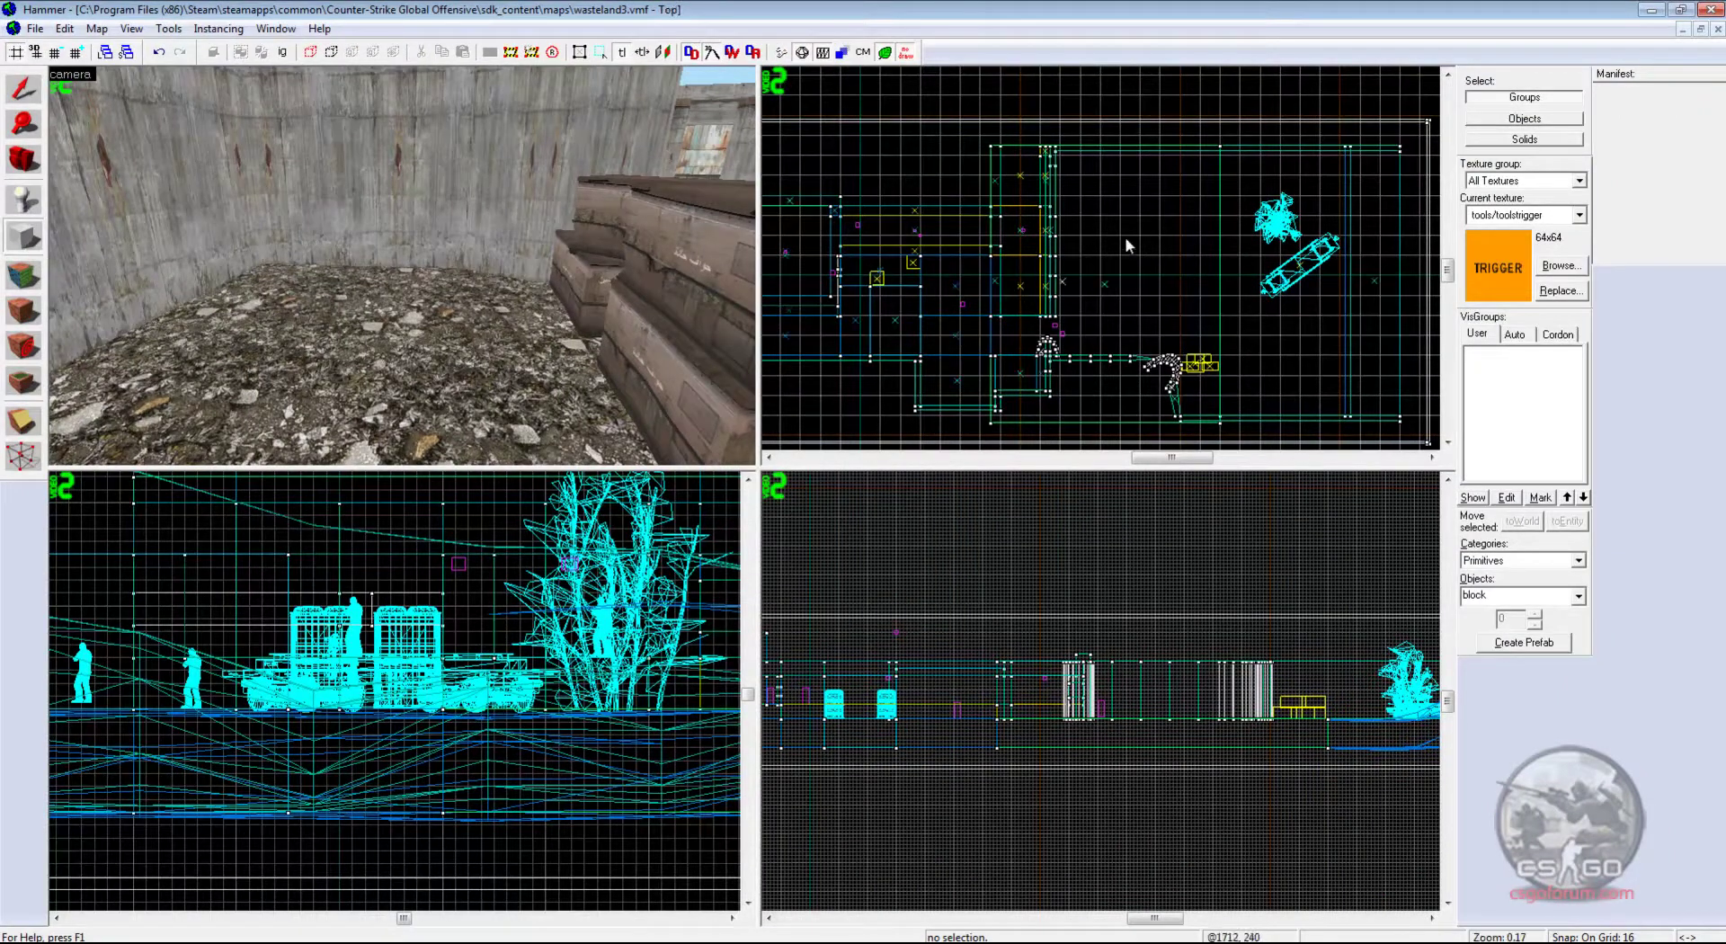
pyautogui.scroll(2, 1131, 376)
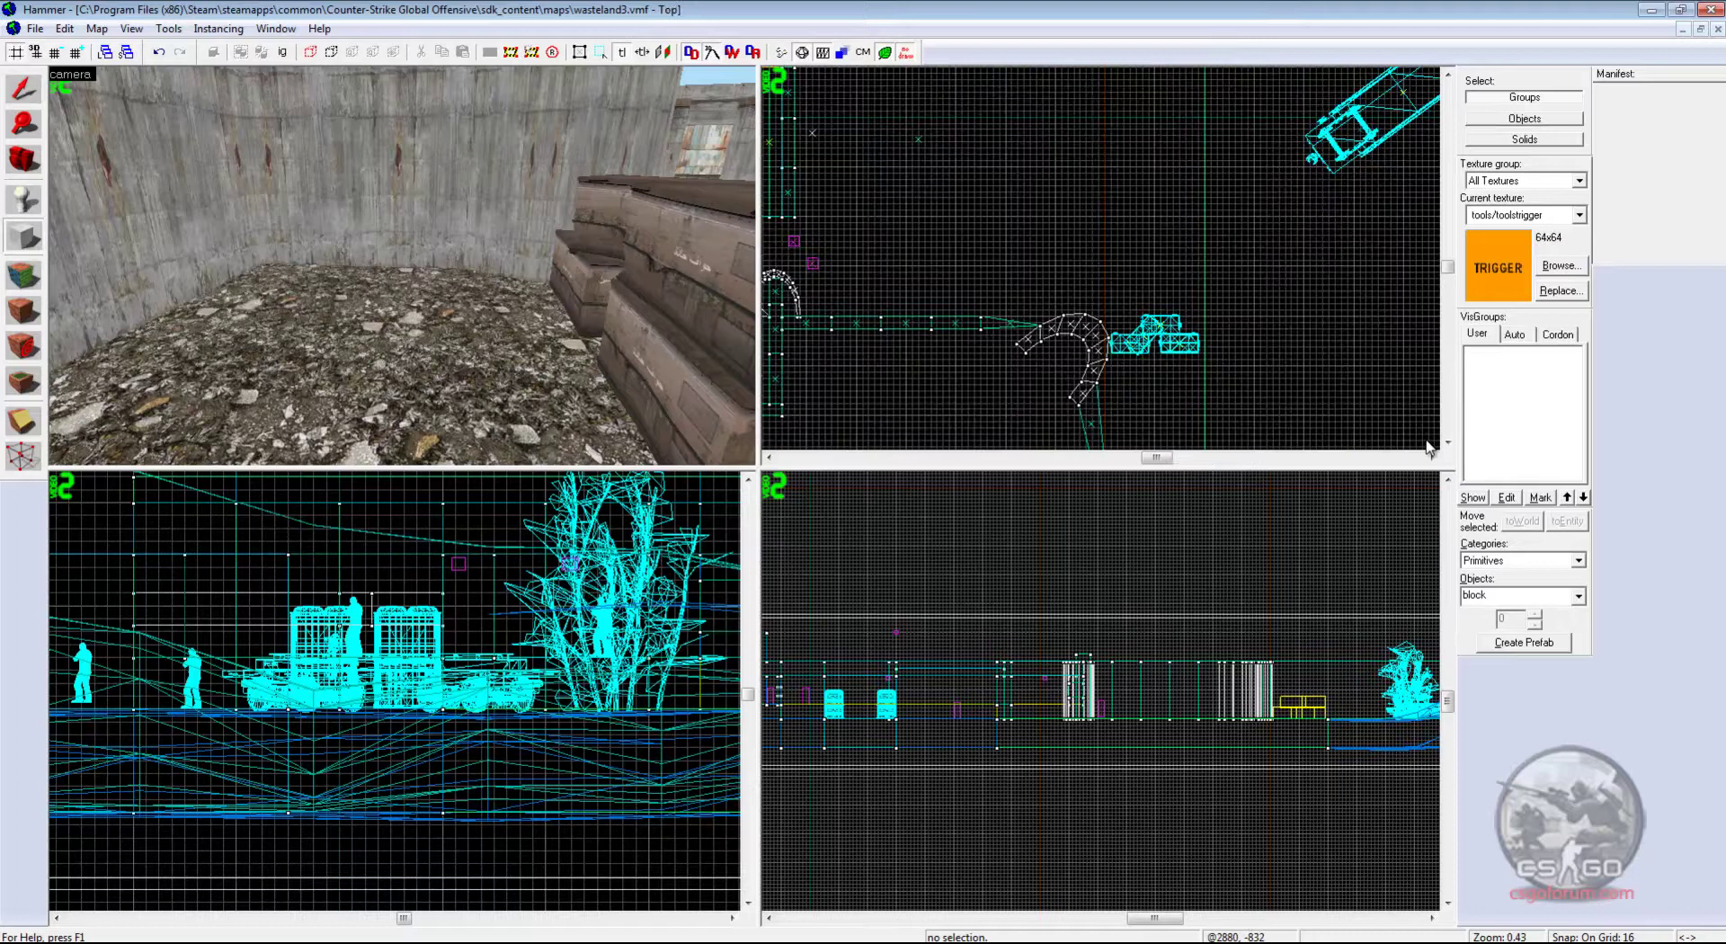
pyautogui.click(1447, 442)
pyautogui.moveTo(1201, 266); pyautogui.dragTo(1115, 376)
pyautogui.scroll(5, 1191, 336)
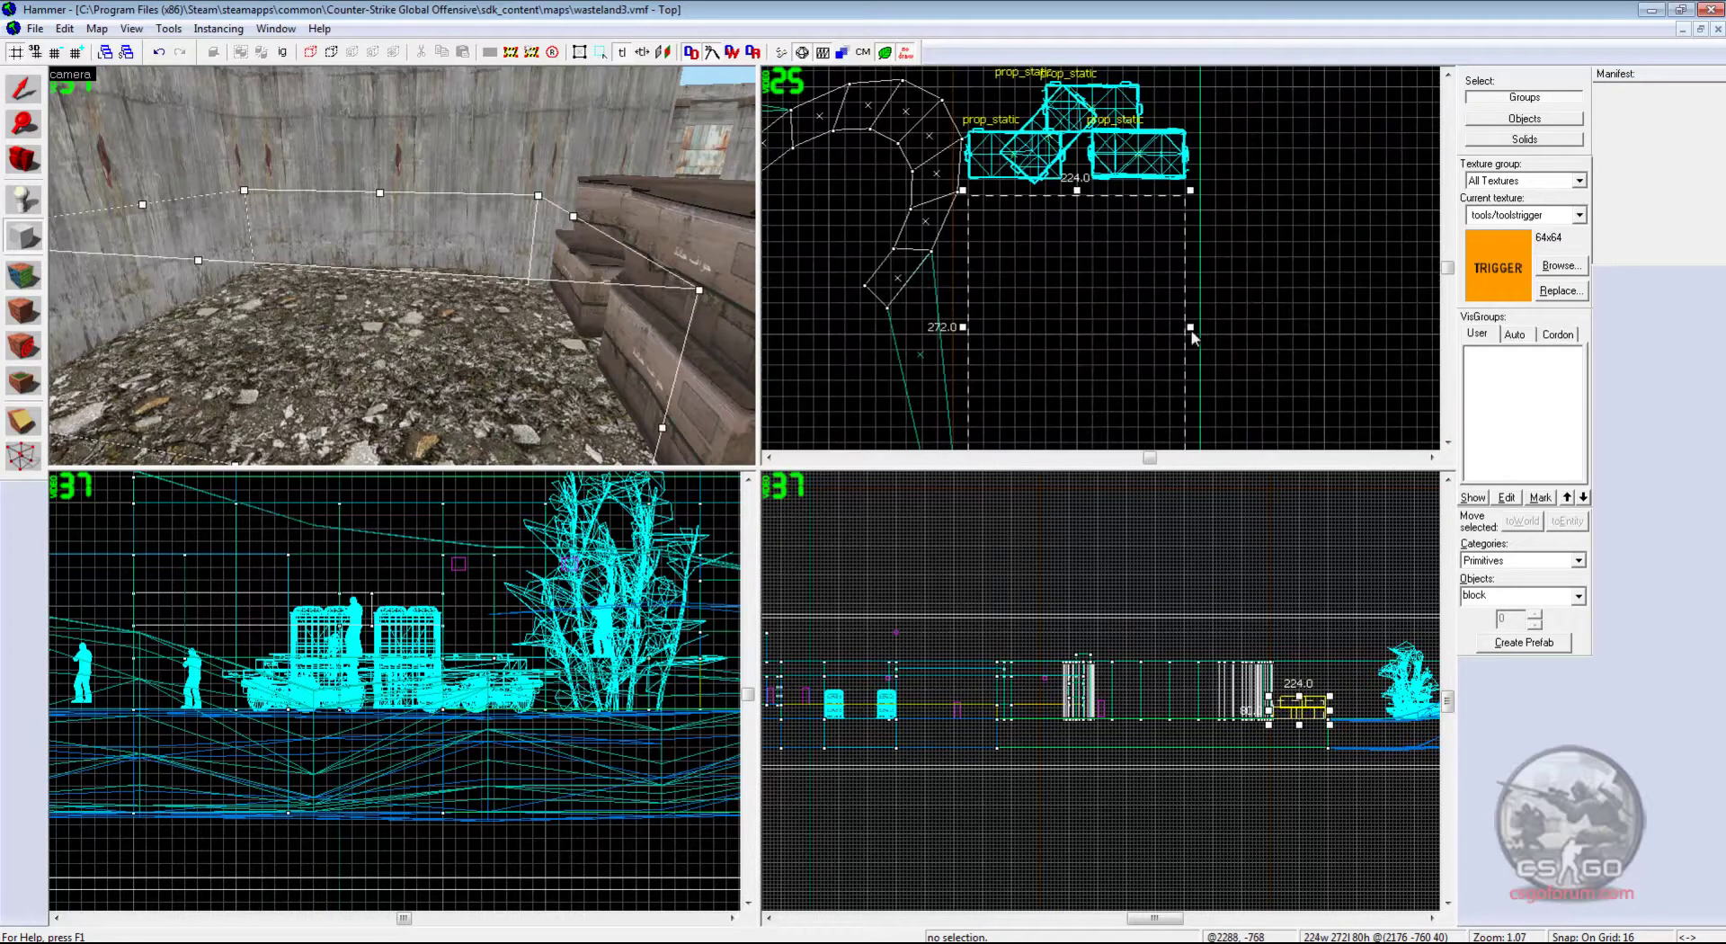
pyautogui.moveTo(1191, 327); pyautogui.dragTo(1206, 326)
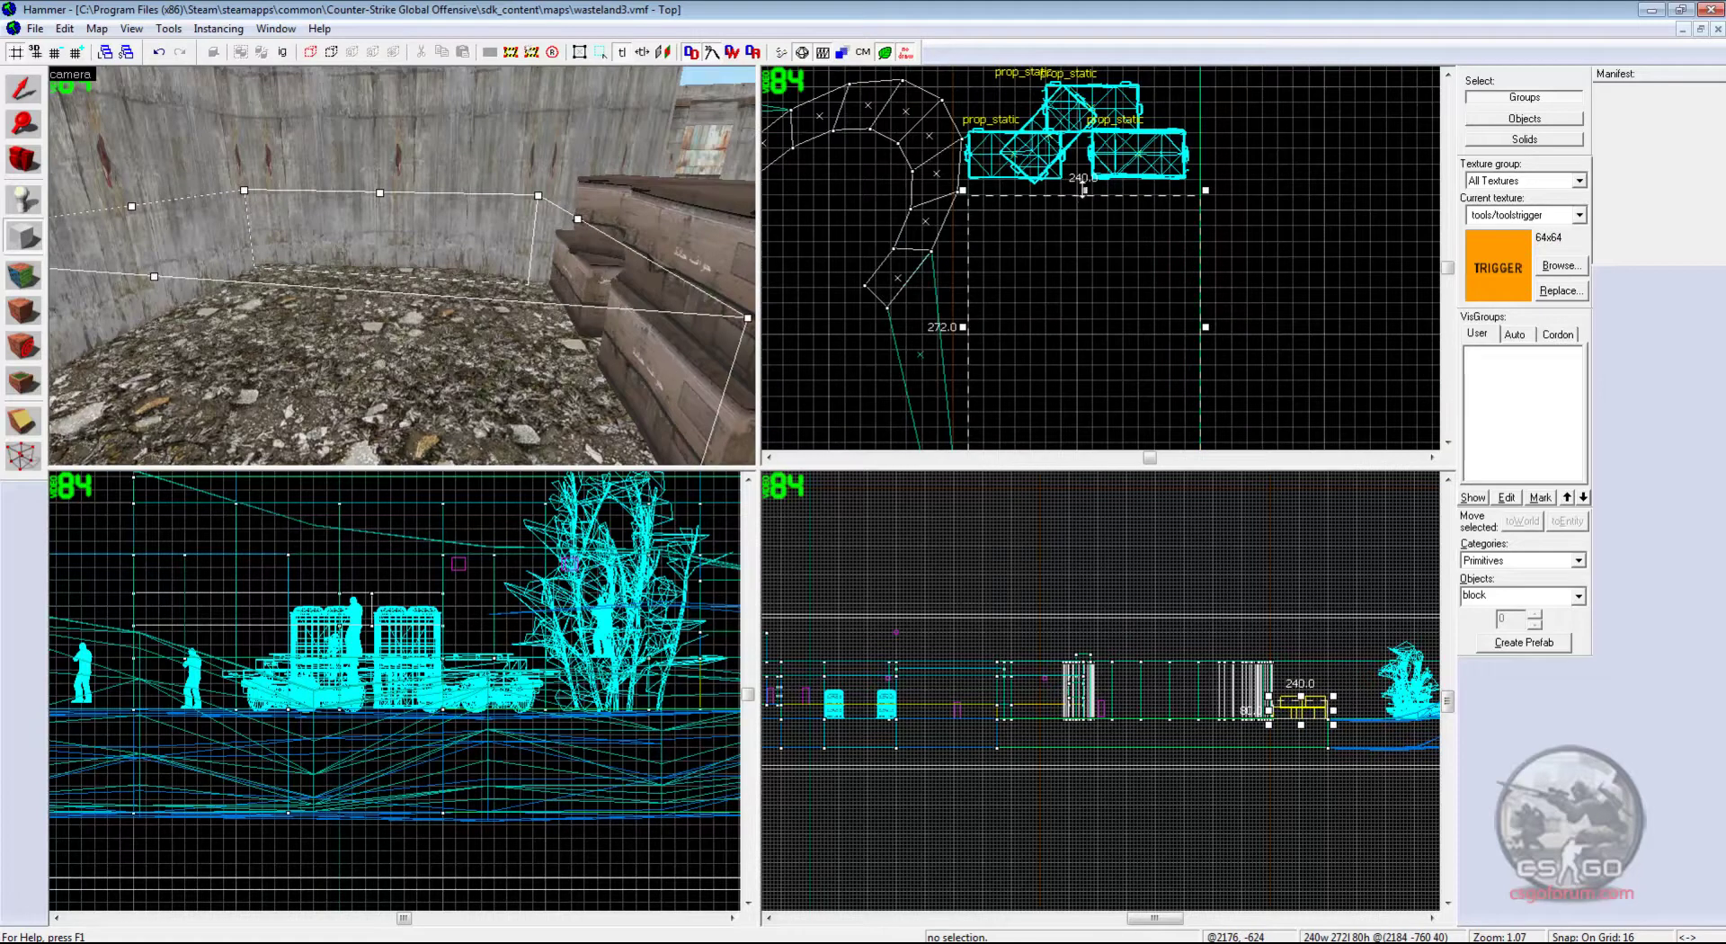
pyautogui.moveTo(1083, 190); pyautogui.dragTo(1094, 231)
# Inspect the block outline from several sides in the 3D view against the walls, ground and crates.
pyautogui.press('z')
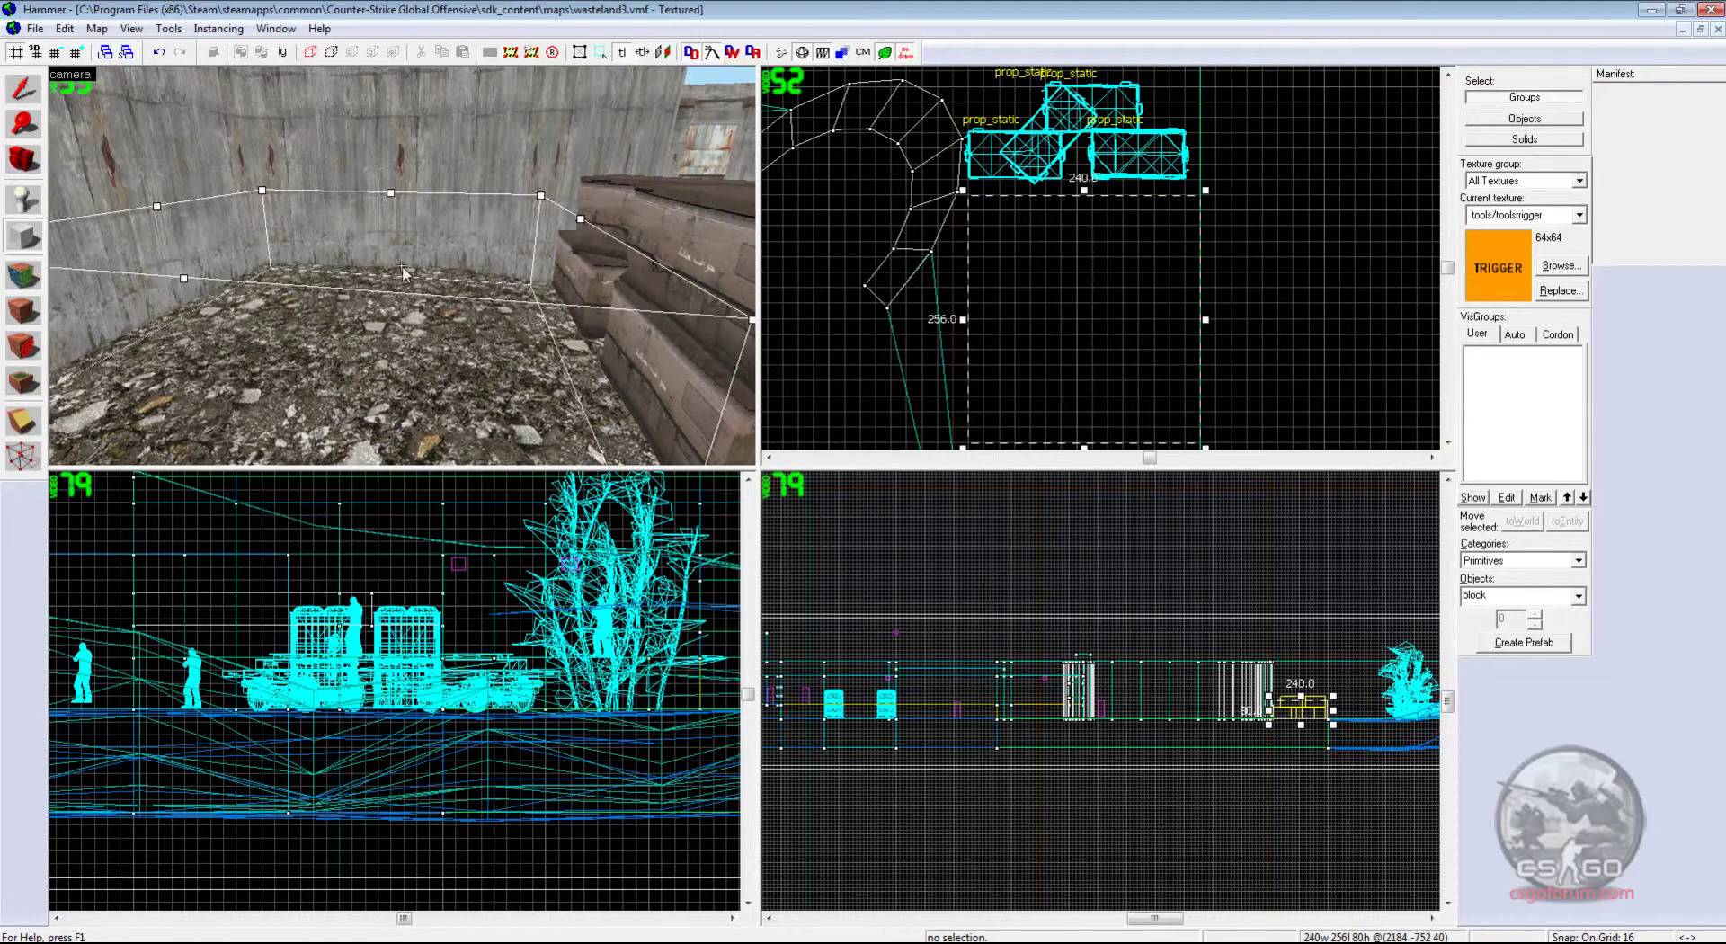
pyautogui.press('a')
pyautogui.press('d')
pyautogui.press('s')
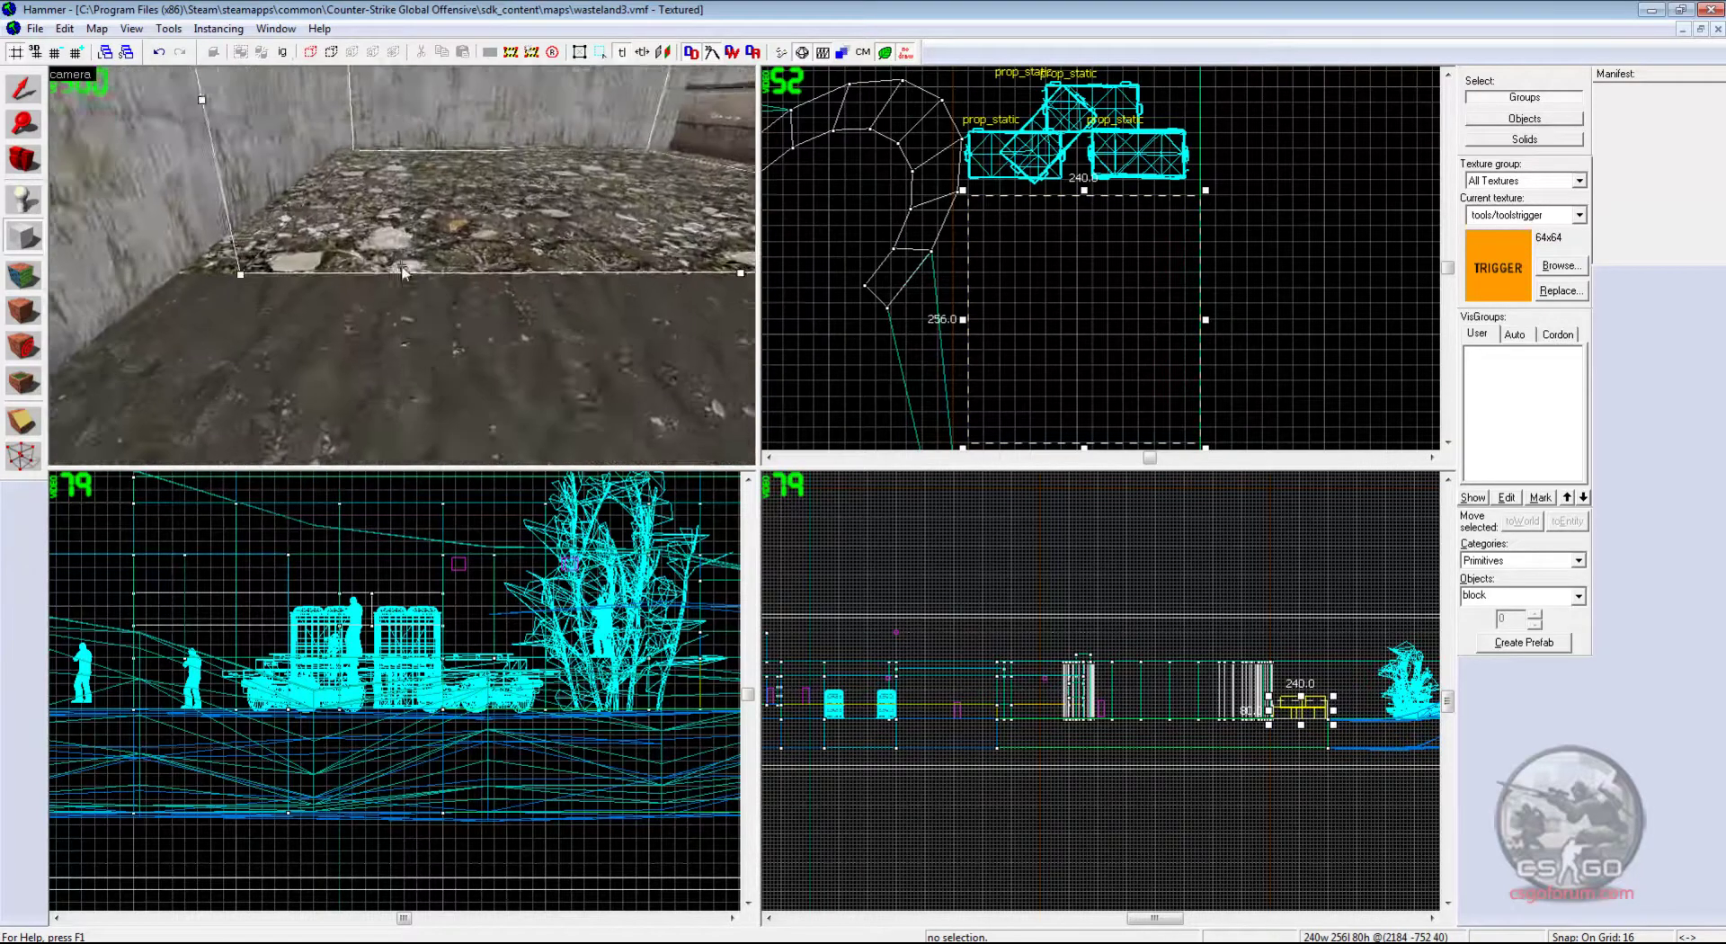
pyautogui.press('w')
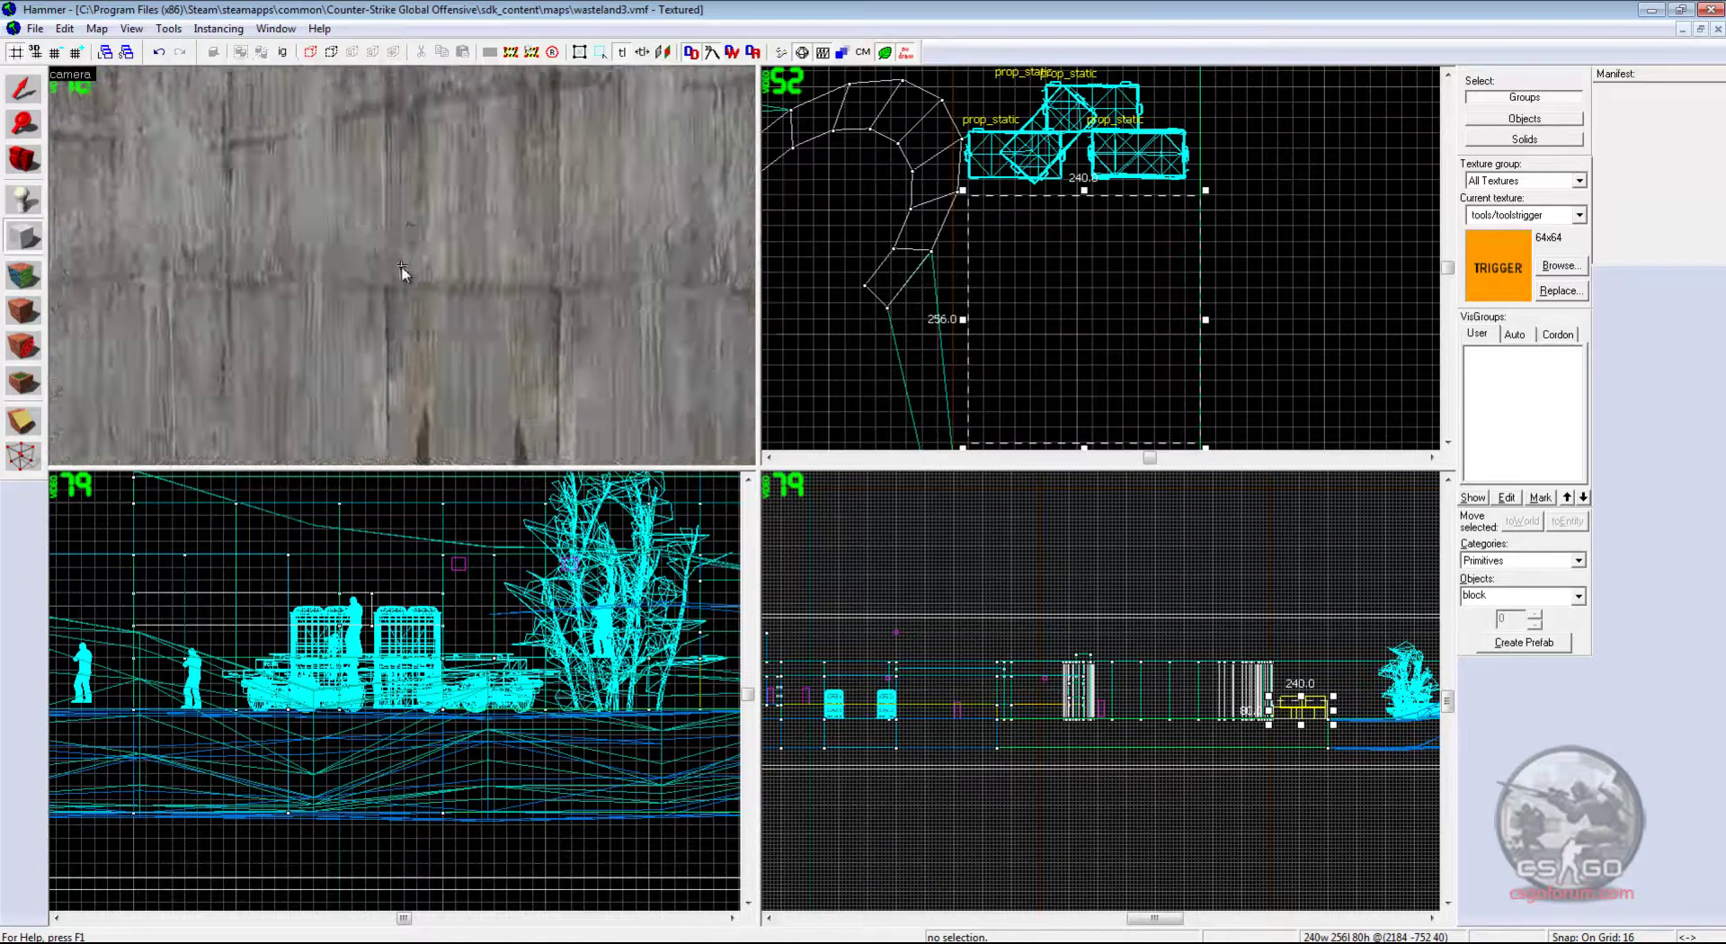
pyautogui.press('s')
pyautogui.press('a')
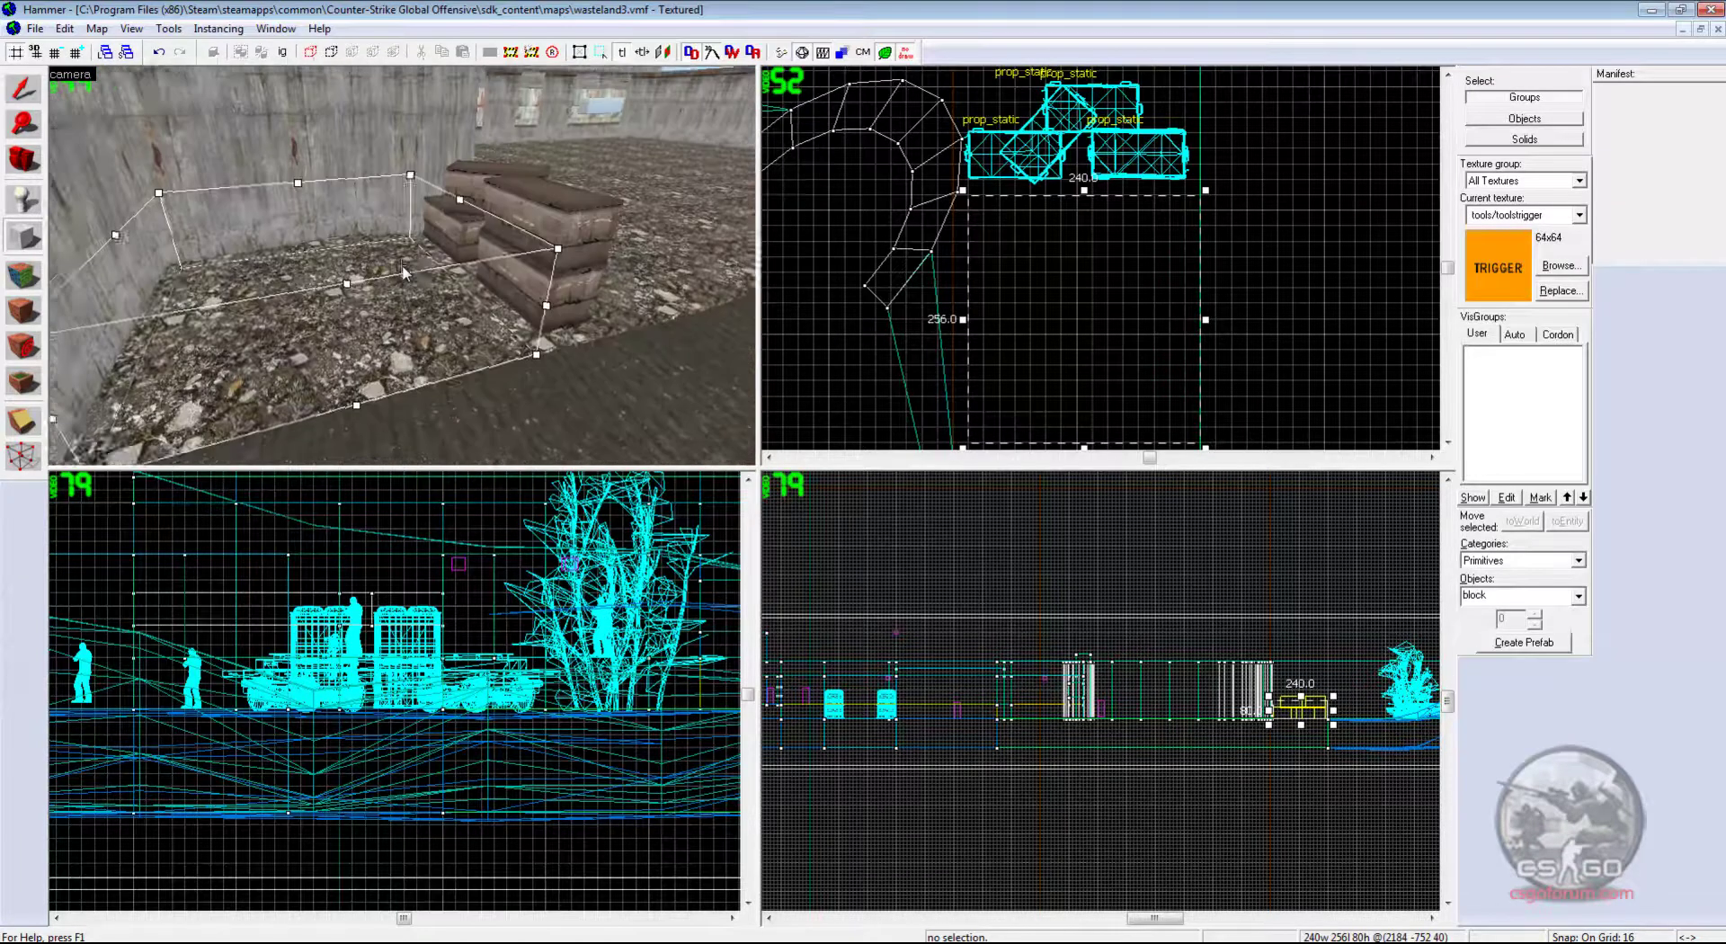
pyautogui.press('w')
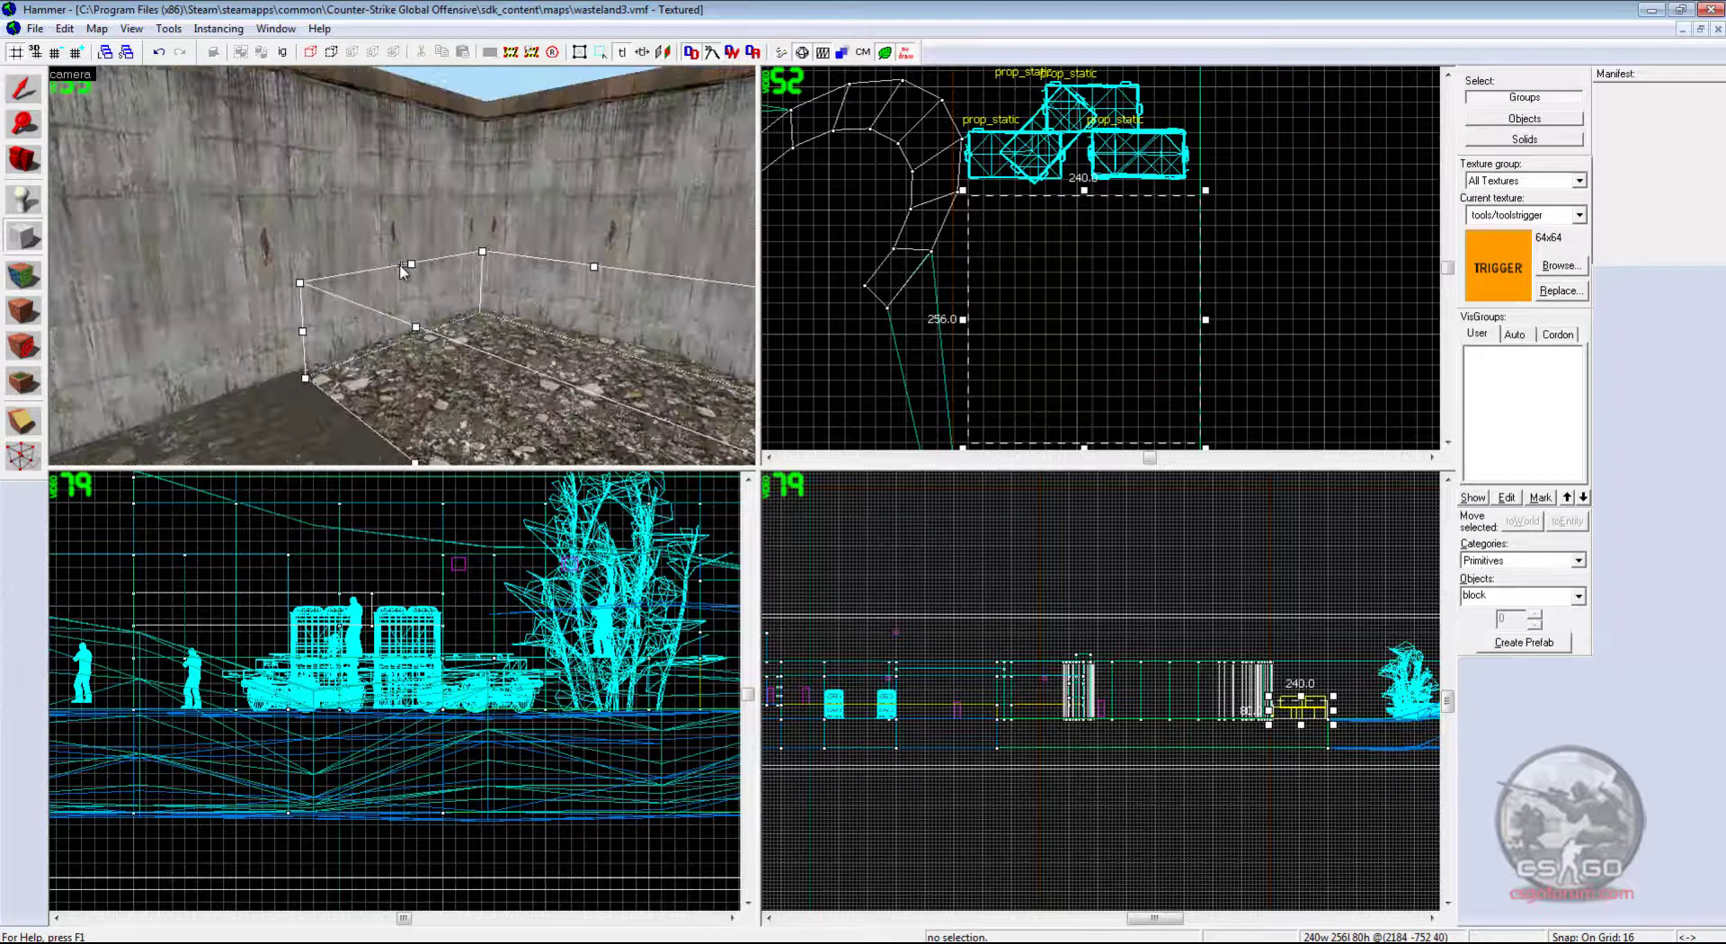
pyautogui.press('a')
pyautogui.press('a')
pyautogui.press('d')
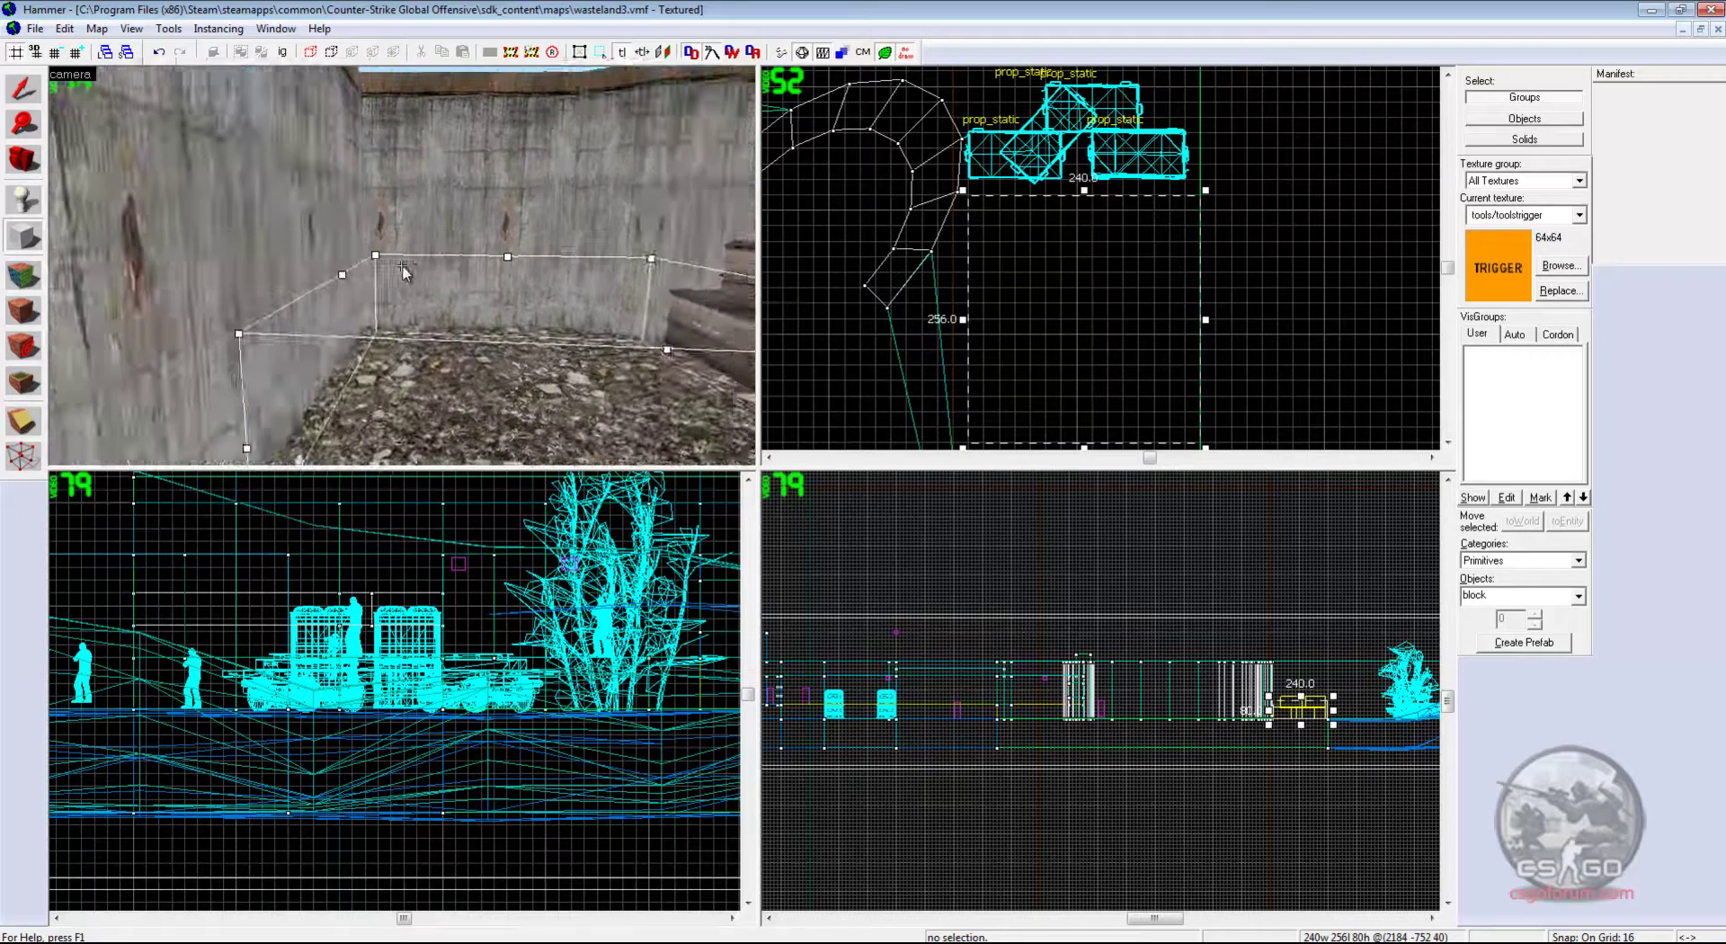
pyautogui.press('w')
pyautogui.press('s')
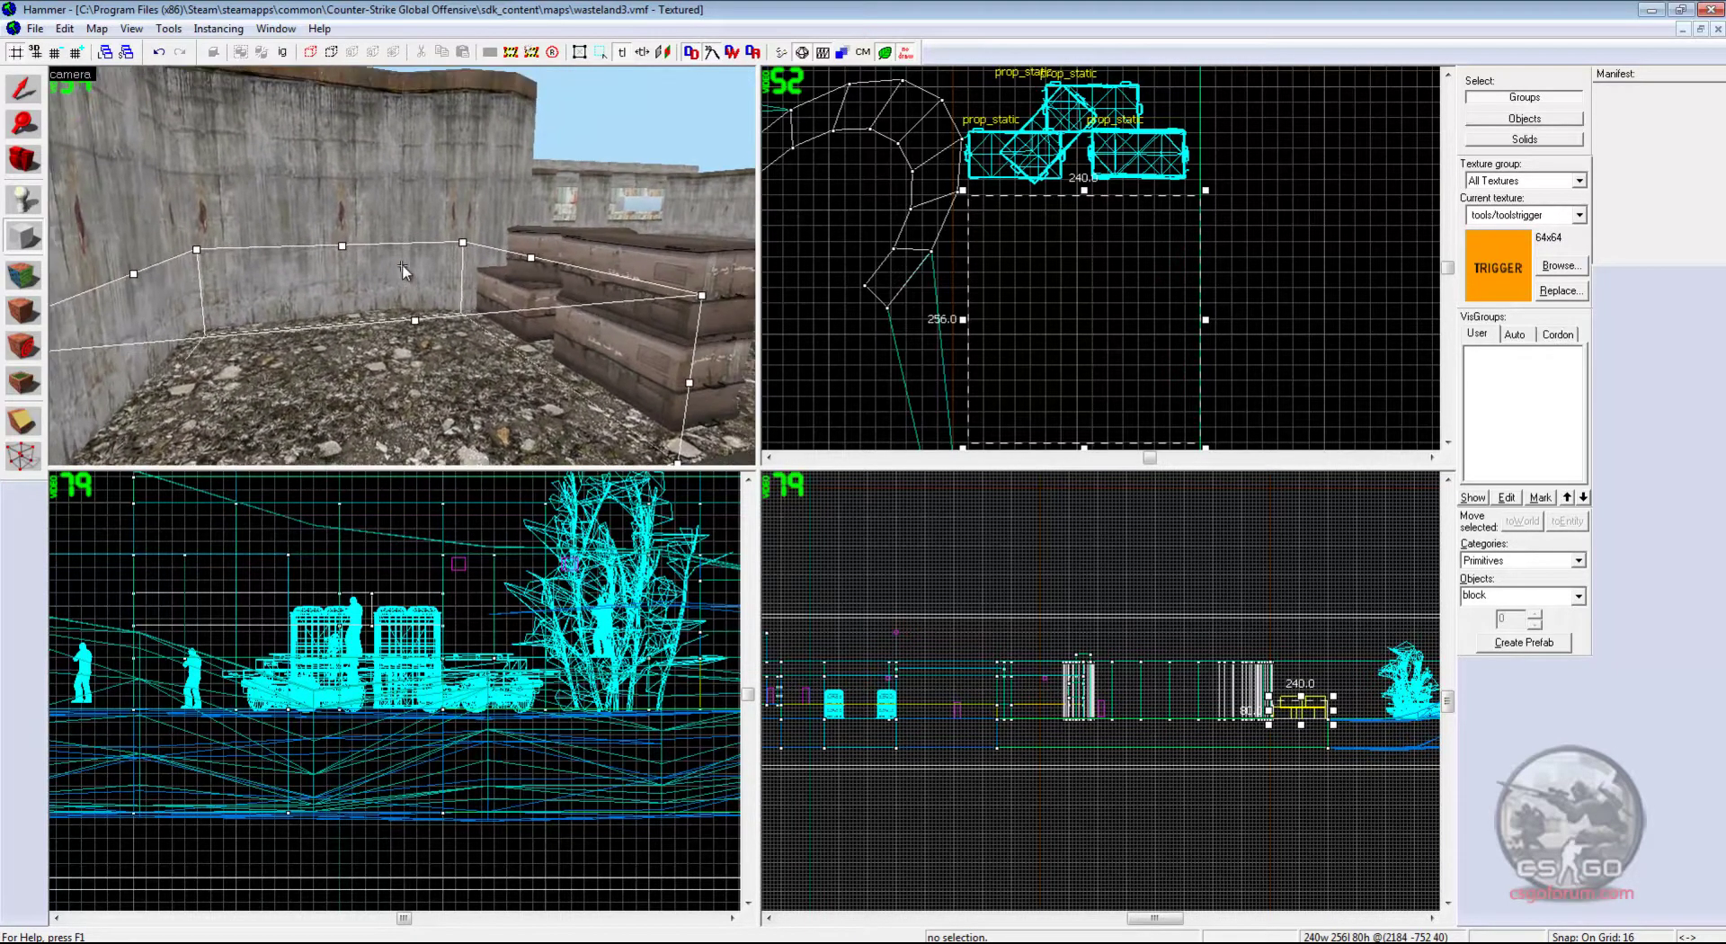
pyautogui.press('d')
pyautogui.press('w')
pyautogui.press('Left')
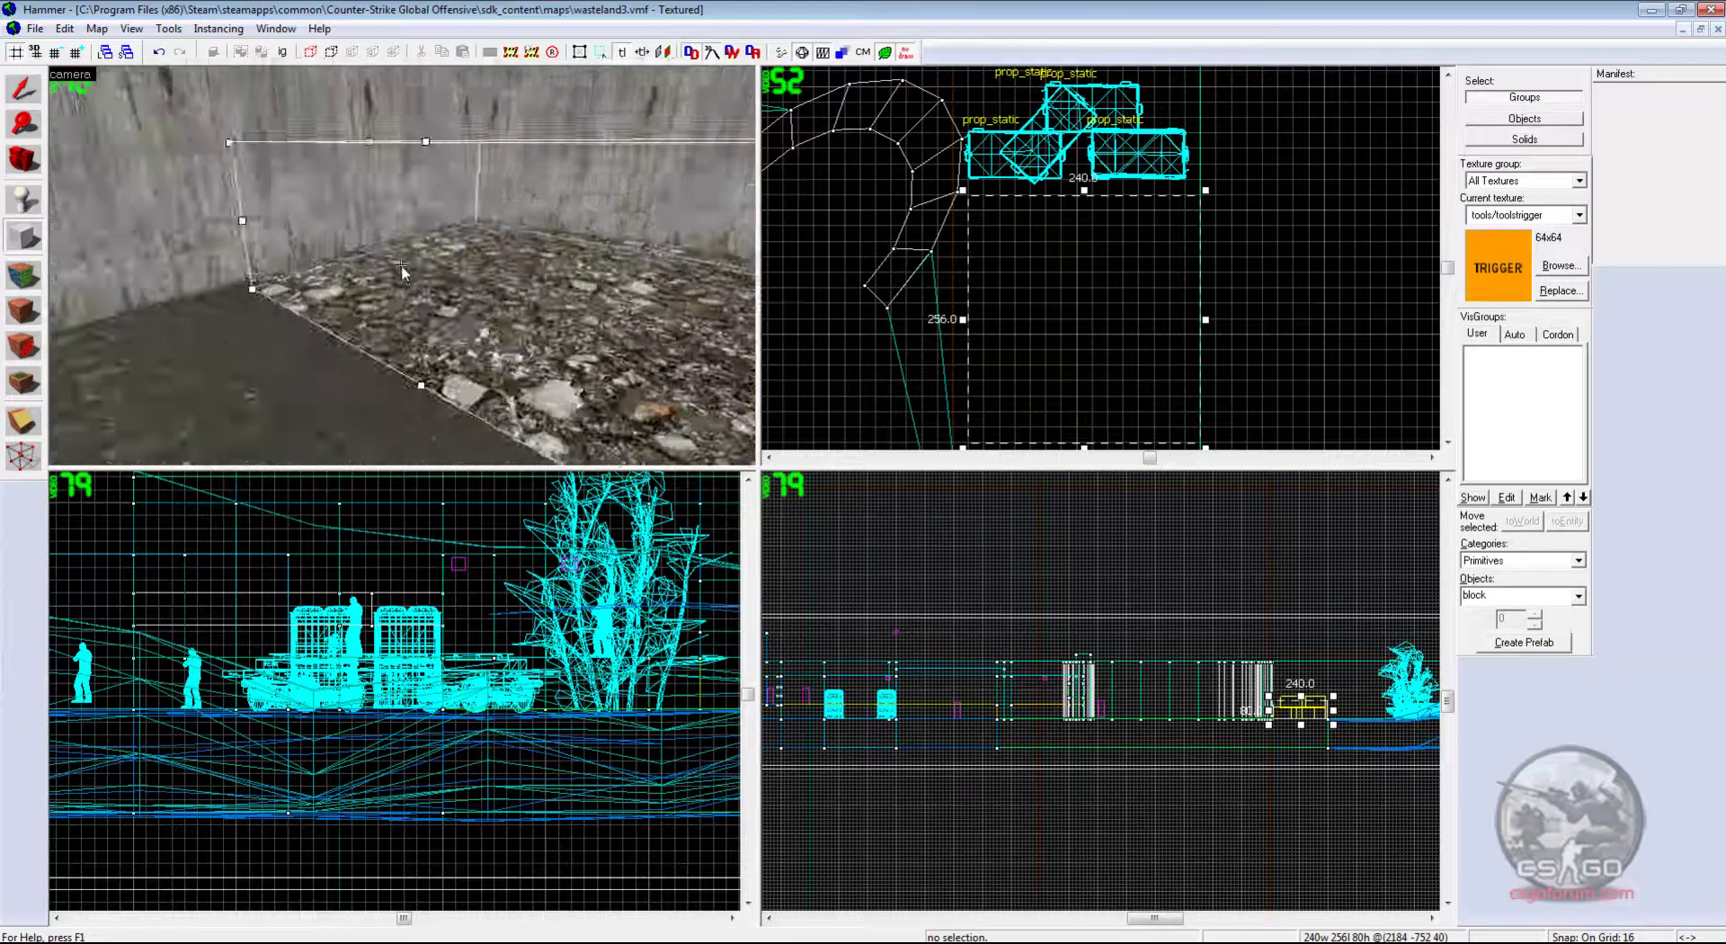
# Create the trigger-textured brush from the block outline and check how it fits the corner with the Selection tool active.
pyautogui.press('Return')
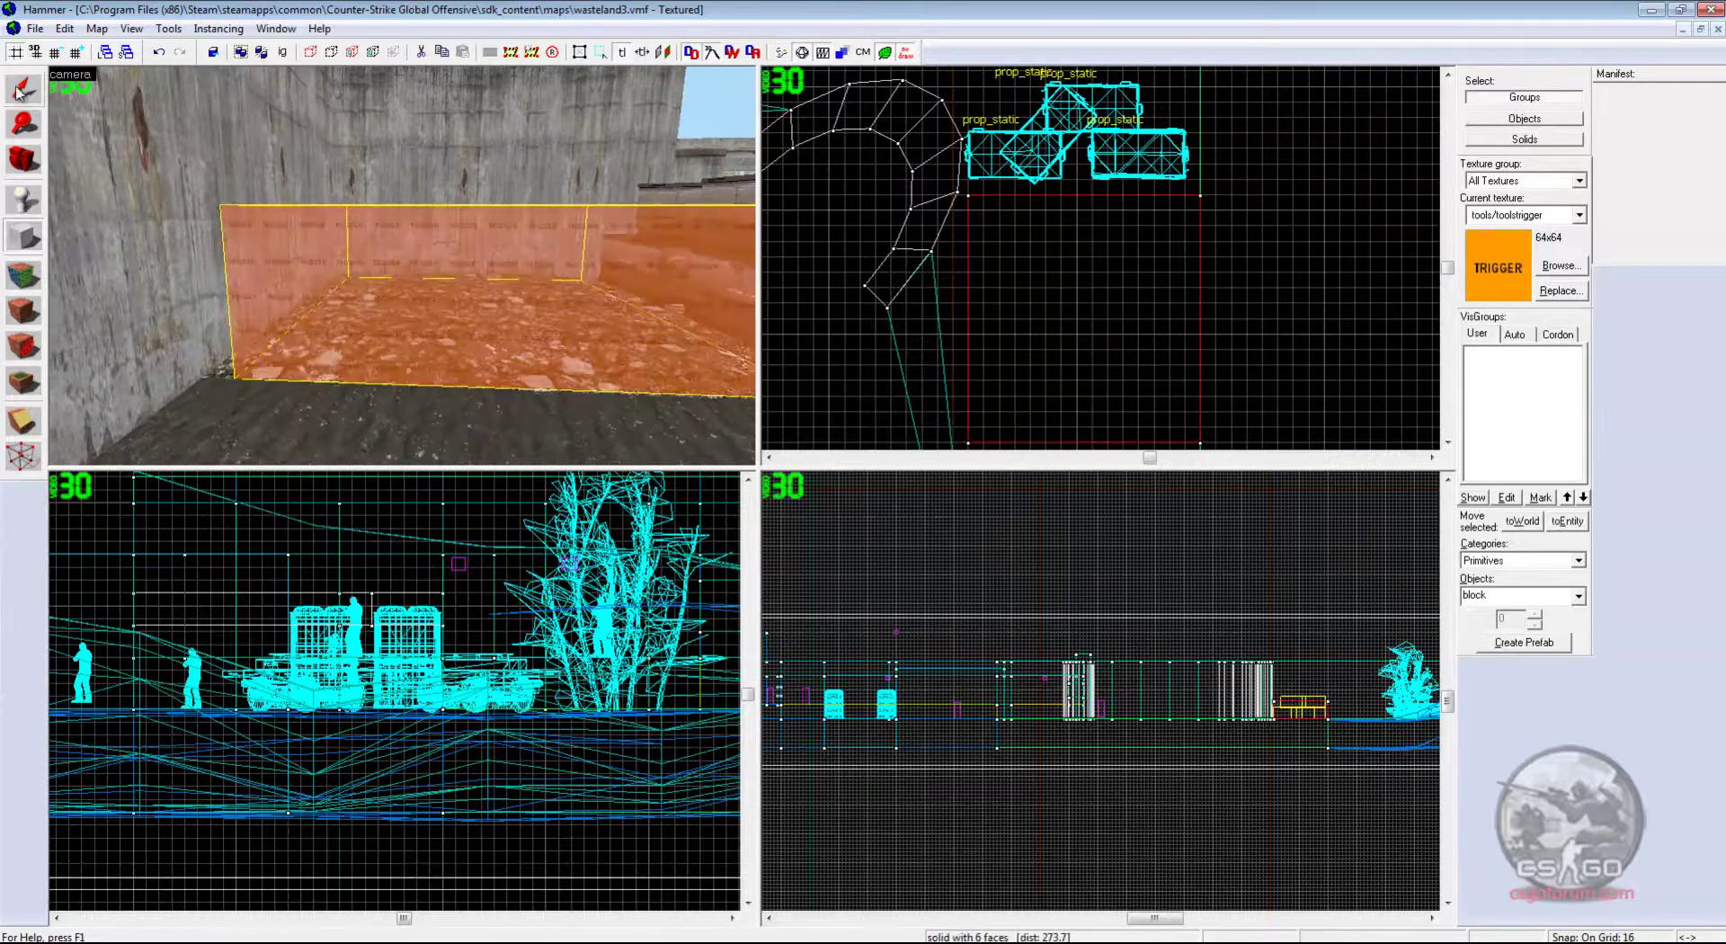
pyautogui.click(18, 93)
pyautogui.press('z')
pyautogui.press('w')
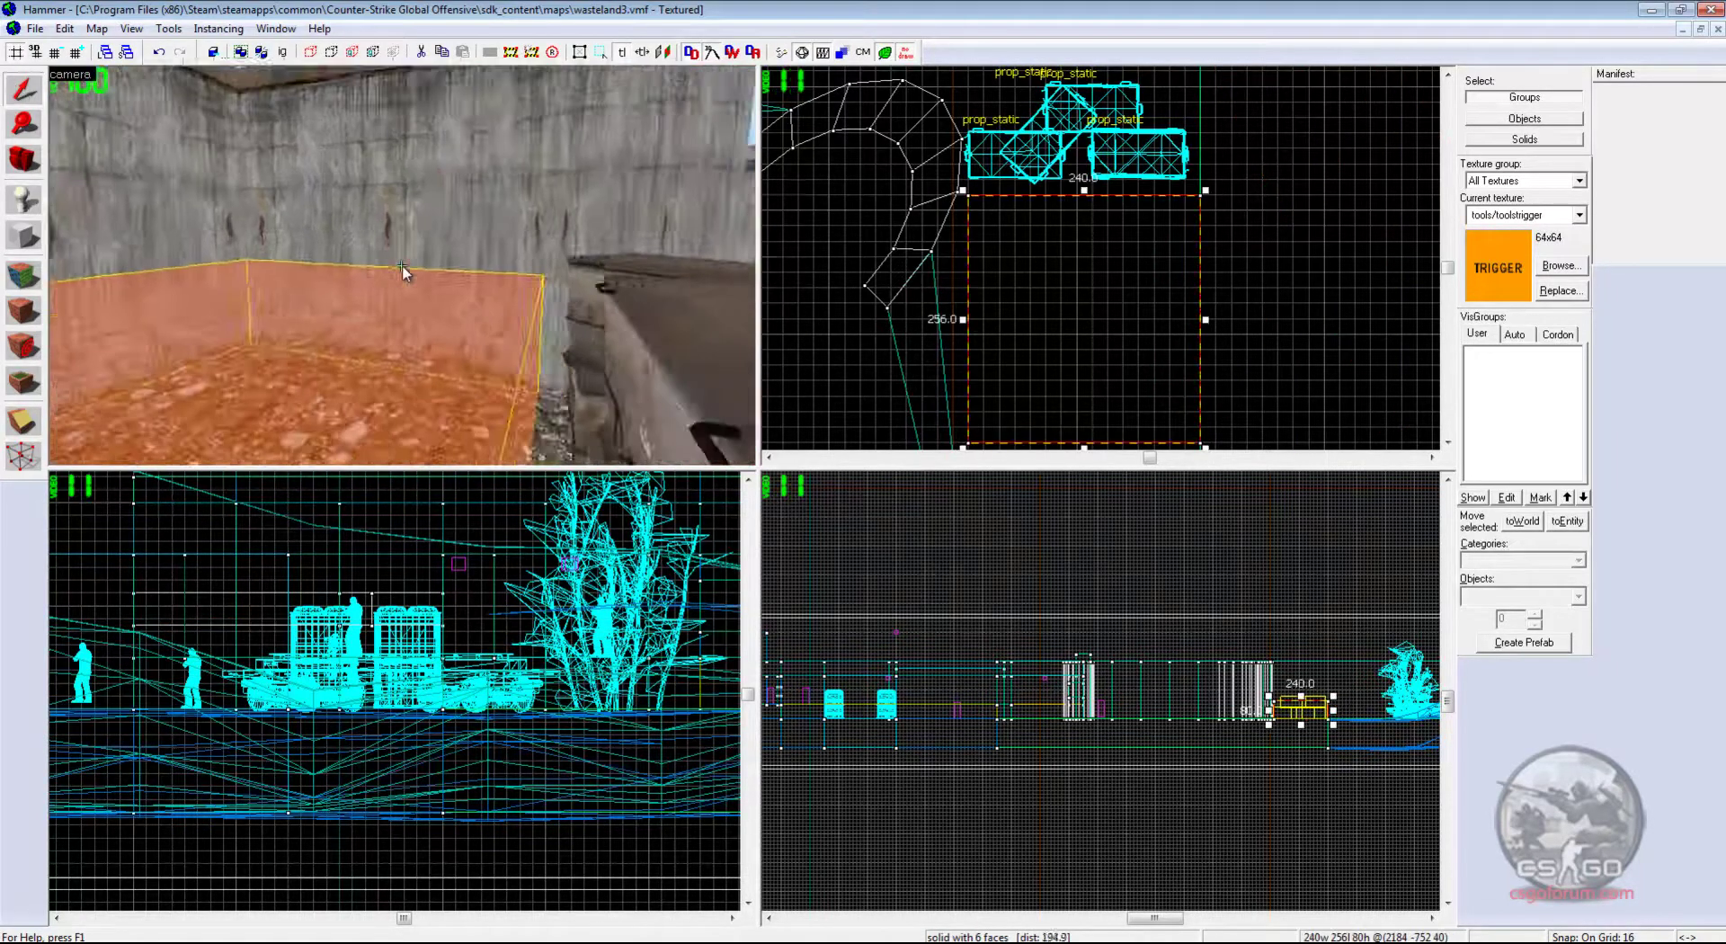
pyautogui.press('w')
pyautogui.press('z')
pyautogui.scroll(-7, 486, 659)
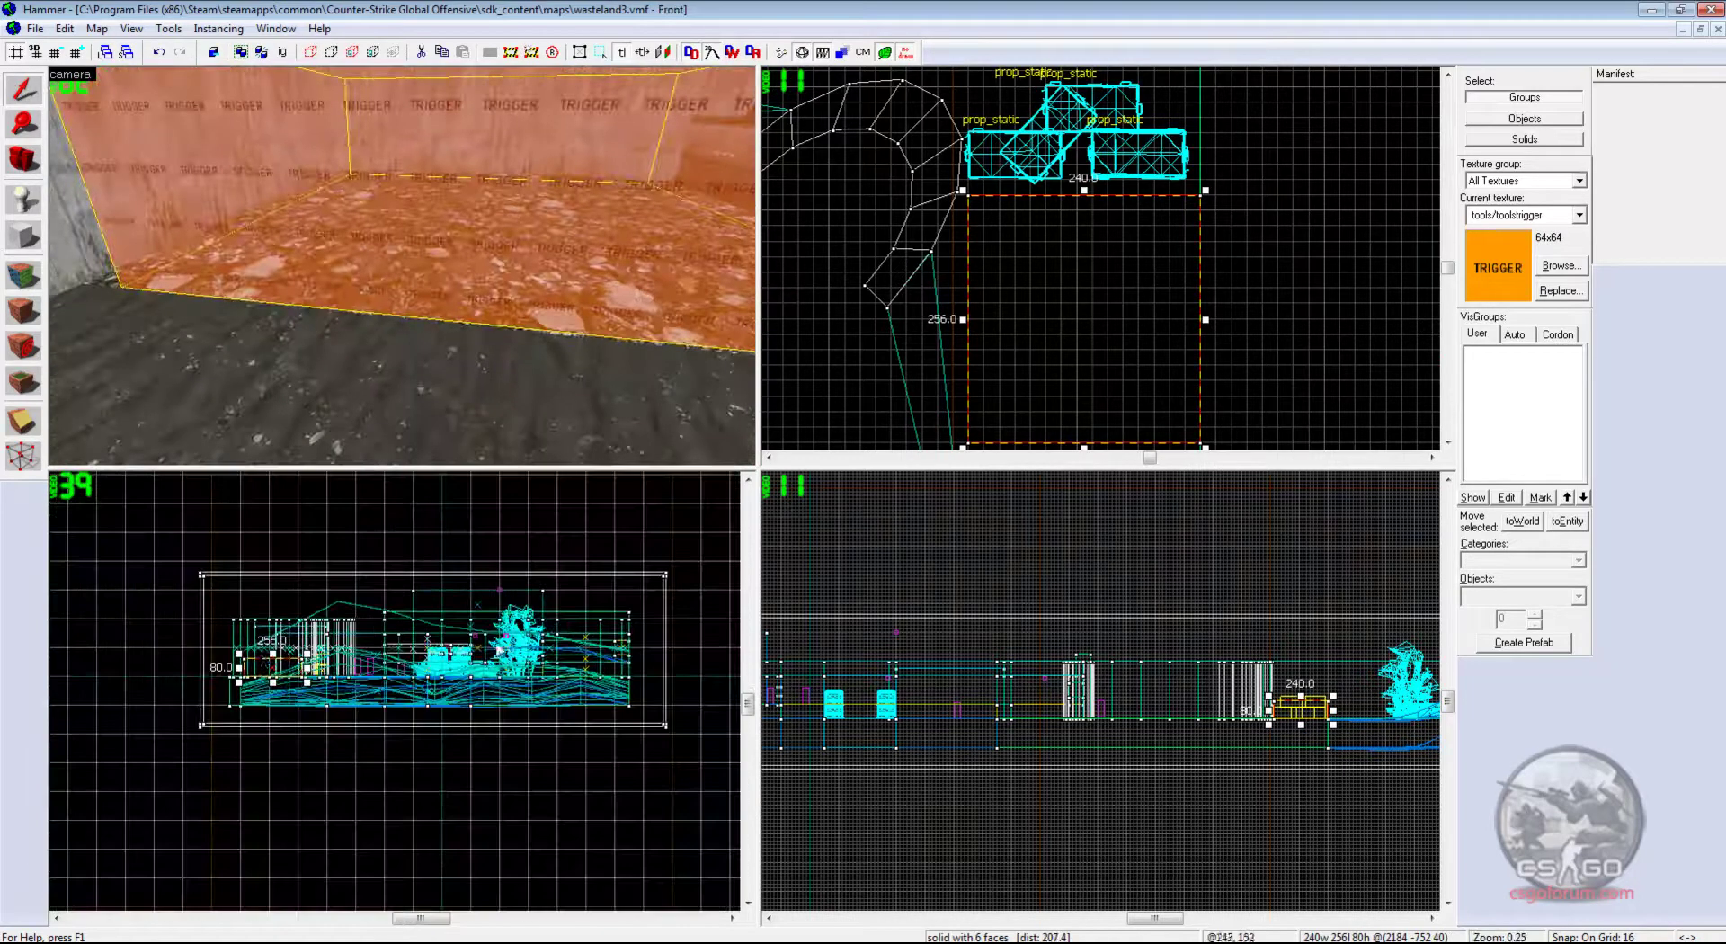
# Raise the top of the trigger brush in the side view to make it 112 units high.
pyautogui.scroll(9, 261, 650)
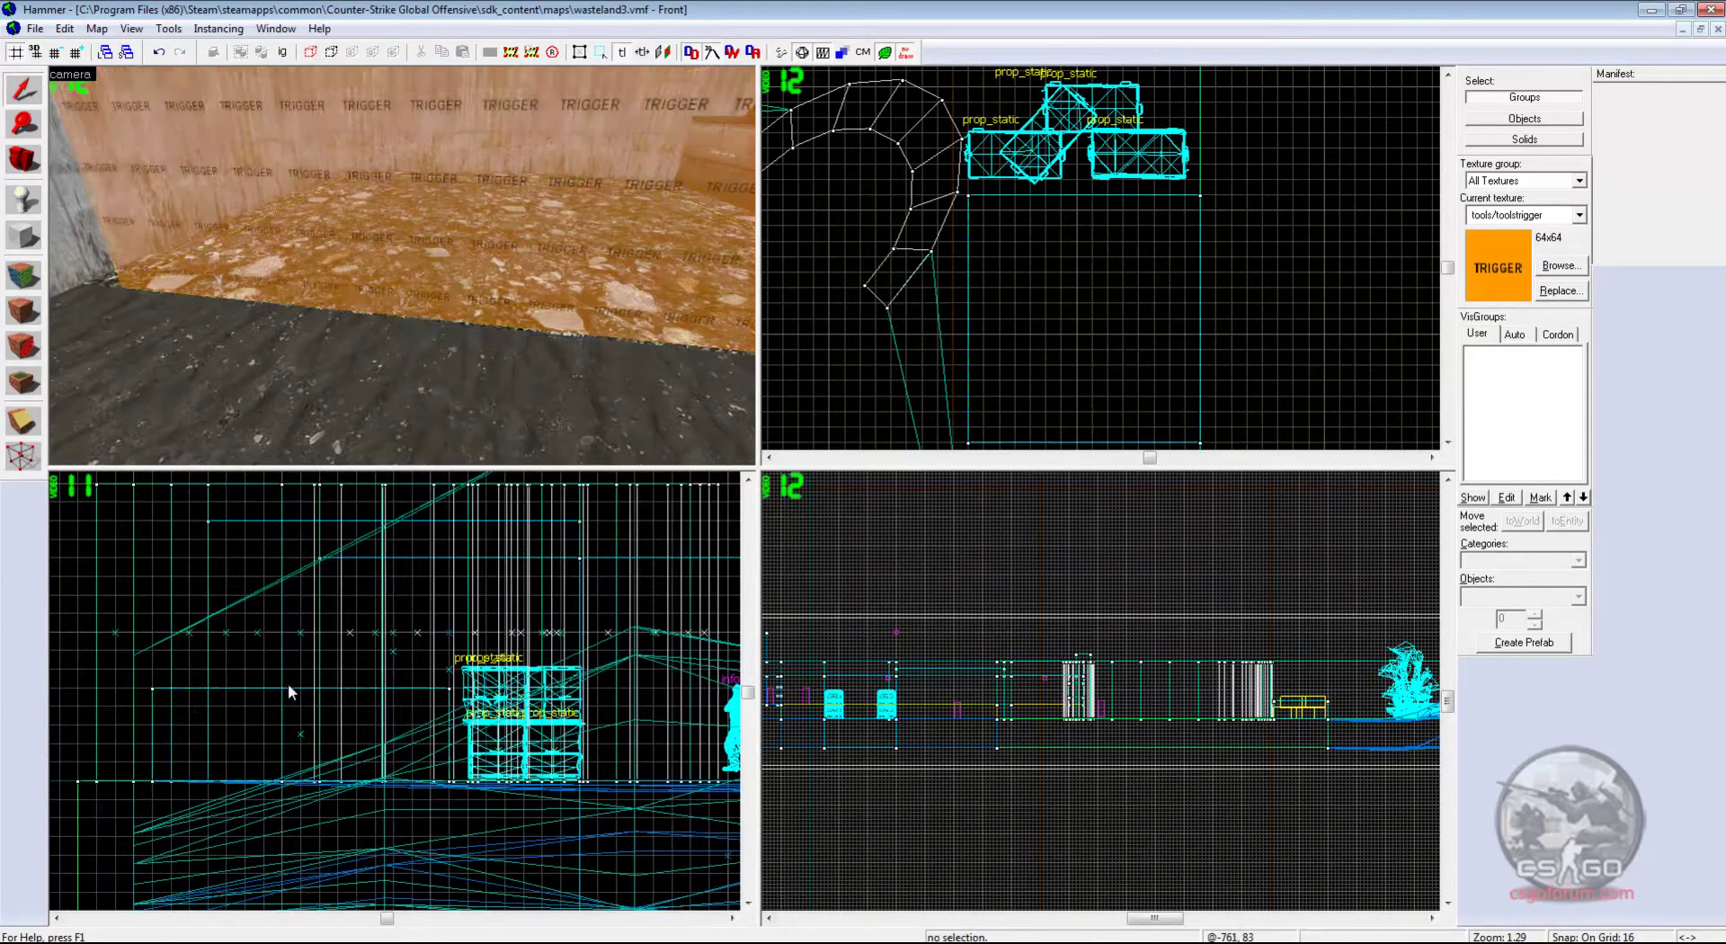
pyautogui.moveTo(301, 684); pyautogui.dragTo(301, 647)
pyautogui.press('z')
pyautogui.press('s')
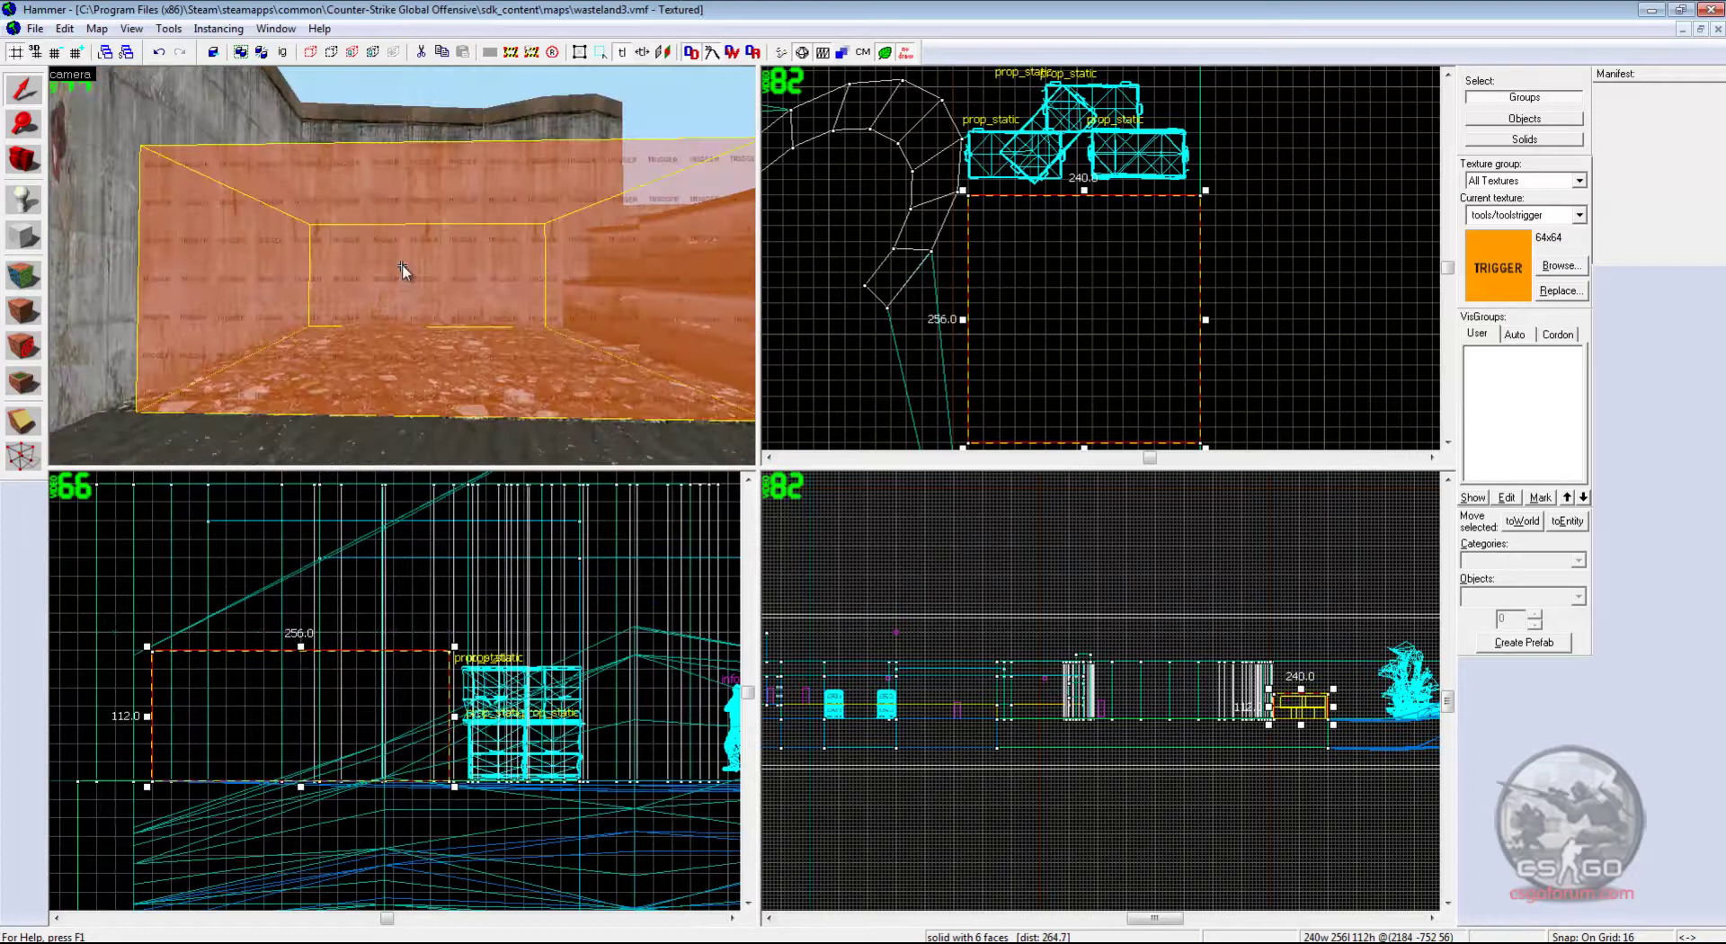
# Place an info_player_terrorist entity on the ground in front of the trigger brush and select it with the Selection tool.
pyautogui.click(36, 204)
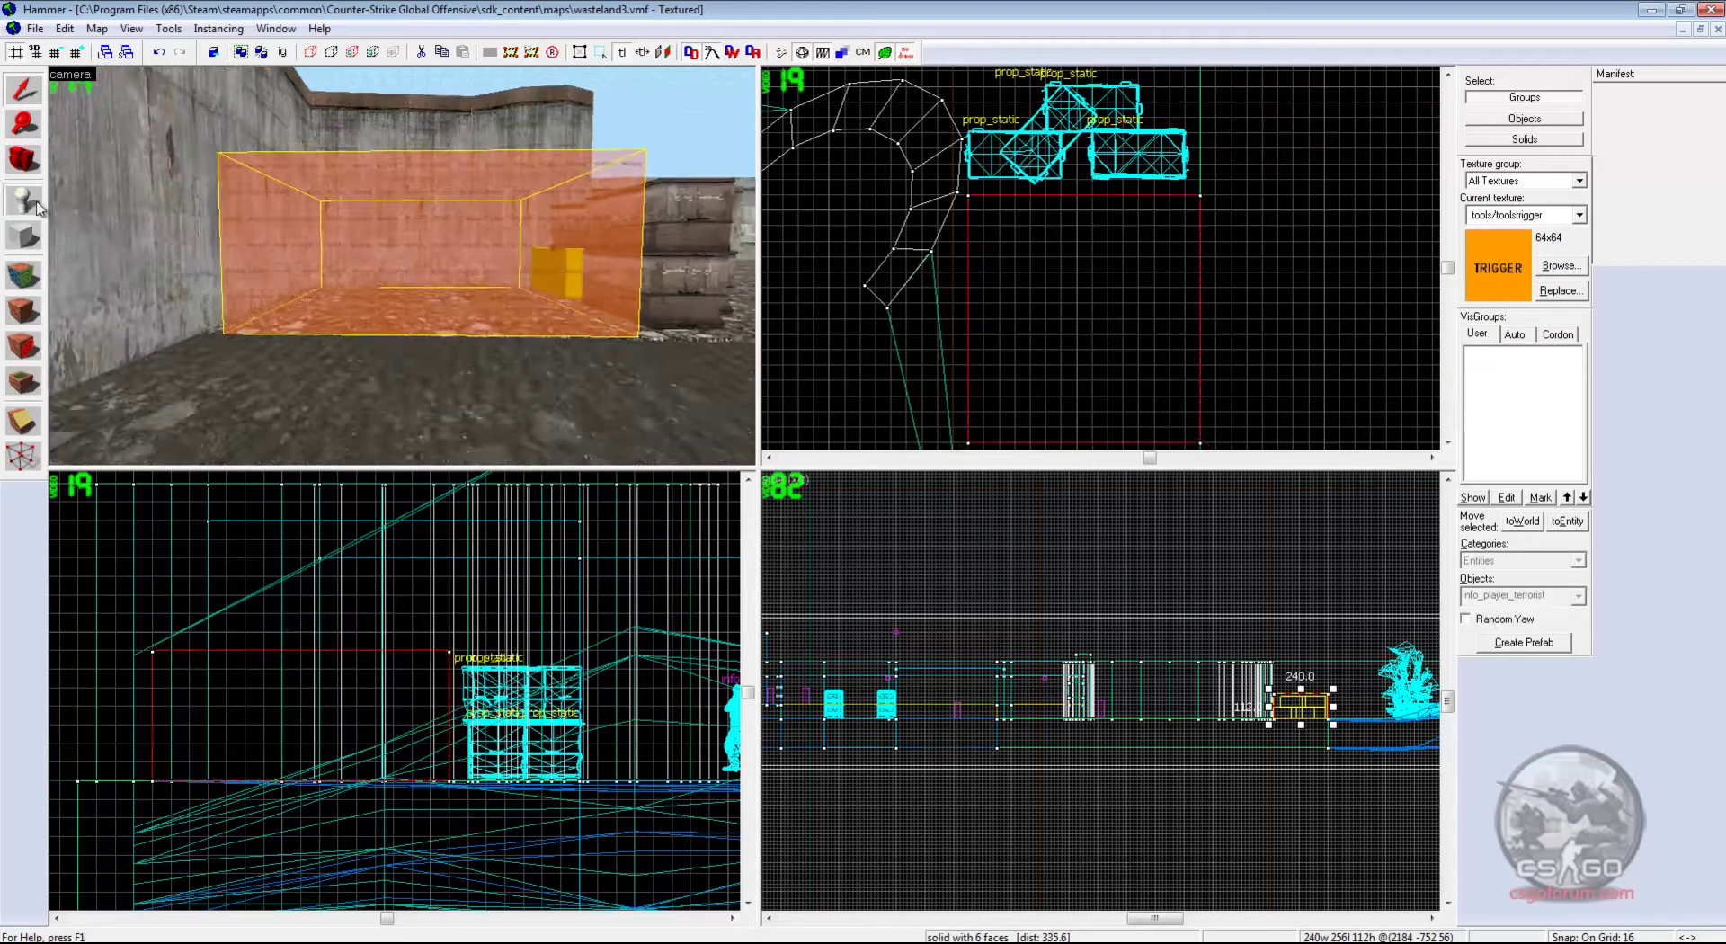
pyautogui.click(311, 351)
pyautogui.press('z')
pyautogui.press('w')
pyautogui.press('d')
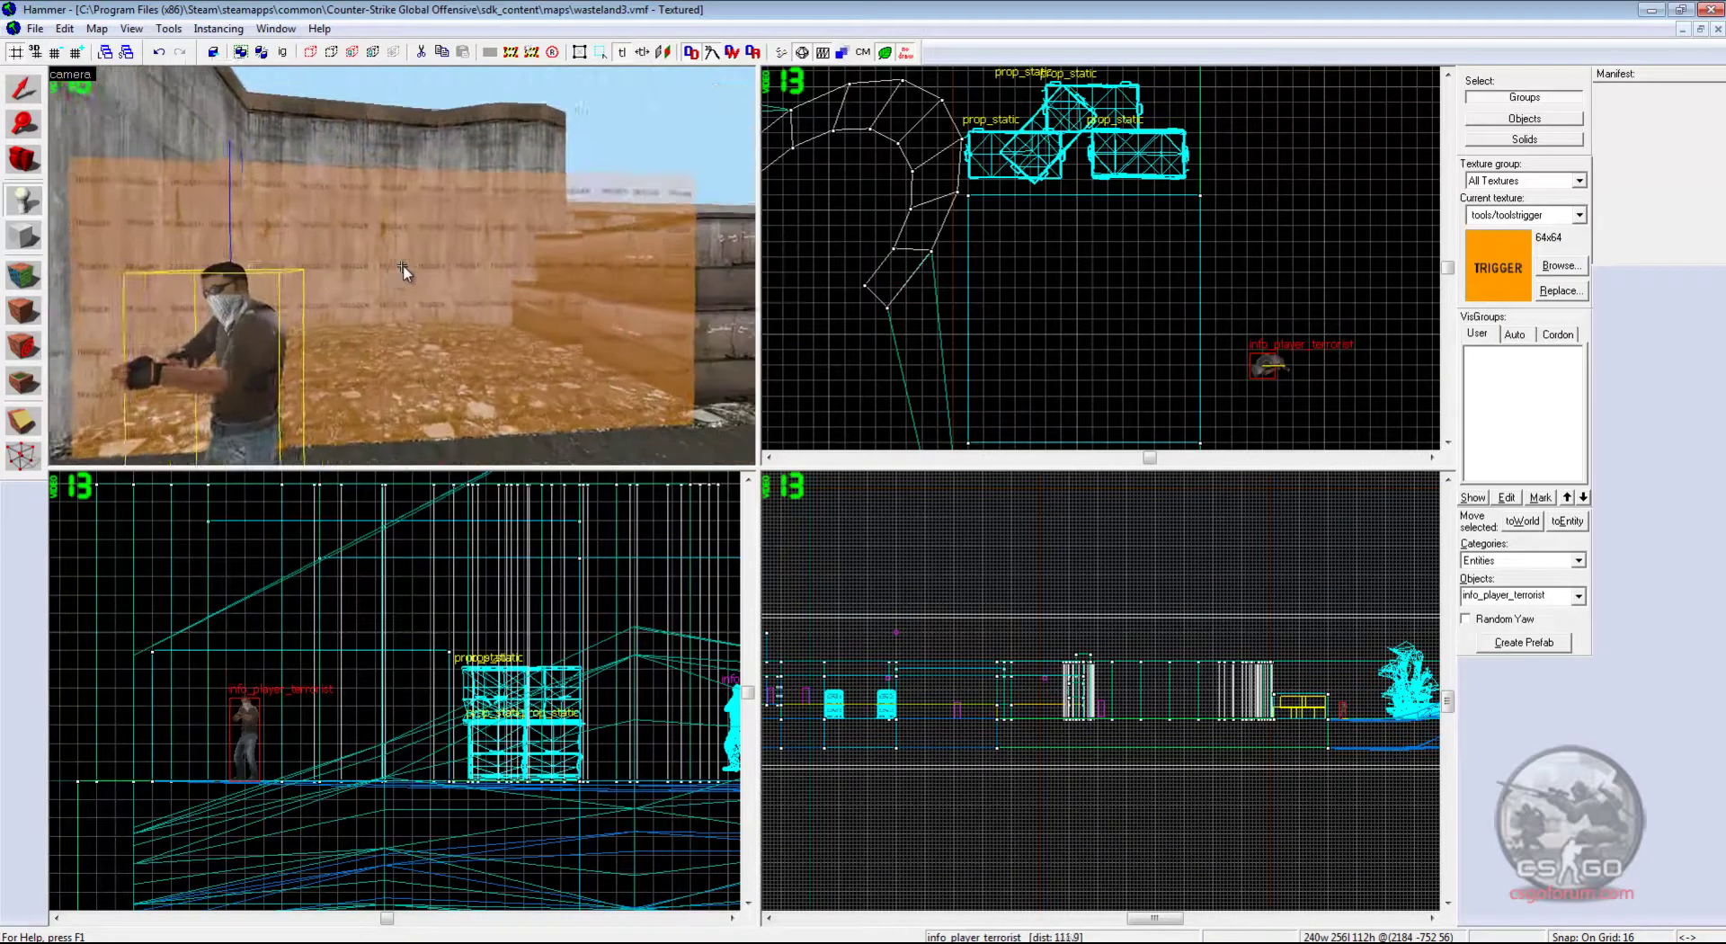
pyautogui.scroll(-2, 402, 270)
pyautogui.click(36, 100)
pyautogui.press('z')
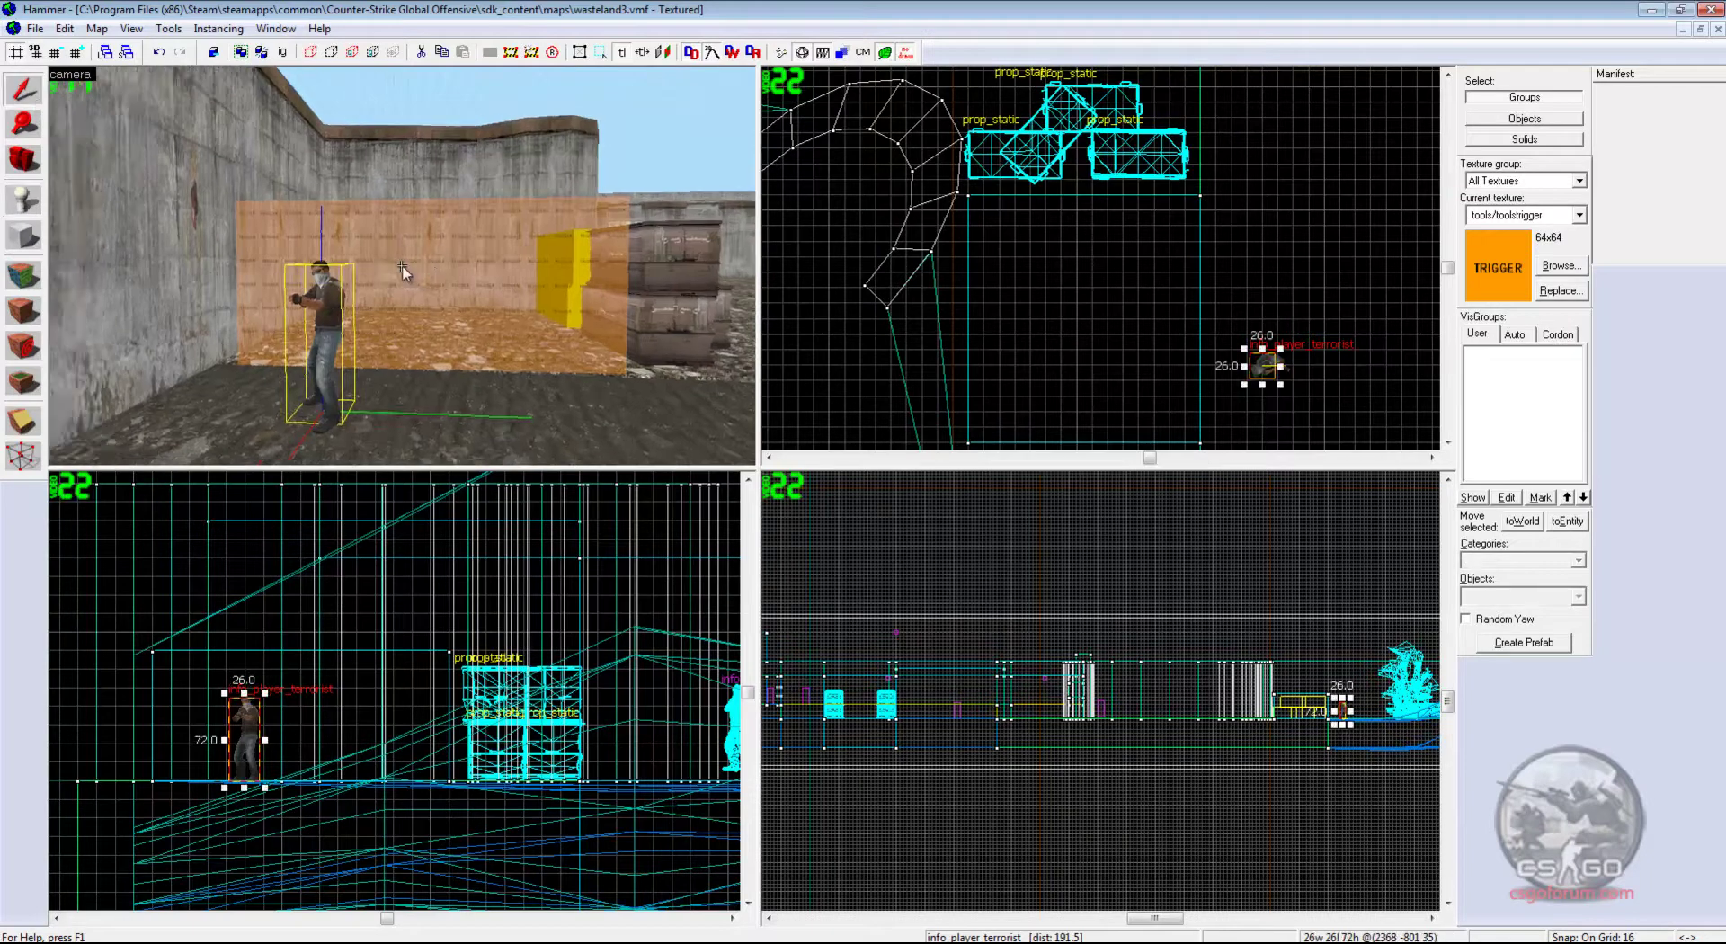
# Compare the trigger brush's height and extent with the player model from inside and outside the volume.
pyautogui.press('w')
pyautogui.press('w')
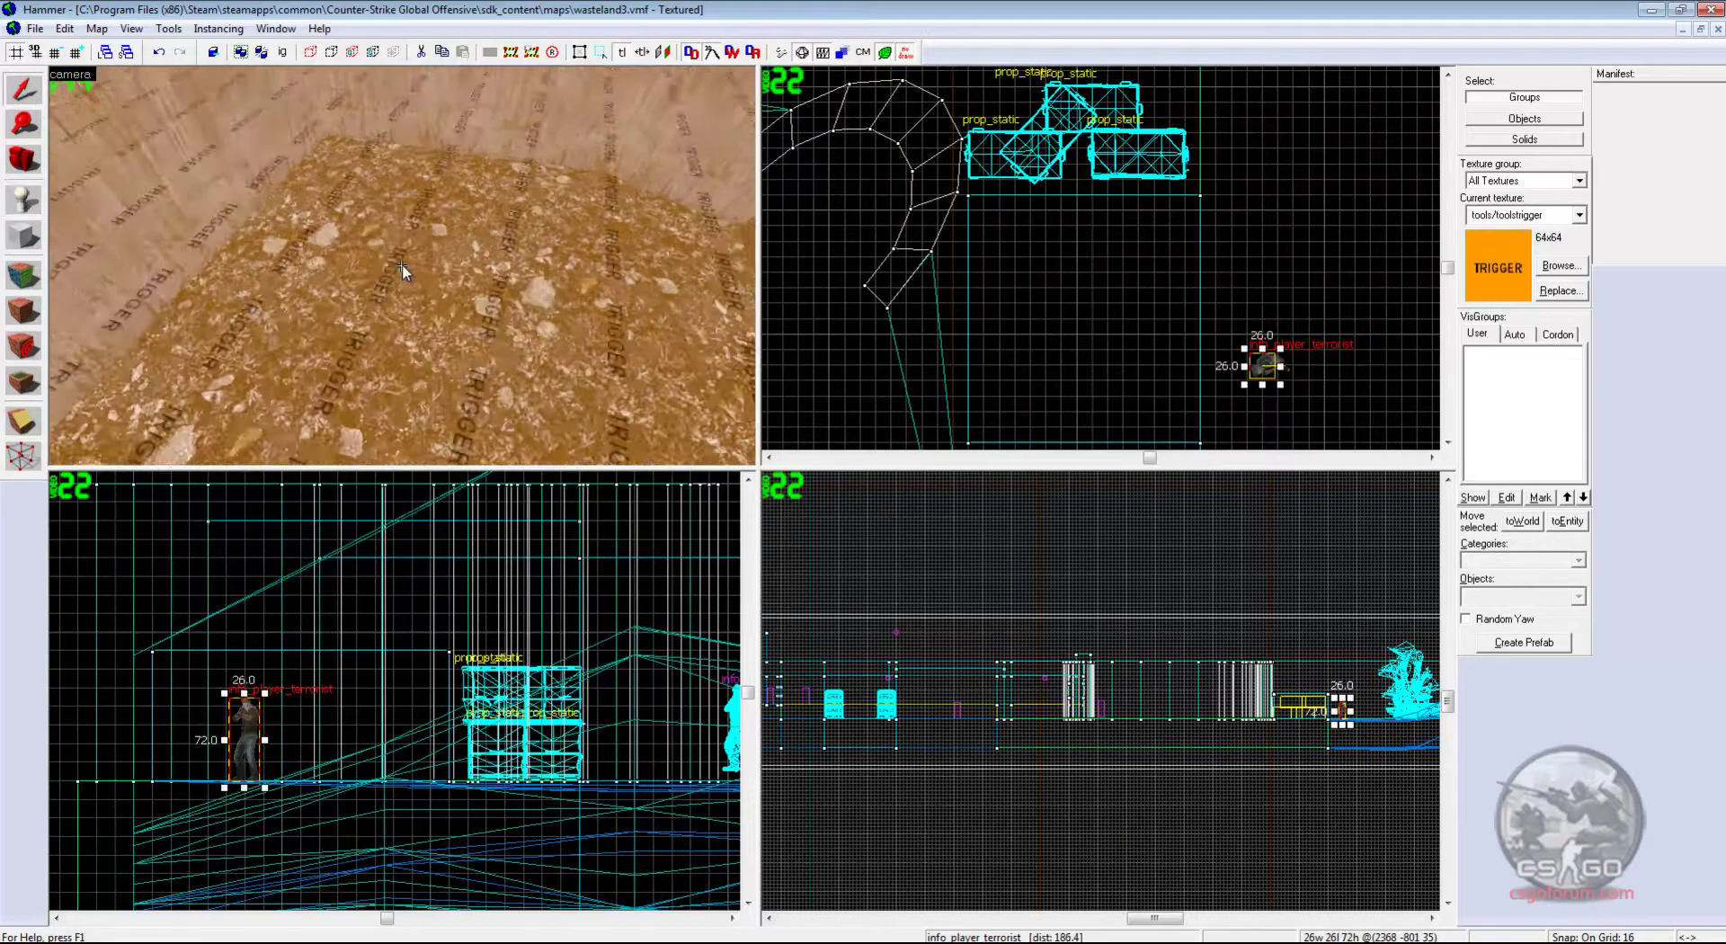
pyautogui.press('s')
pyautogui.scroll(5, 402, 266)
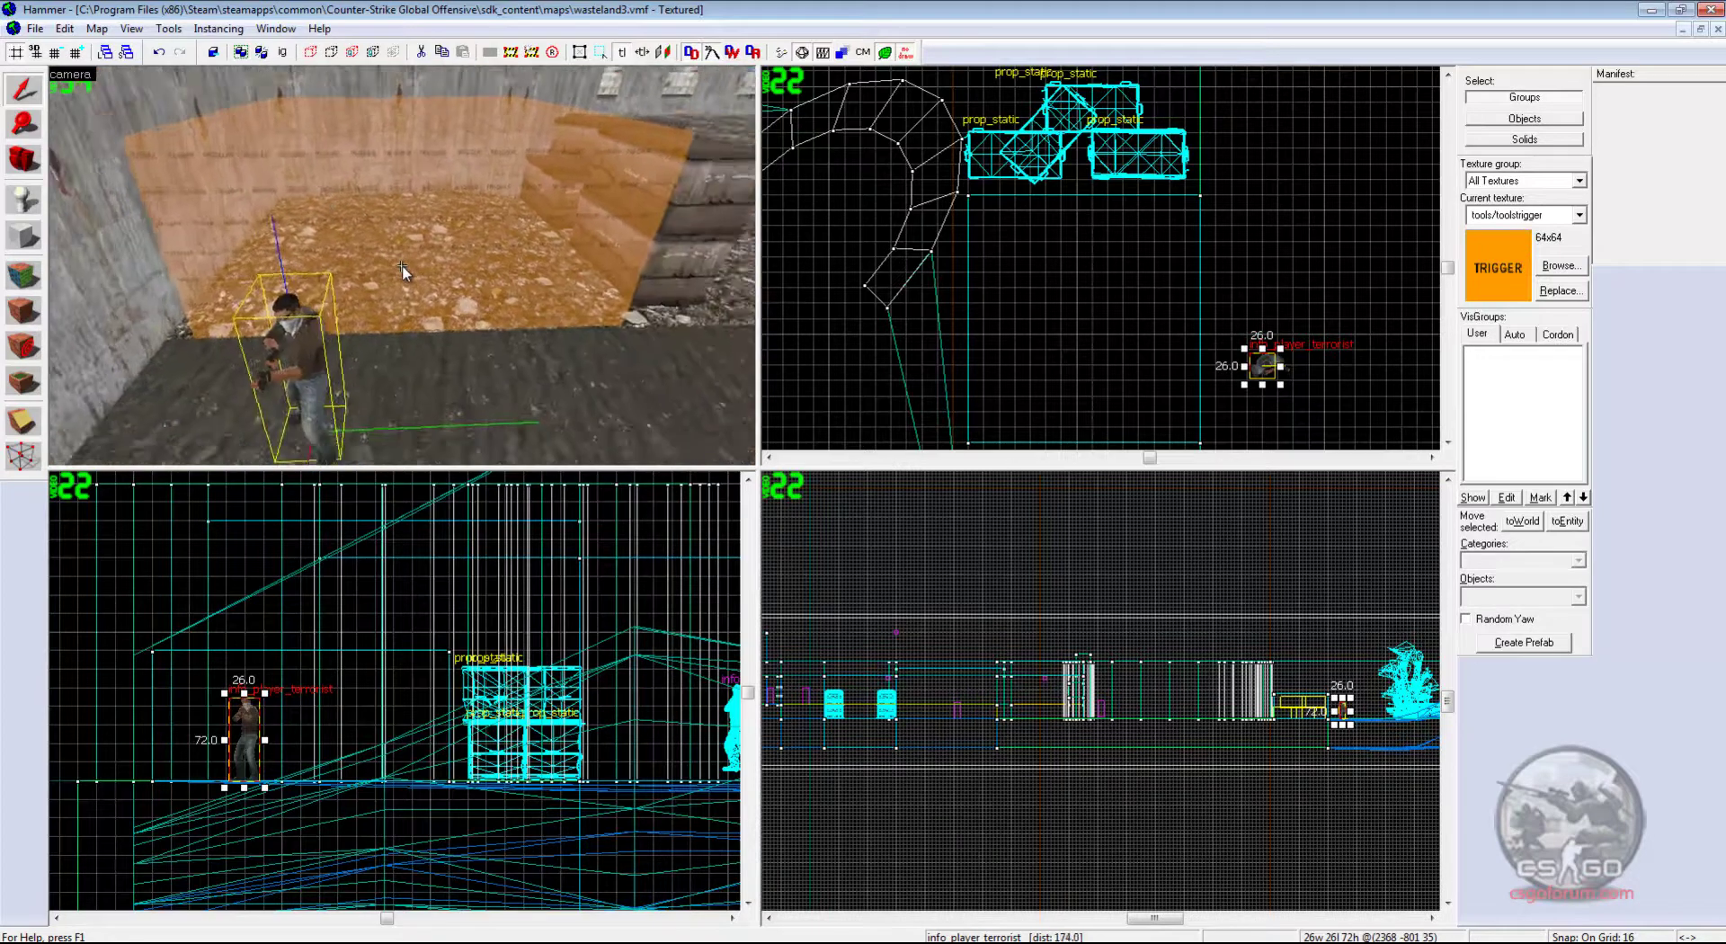
pyautogui.press('z')
pyautogui.click(406, 182)
pyautogui.moveTo(304, 640)
pyautogui.mouseDown()
pyautogui.moveTo(310, 780)
pyautogui.moveTo(301, 647)
pyautogui.mouseUp()
pyautogui.press('z')
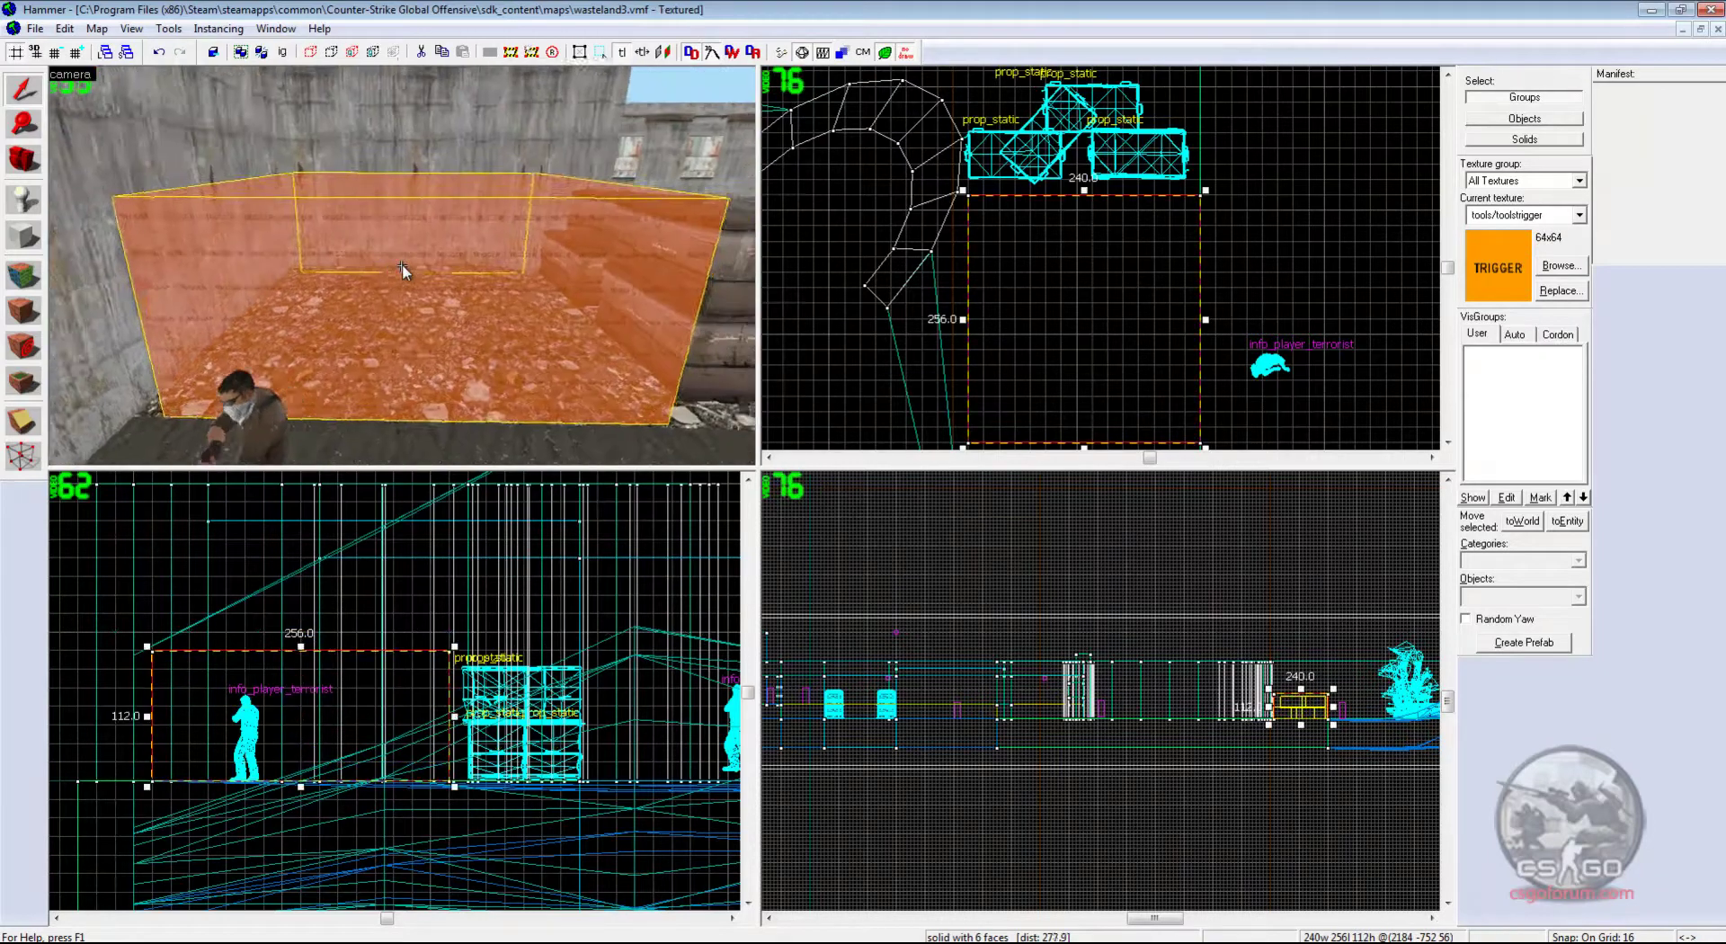
pyautogui.press('d')
pyautogui.click(393, 305)
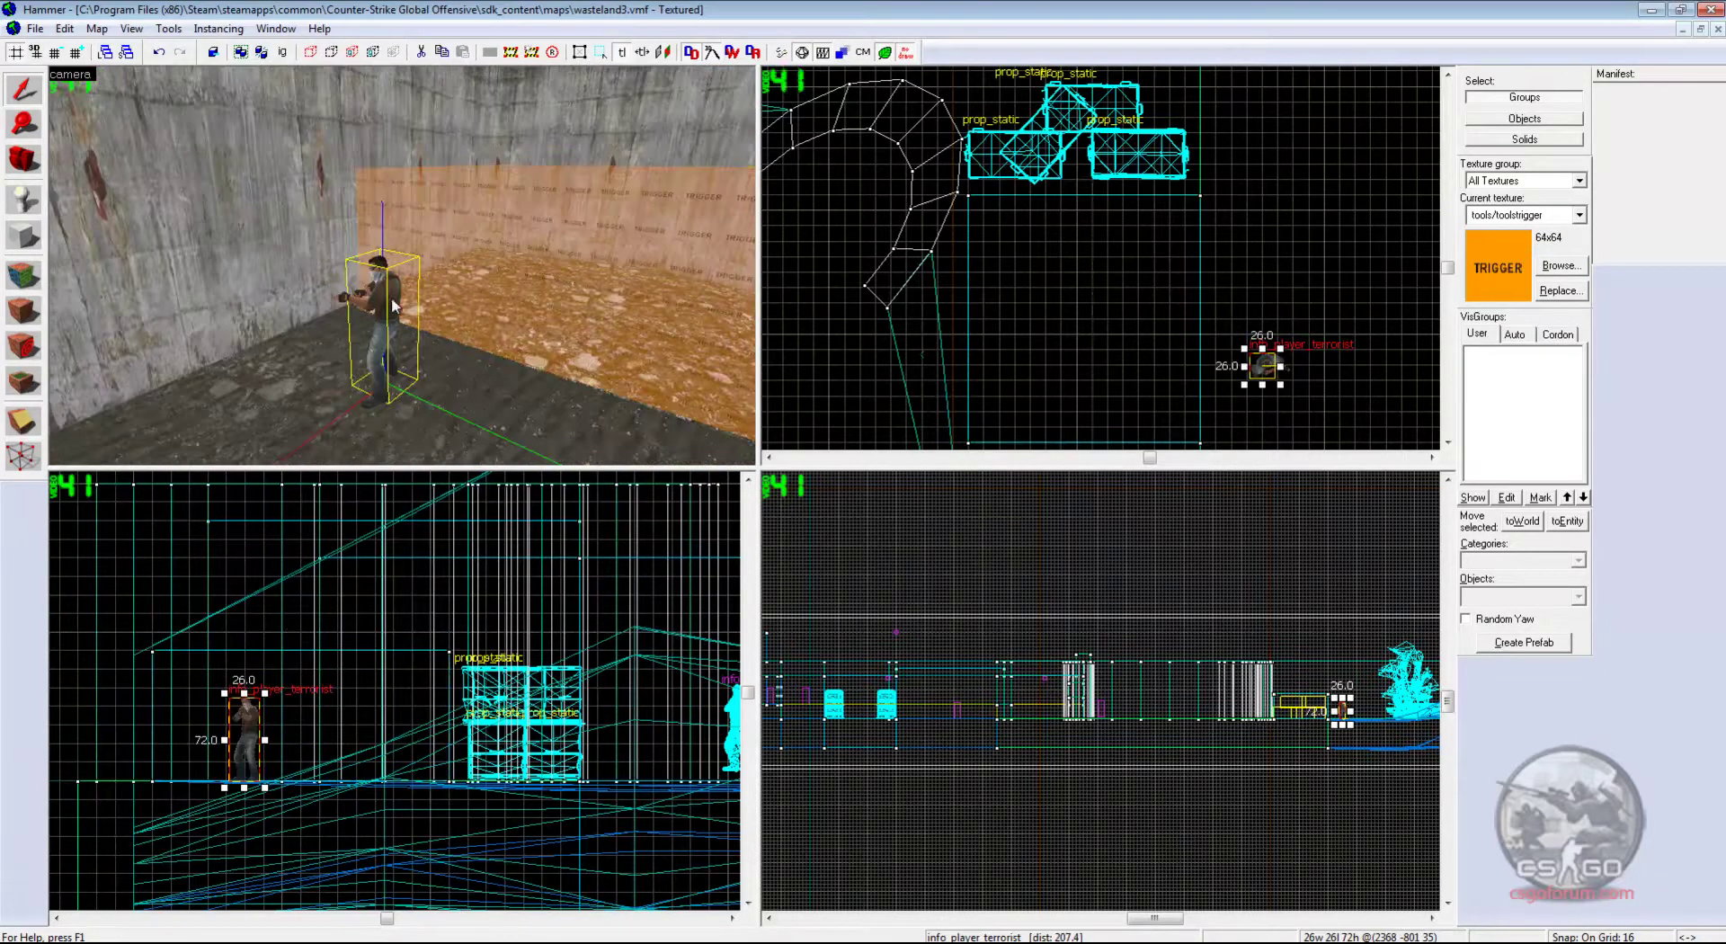
# Tie the trigger brush to an entity and set its class to func_buyzone.
pyautogui.click(506, 260)
pyautogui.press('z')
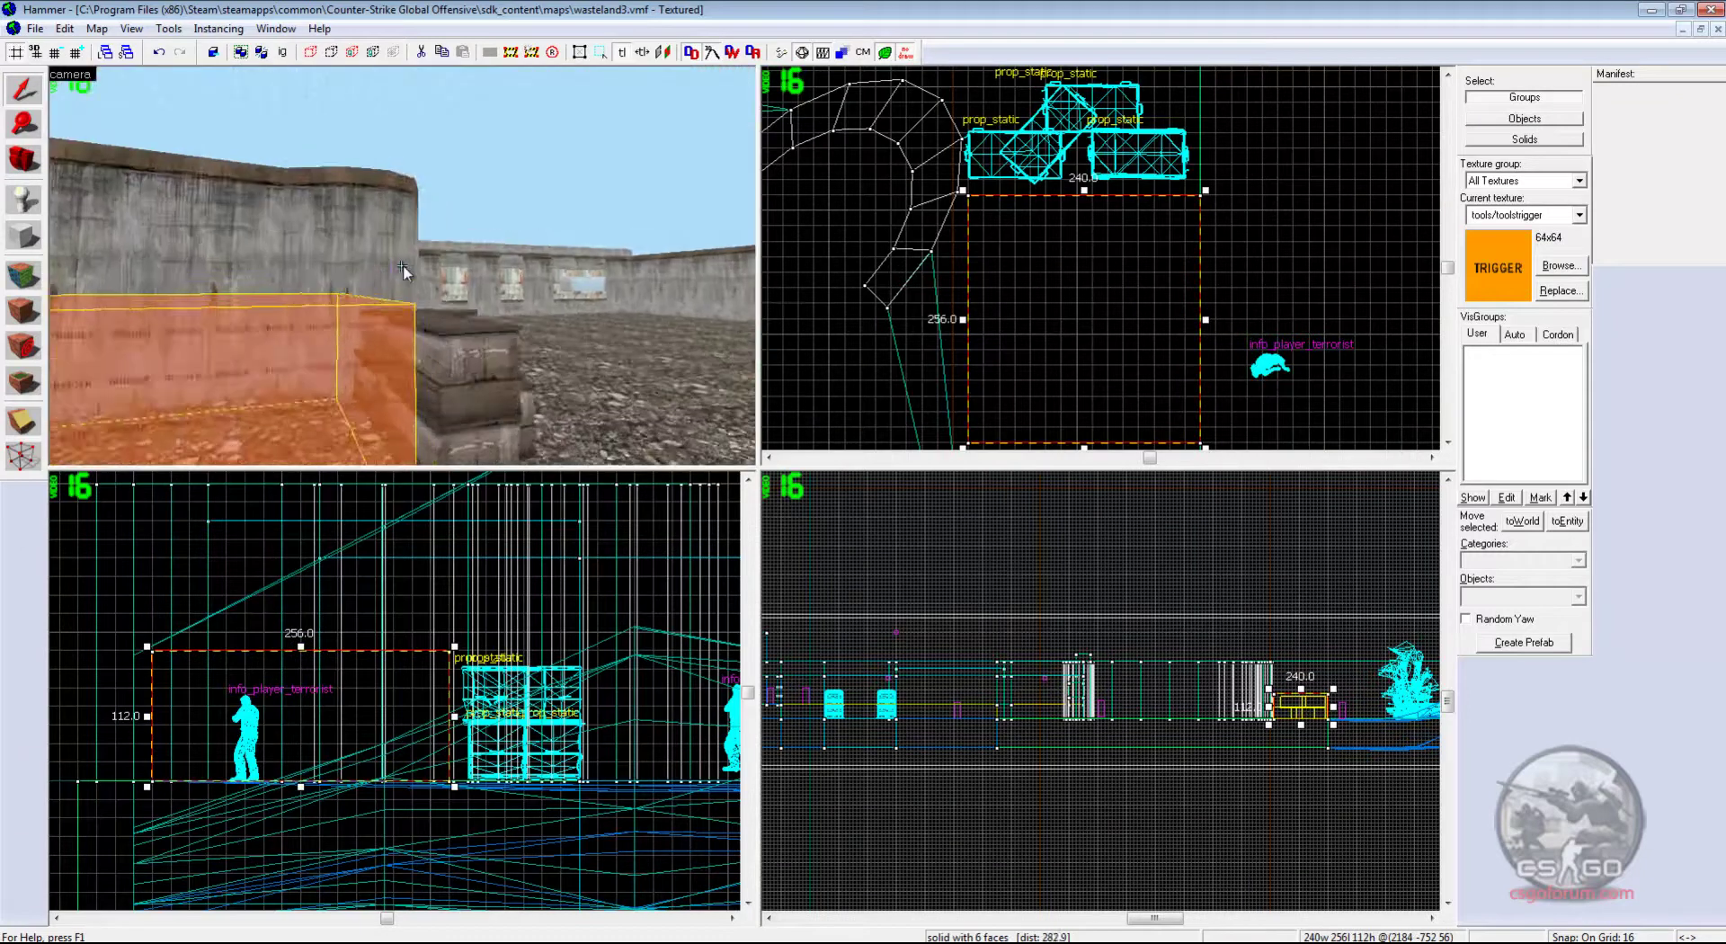
pyautogui.press('w')
pyautogui.press('s')
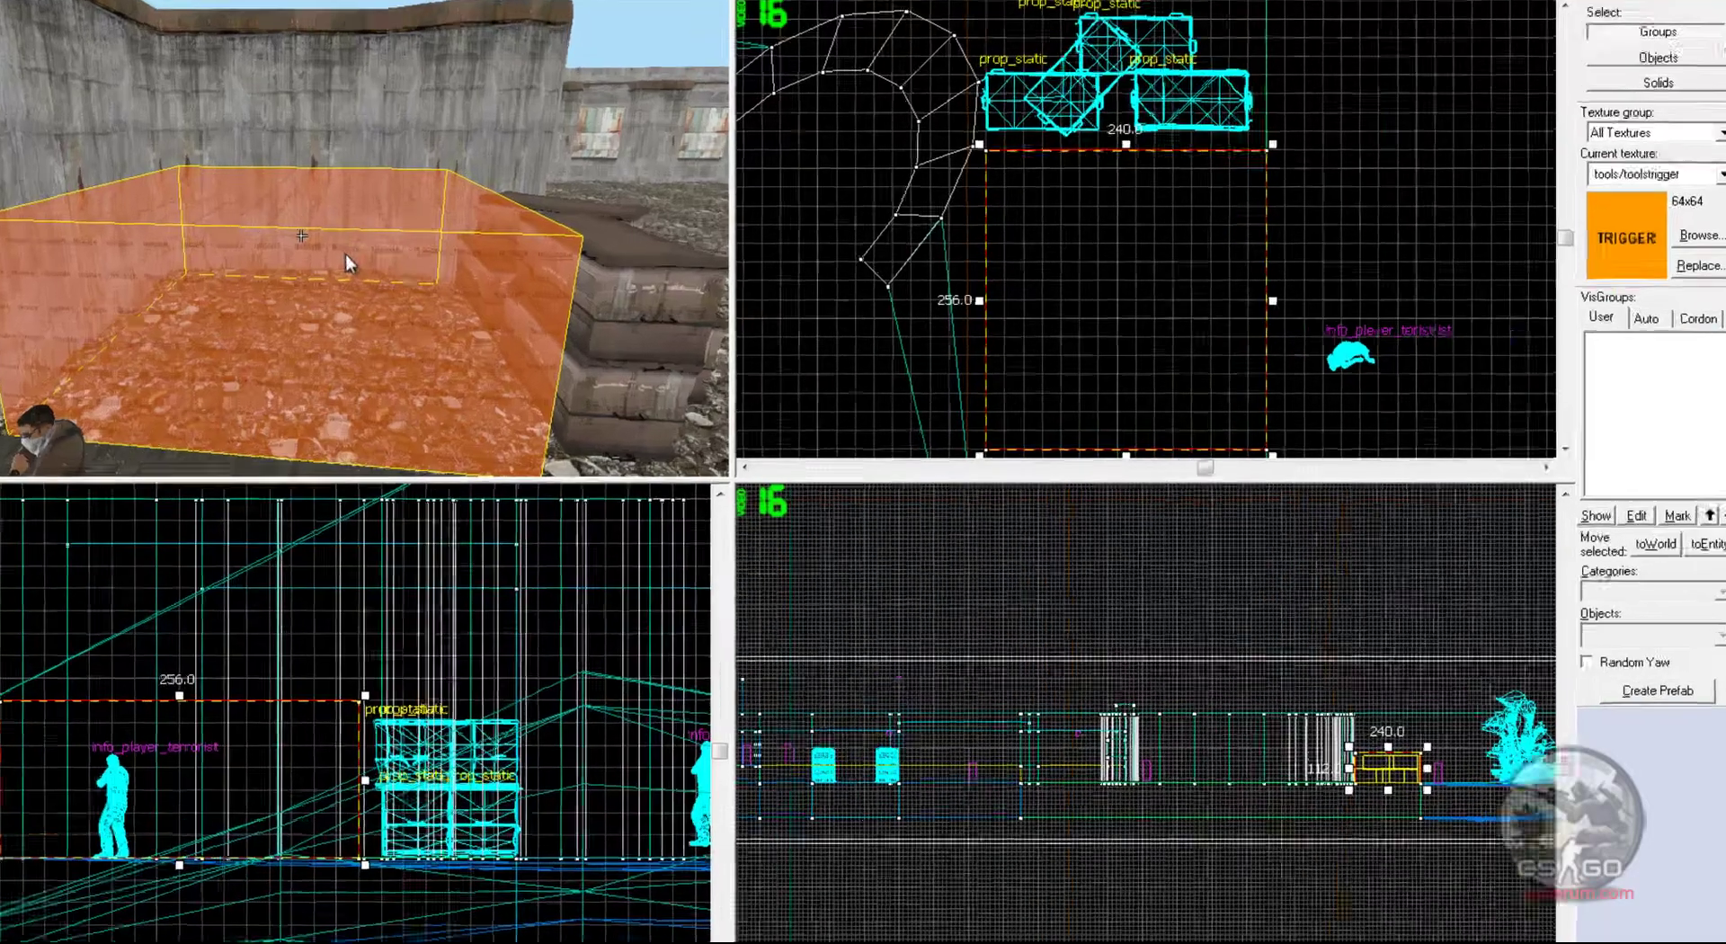
pyautogui.hotkey('ctrl', 't')
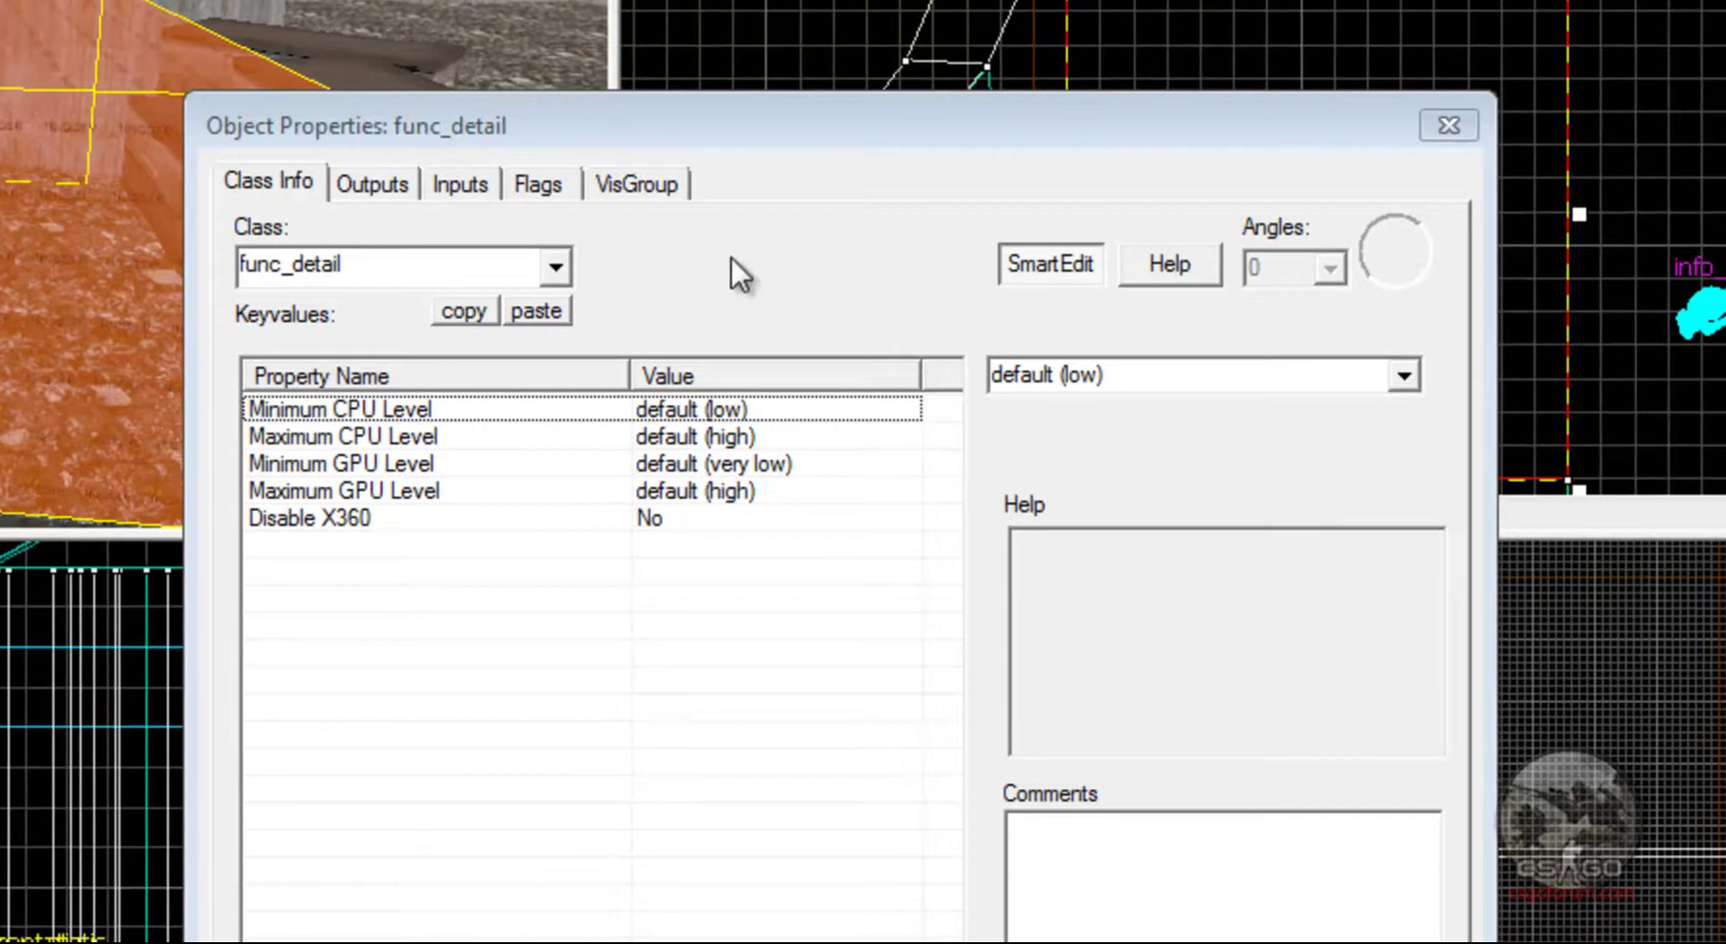
pyautogui.click(548, 263)
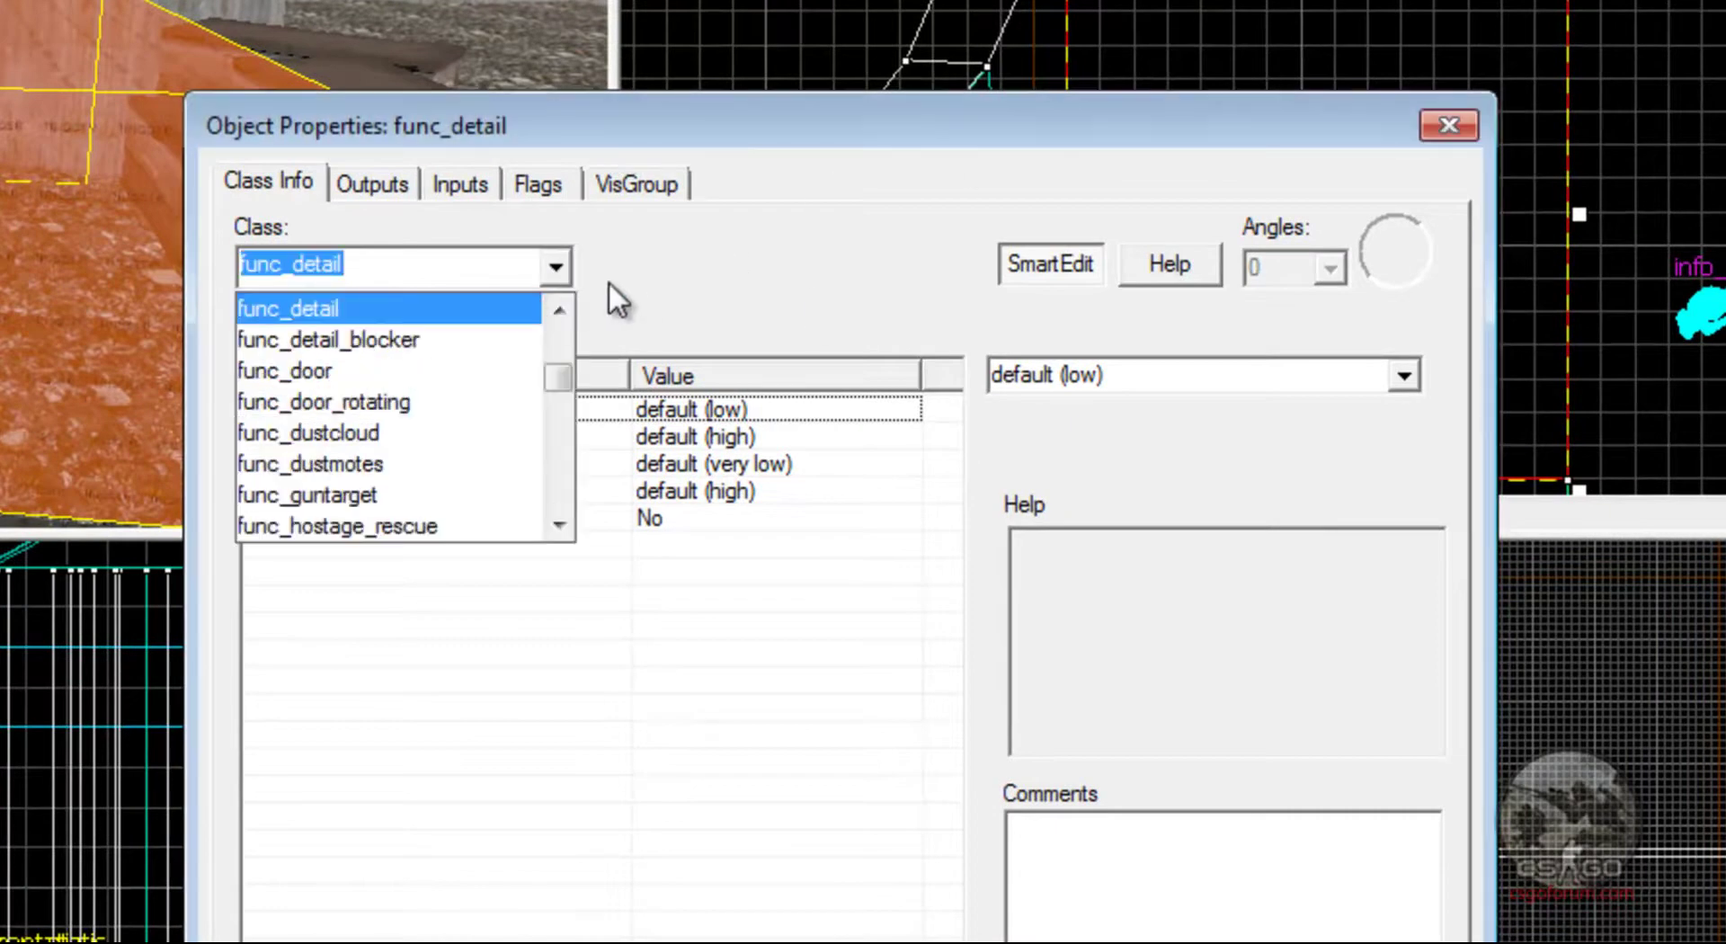
pyautogui.moveTo(563, 376)
pyautogui.mouseDown()
pyautogui.moveTo(564, 328)
pyautogui.moveTo(566, 388)
pyautogui.mouseUp()
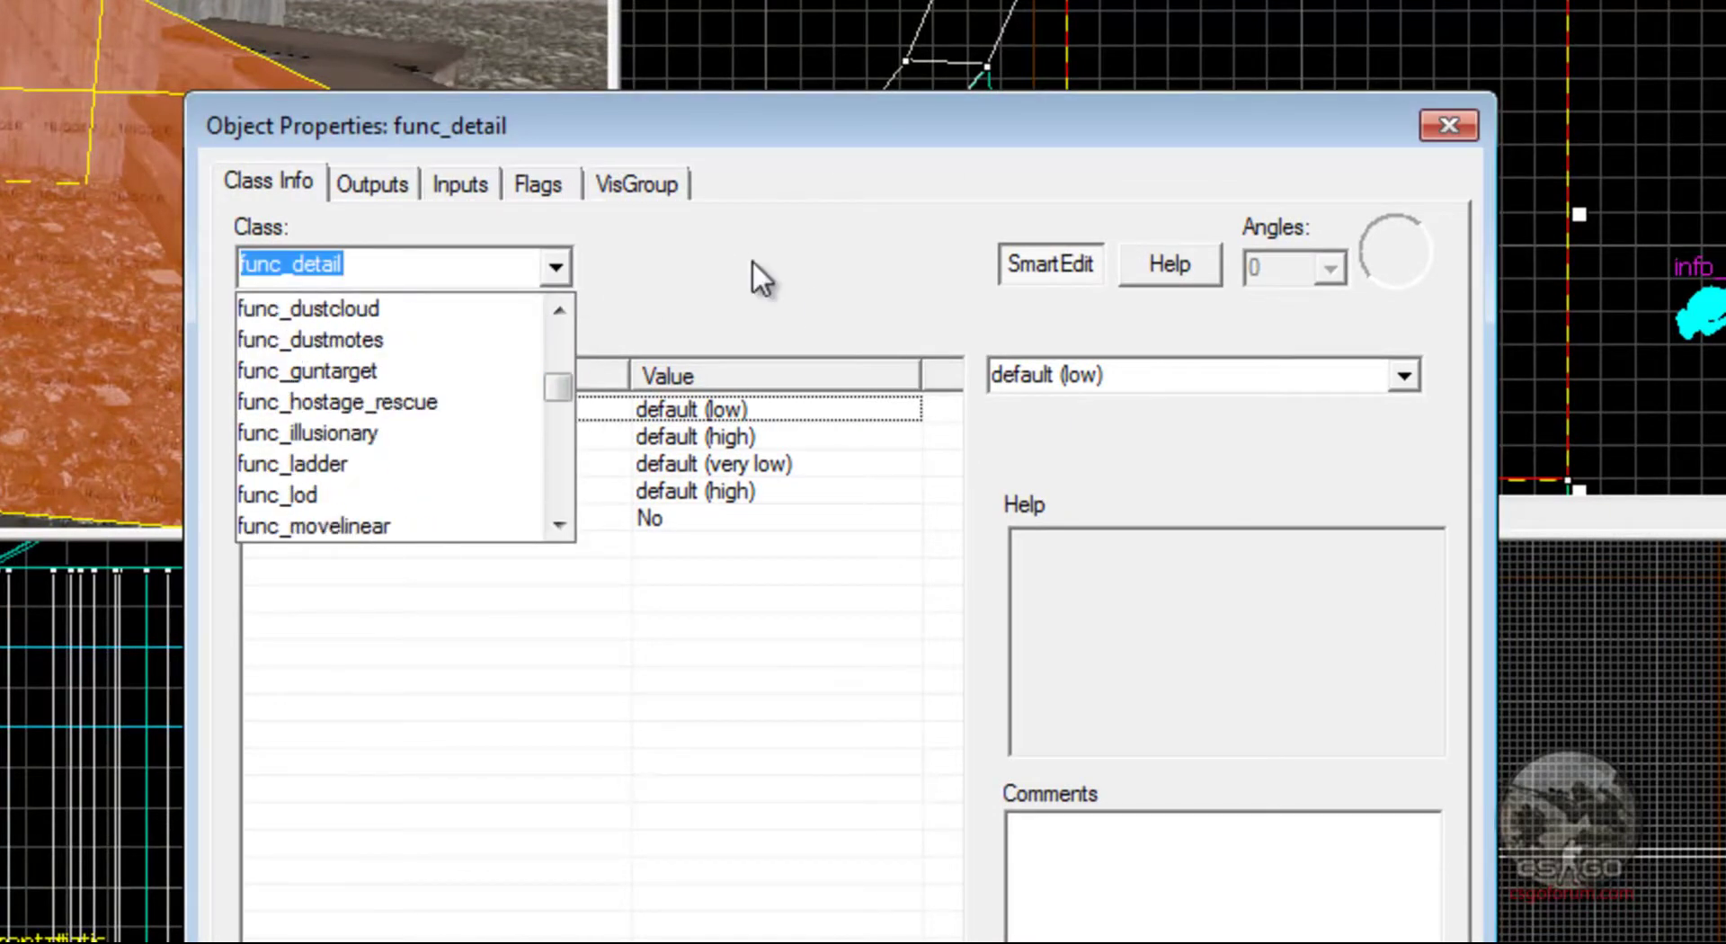
pyautogui.scroll(1, 663, 260)
pyautogui.click(706, 254)
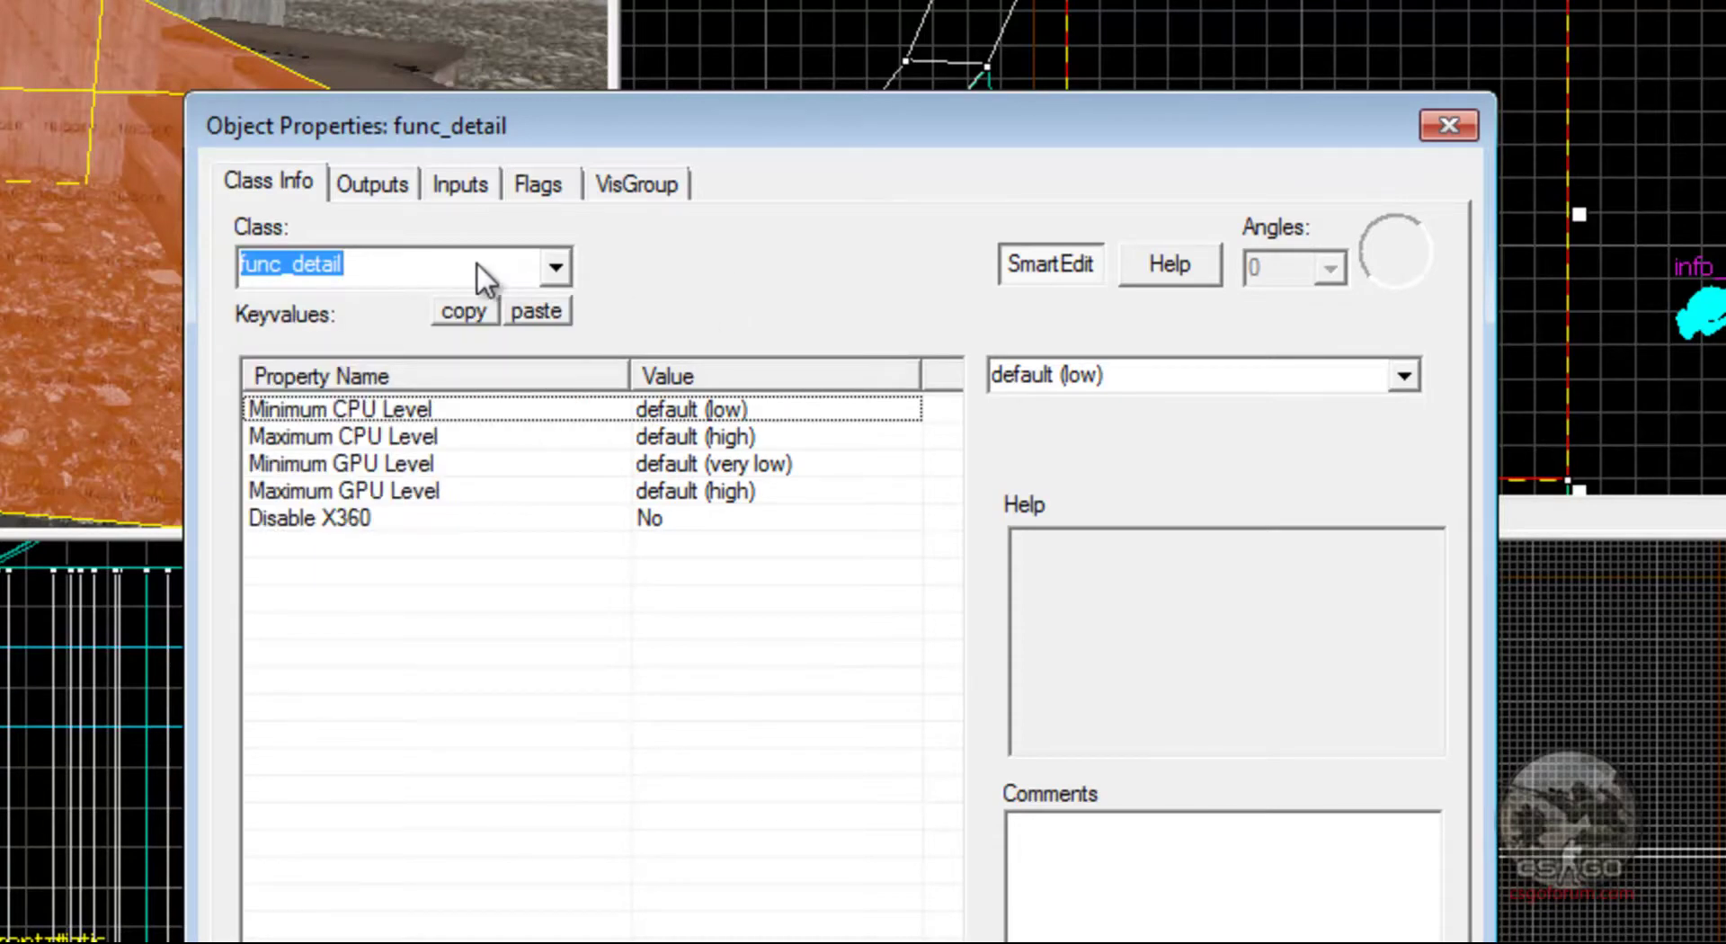
pyautogui.write('func')
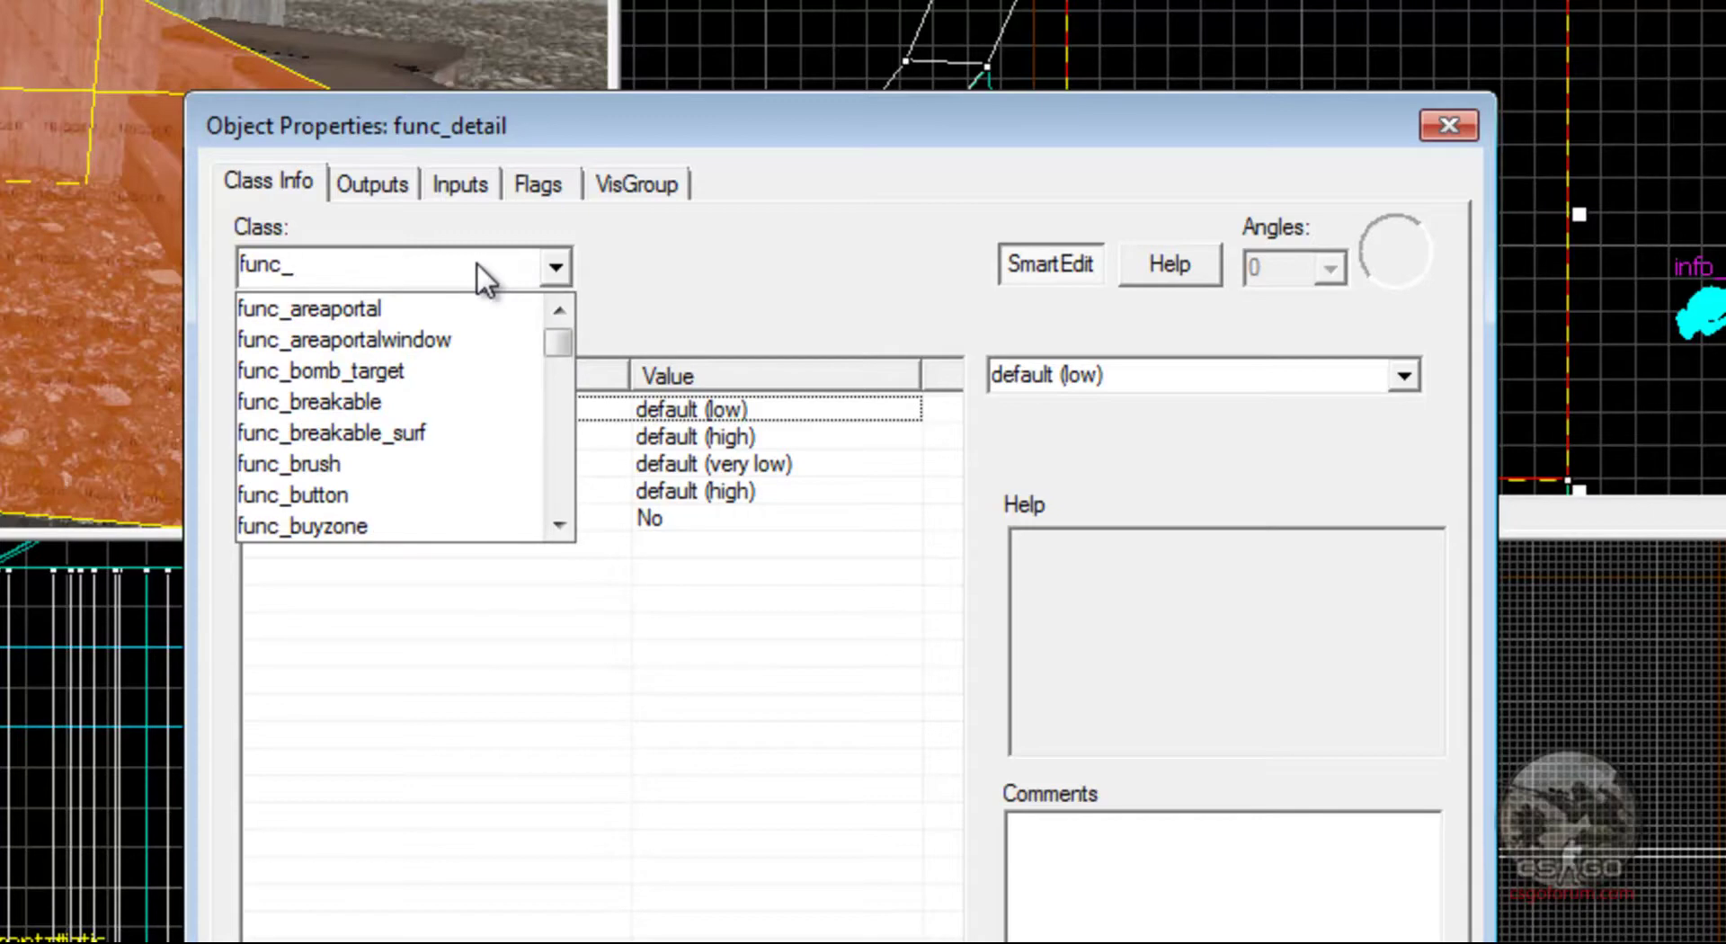
pyautogui.write('_buyzone')
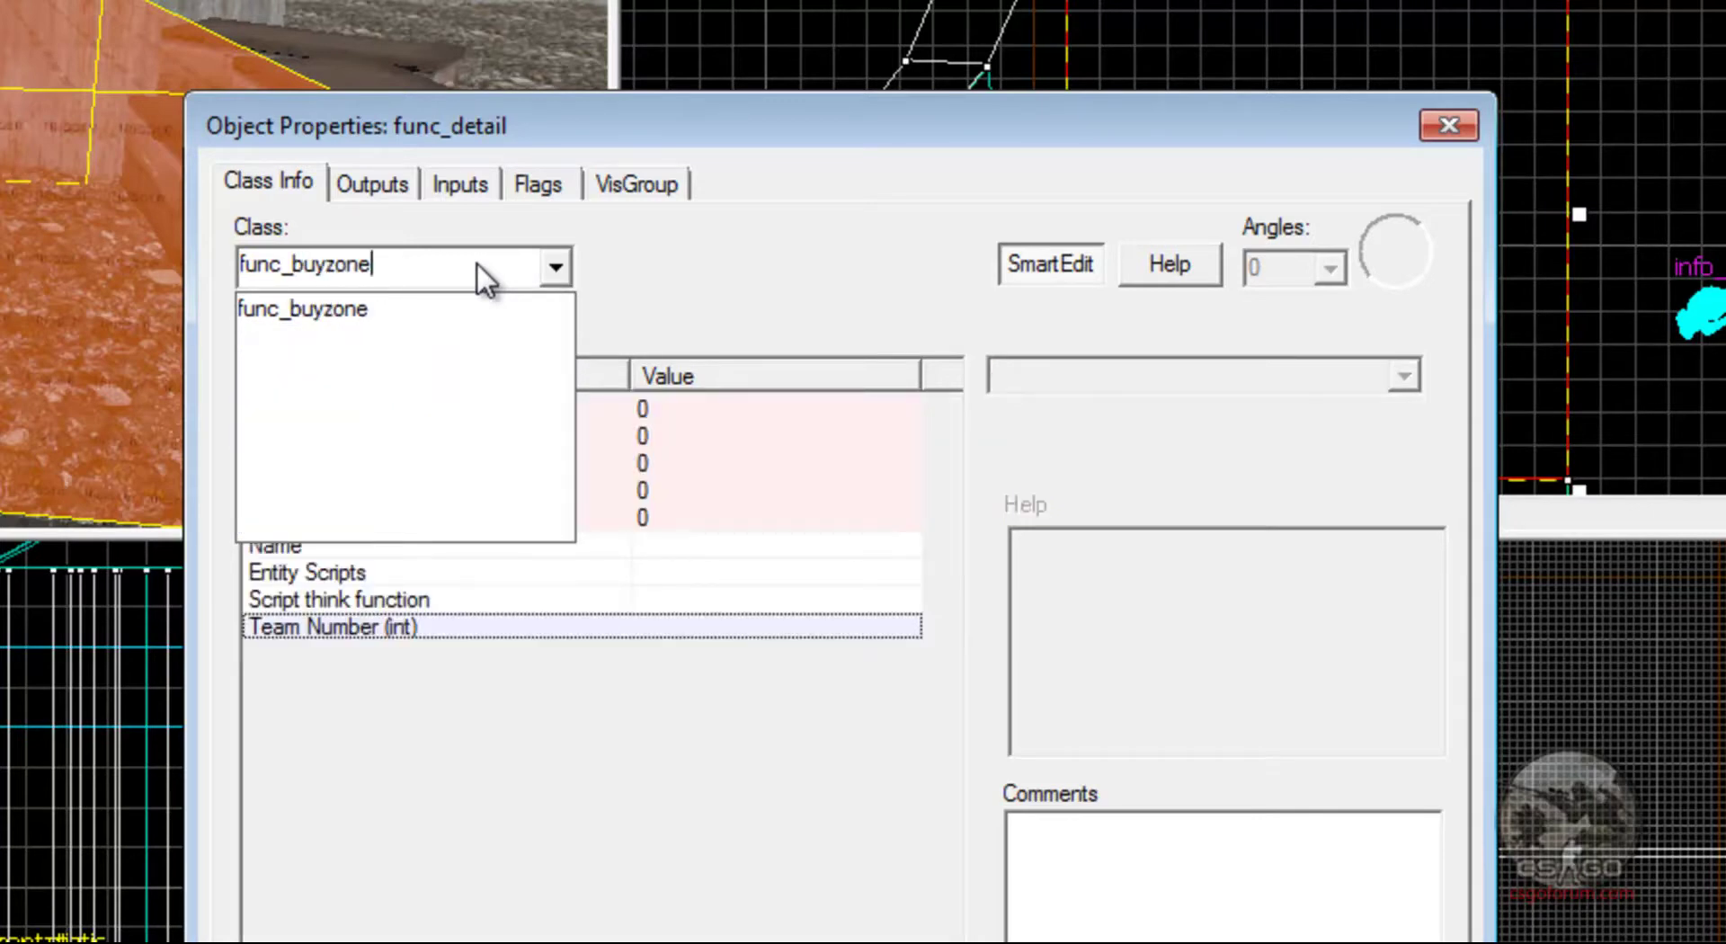
pyautogui.click(440, 308)
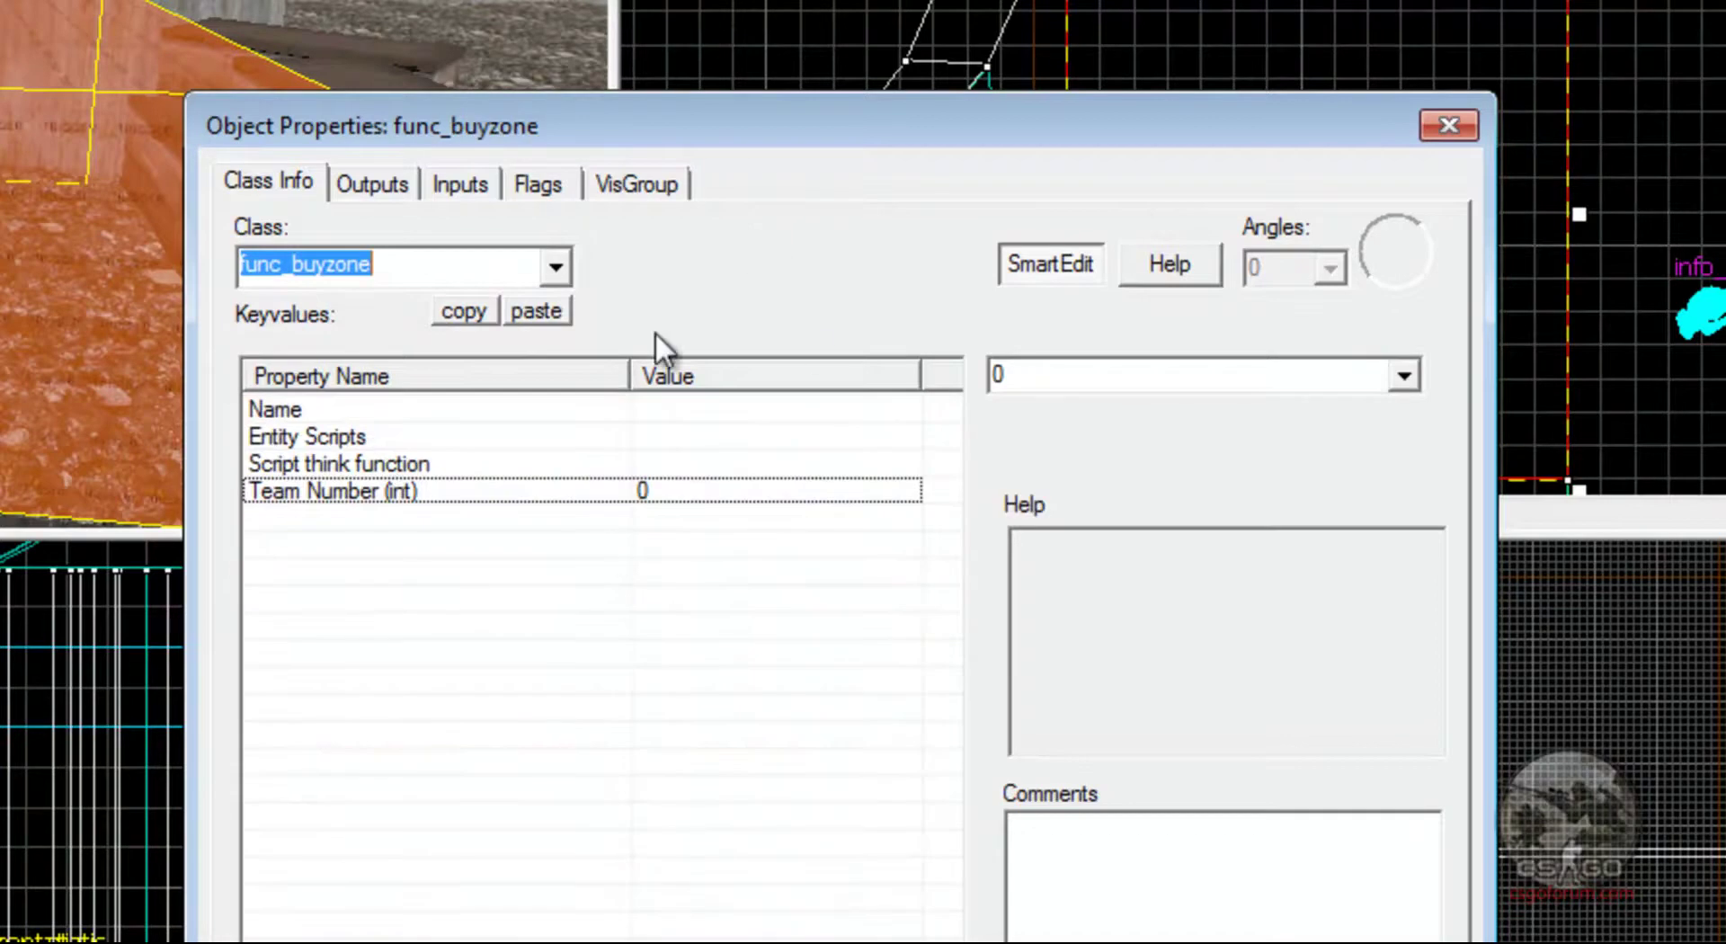
# Name the buy zone entity ct_buyzone.
pyautogui.click(457, 408)
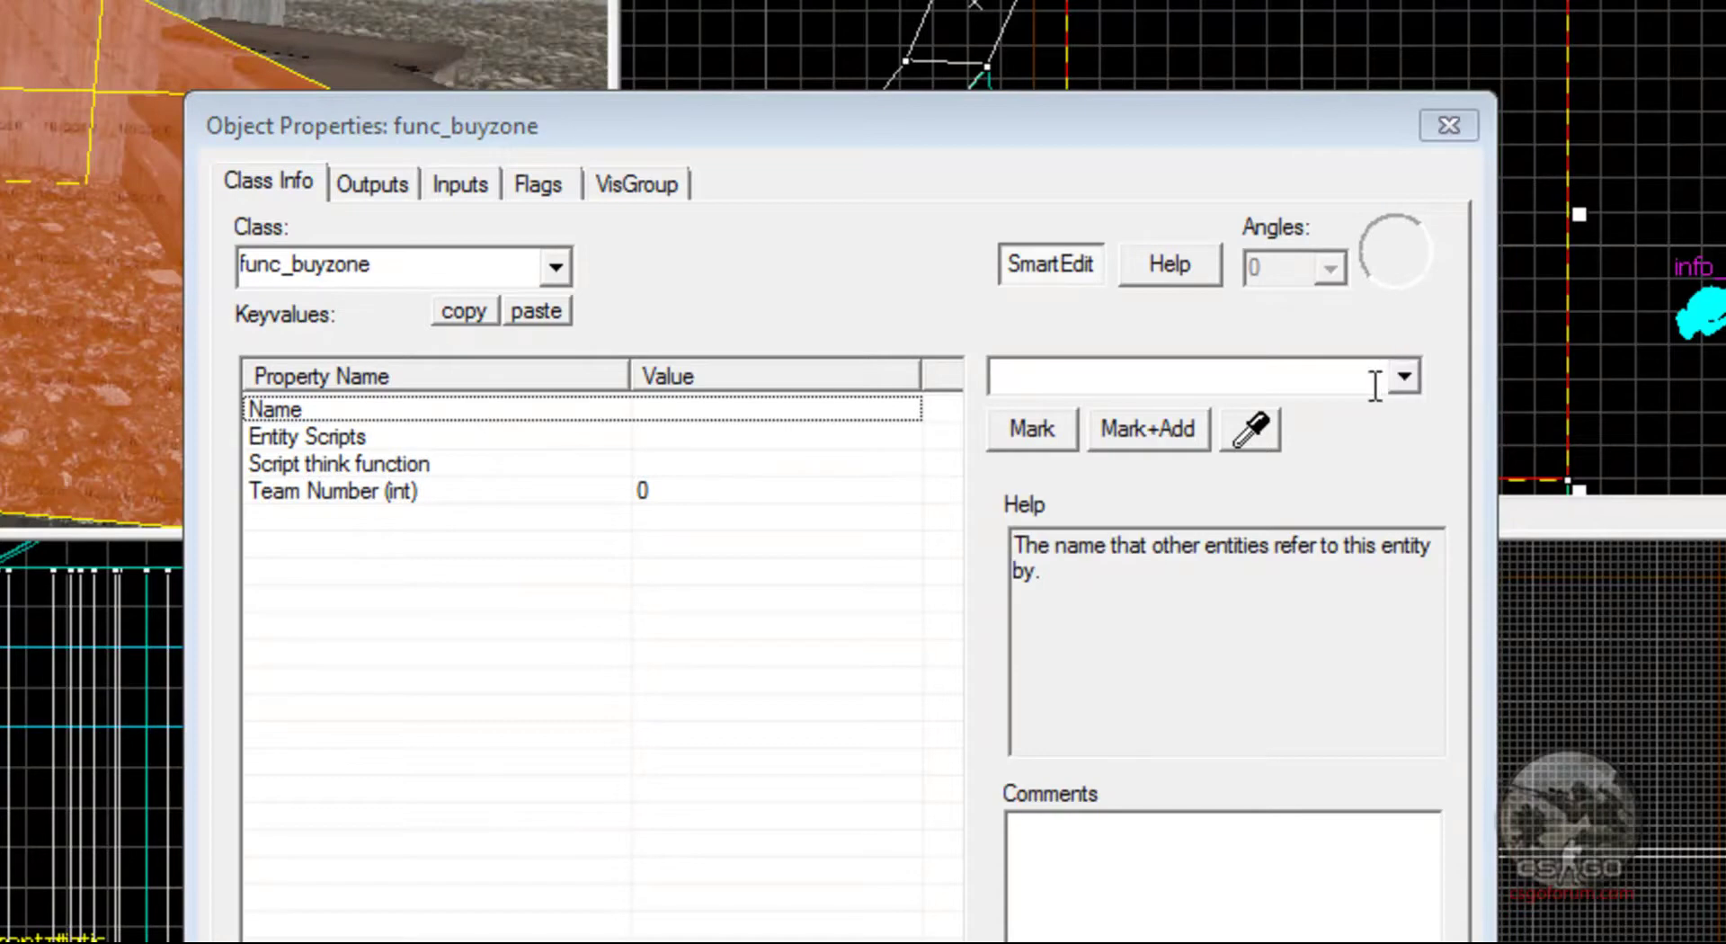
pyautogui.click(692, 407)
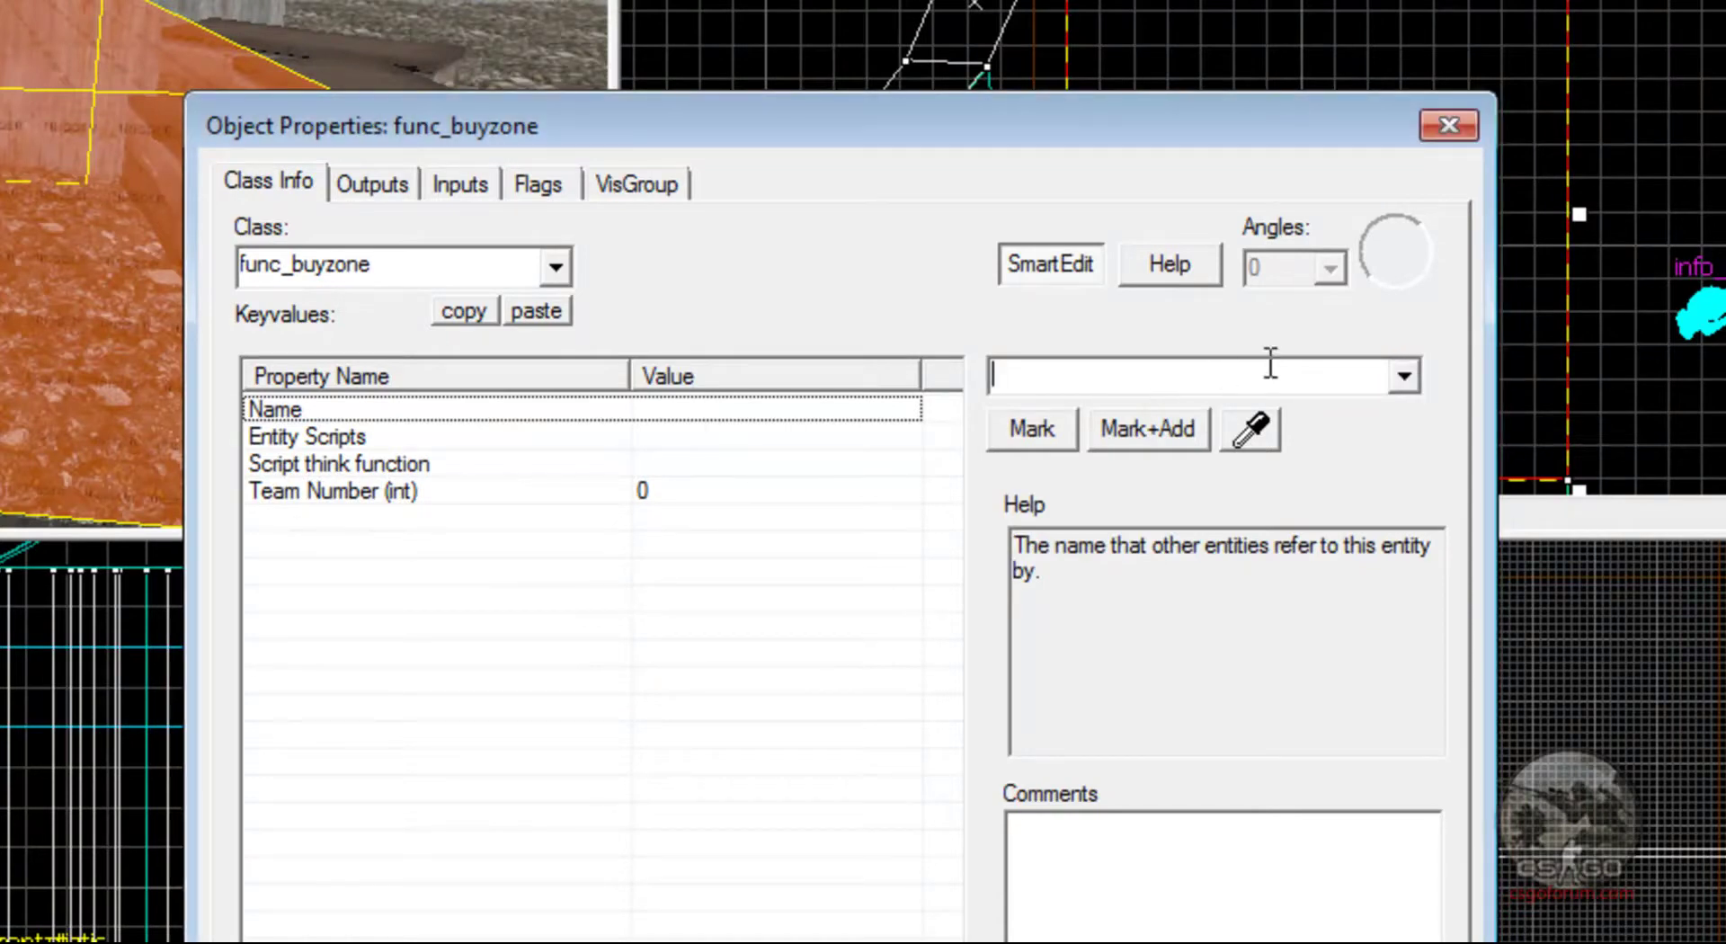
pyautogui.click(1415, 381)
pyautogui.write('c')
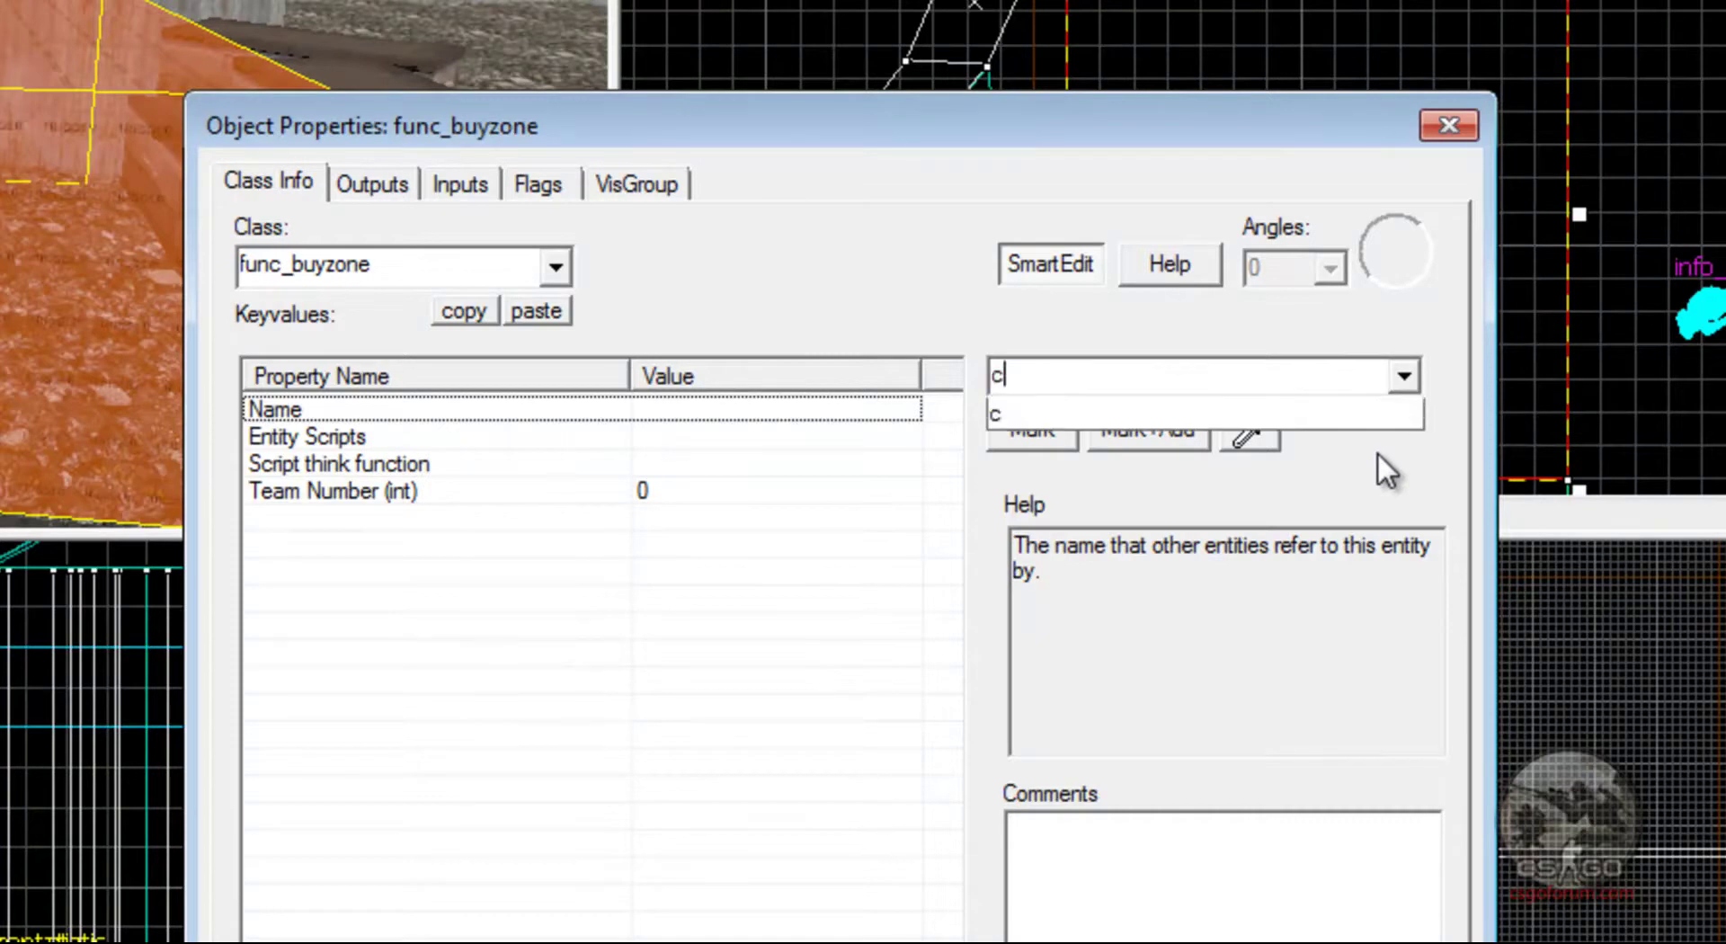
pyautogui.write('t_spawn')
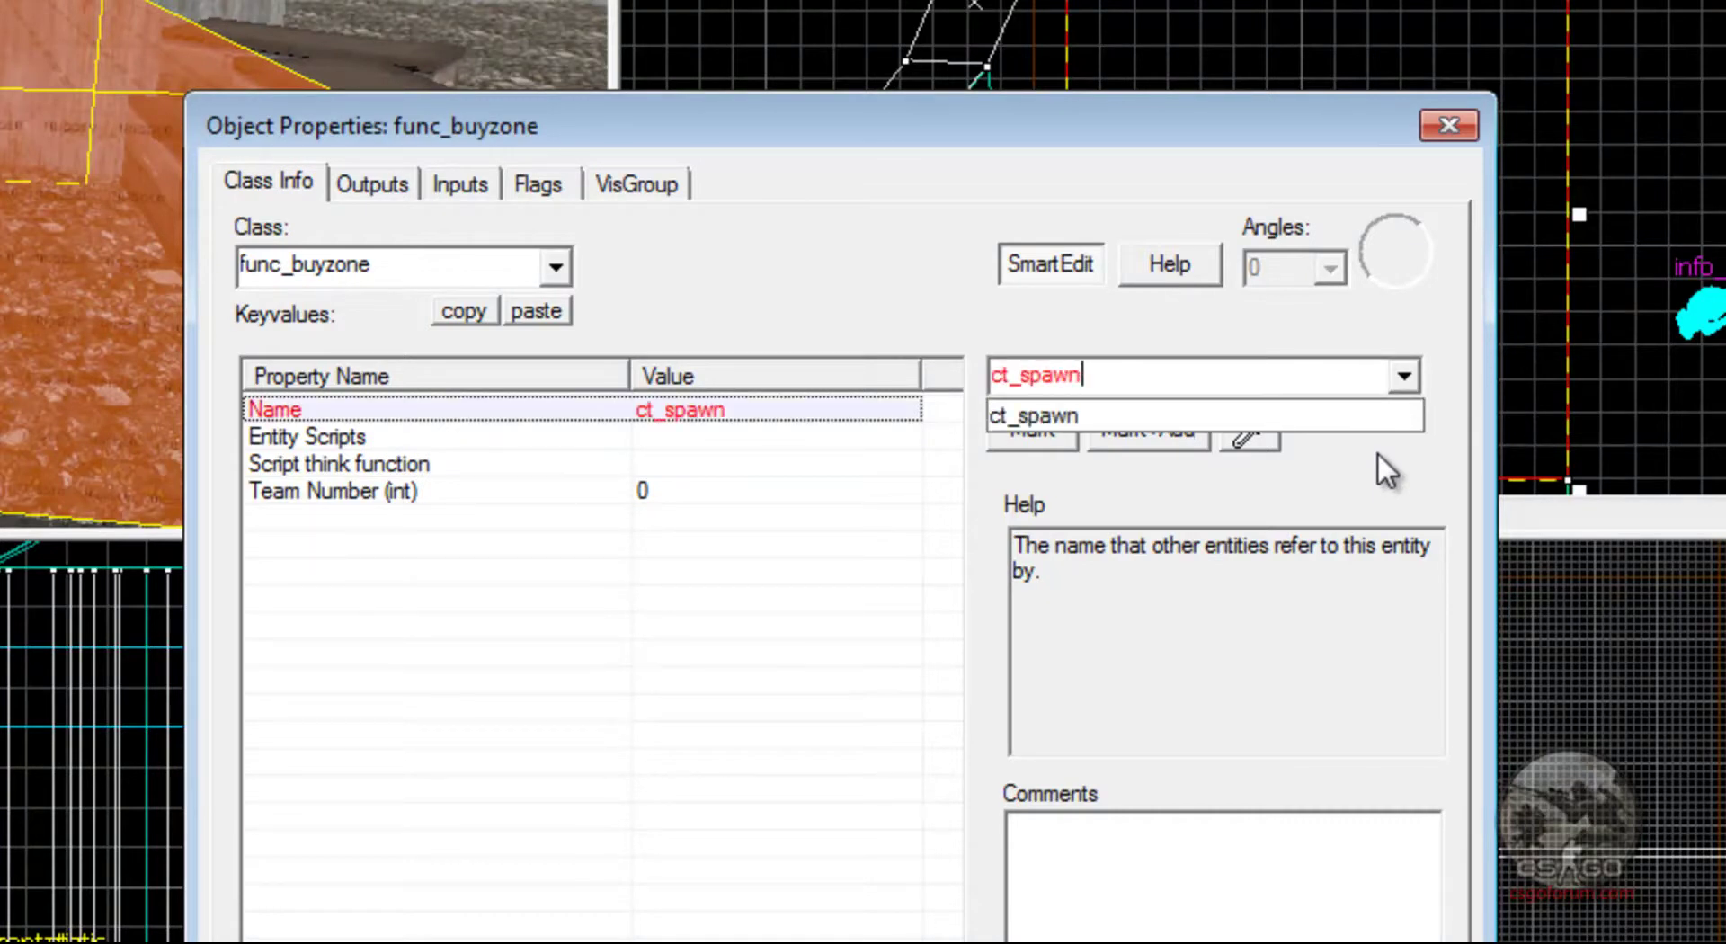
pyautogui.click(1200, 384)
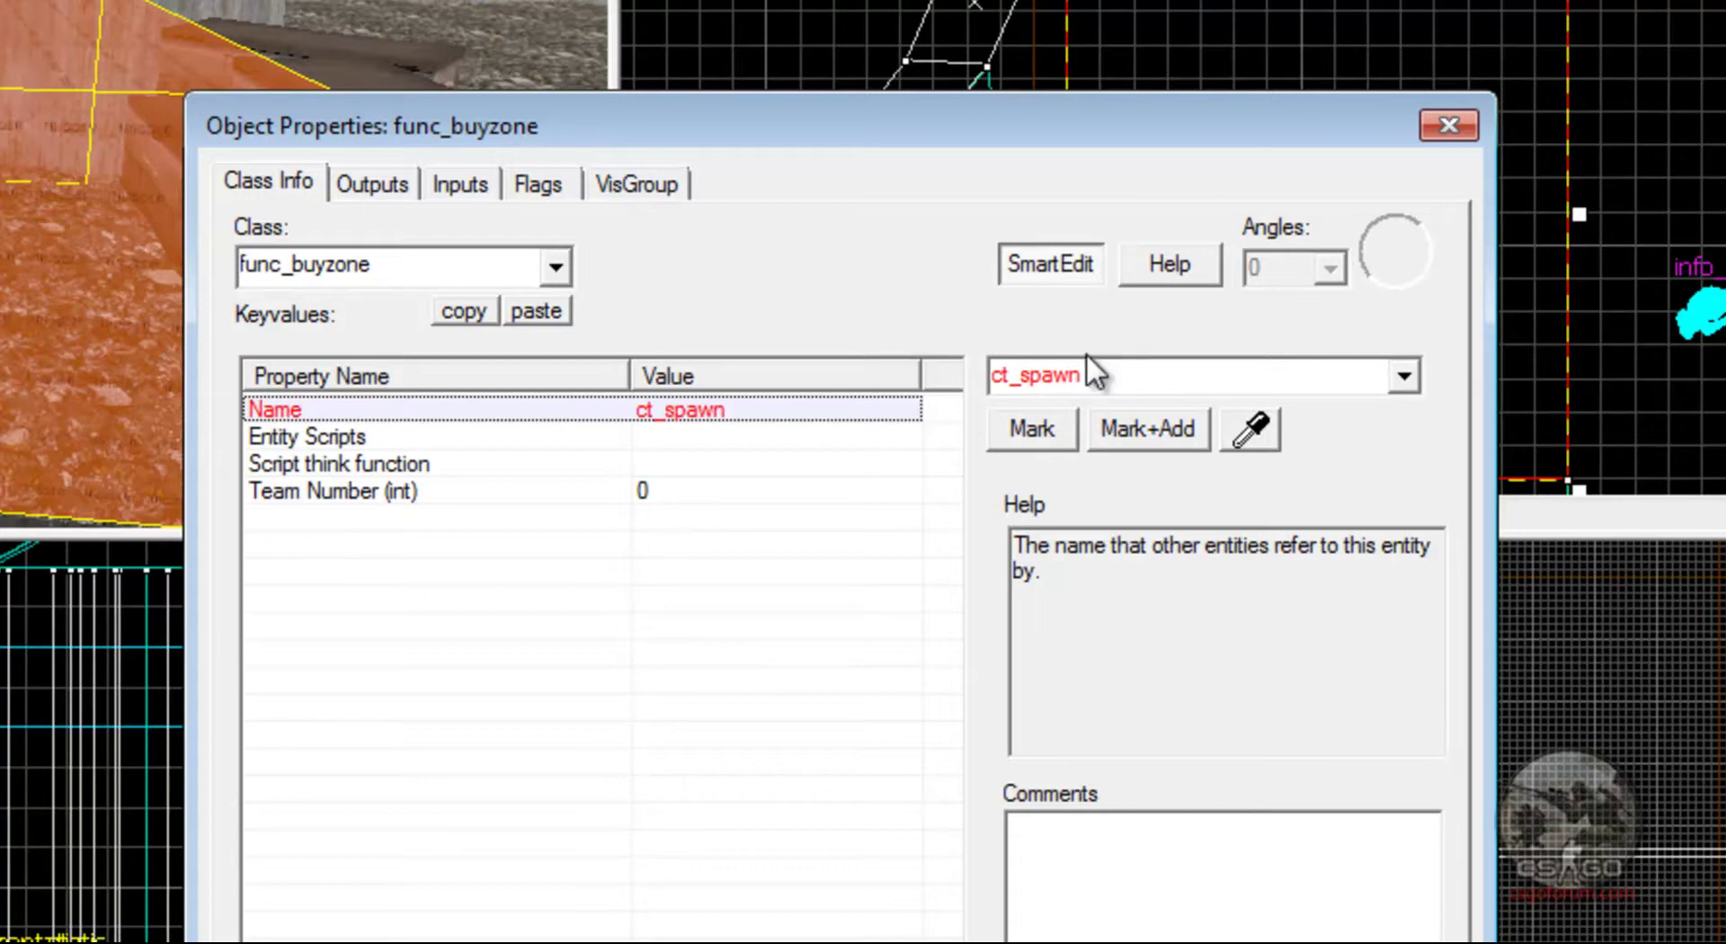
pyautogui.write('buyzone')
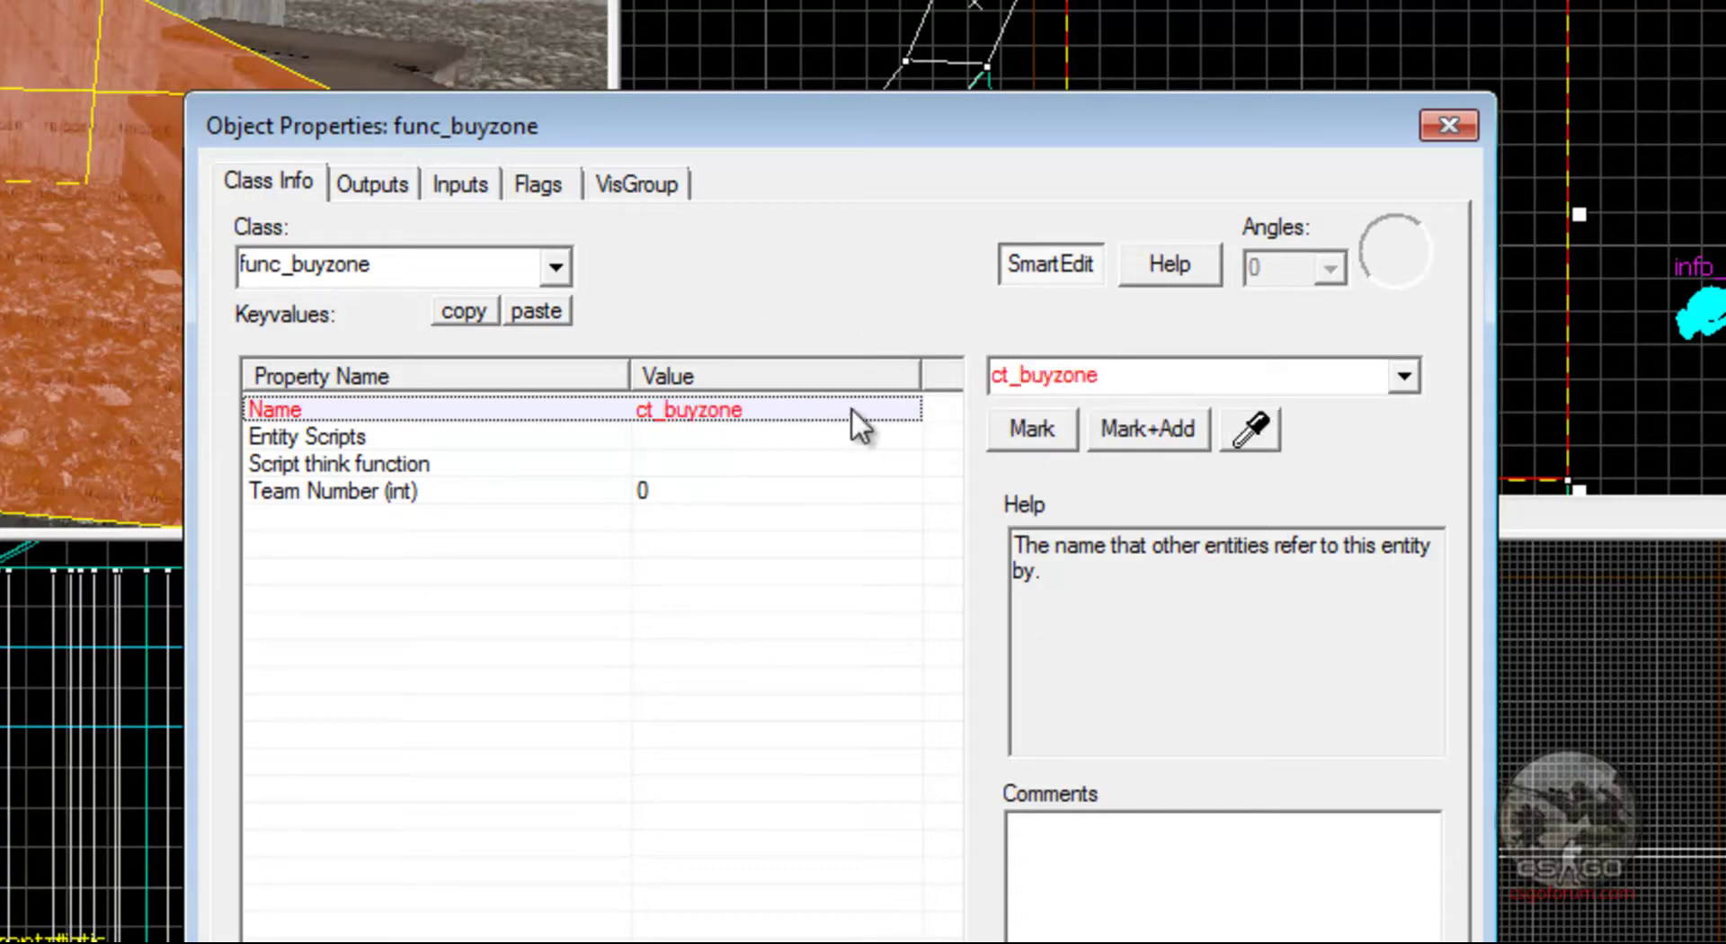
# Set the buy zone's Team Number to Counter-Terrorist, apply the properties and close them.
pyautogui.click(506, 493)
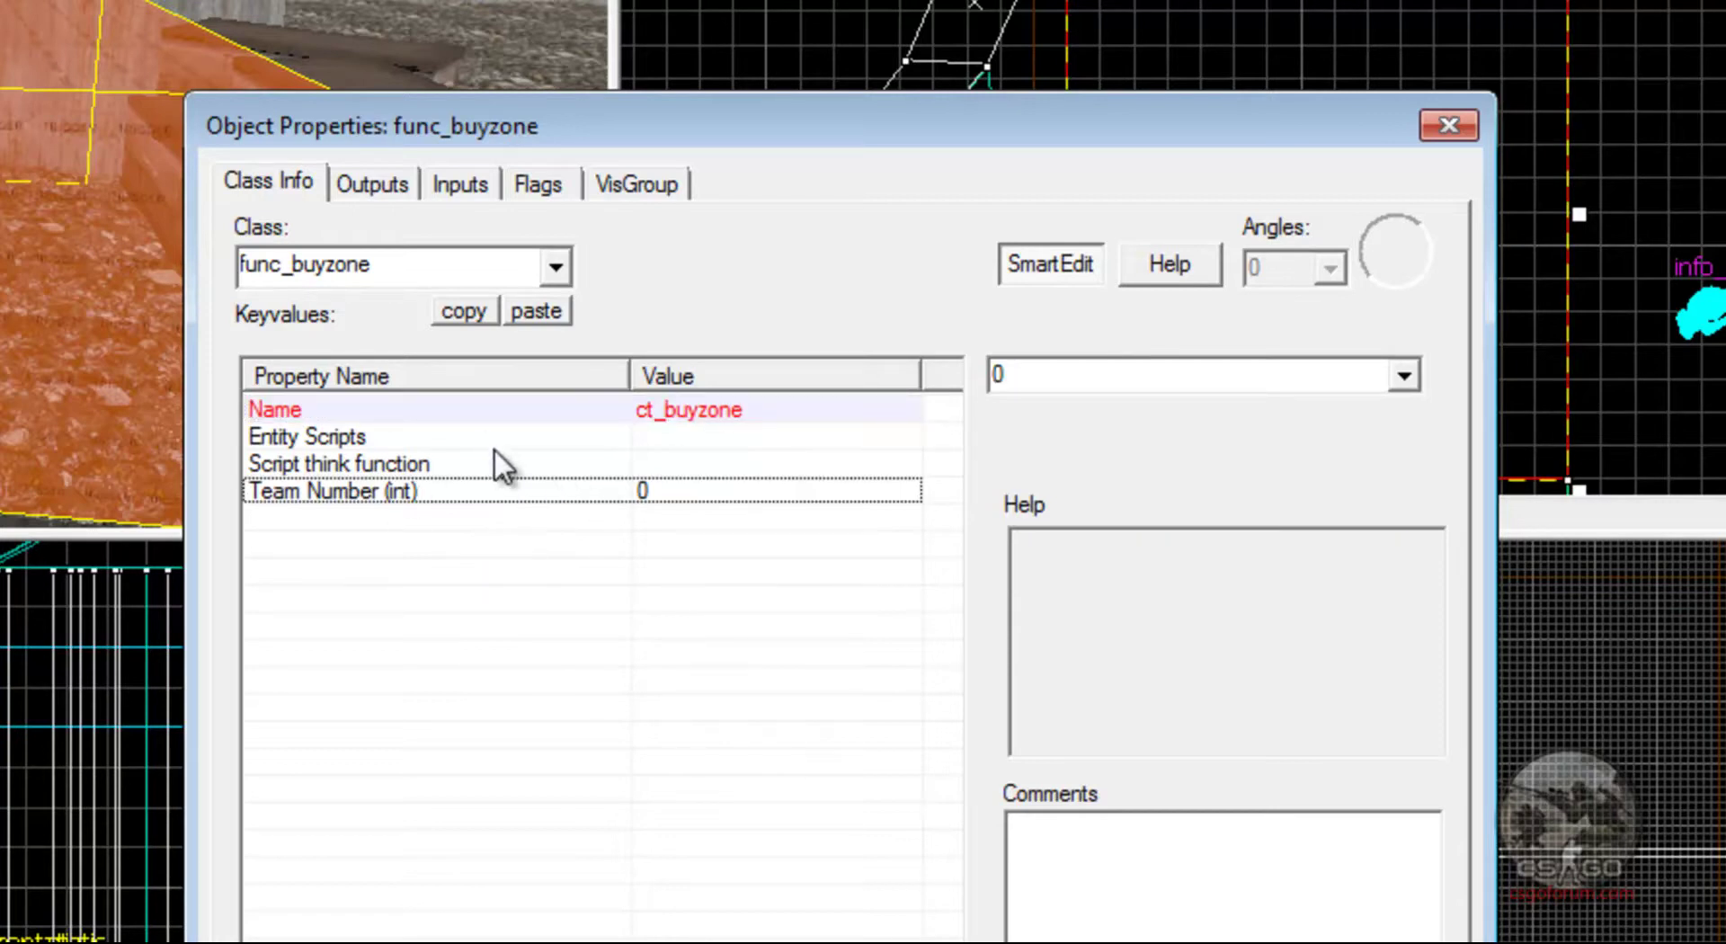
pyautogui.click(1416, 377)
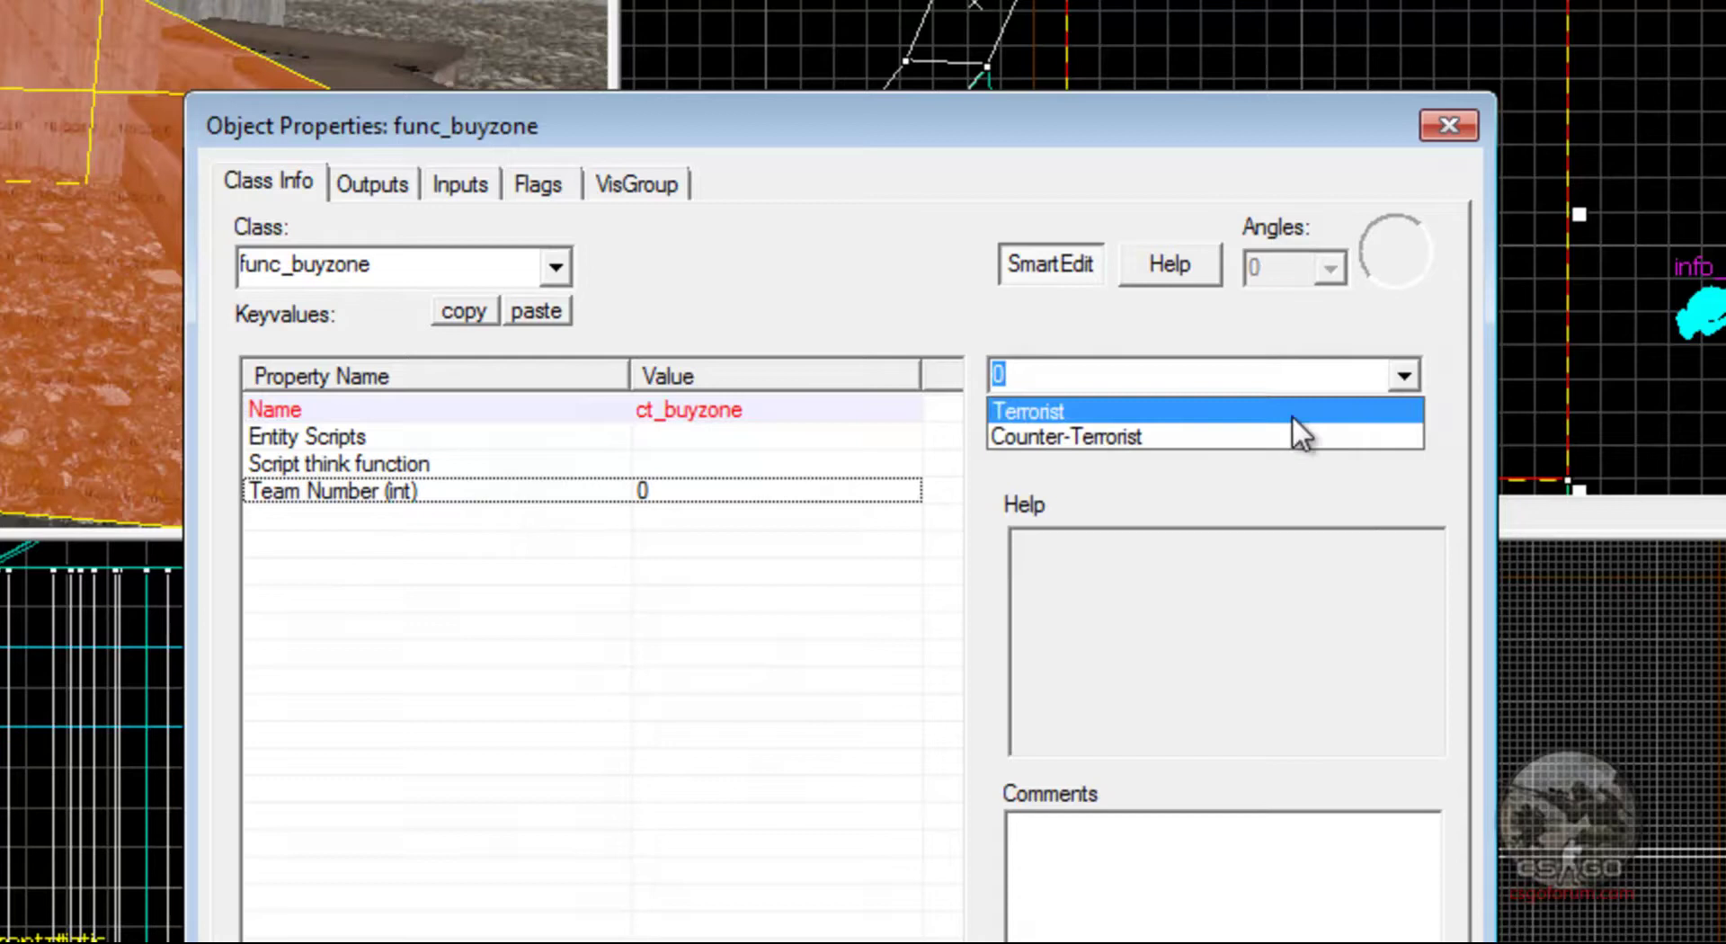
pyautogui.click(1169, 440)
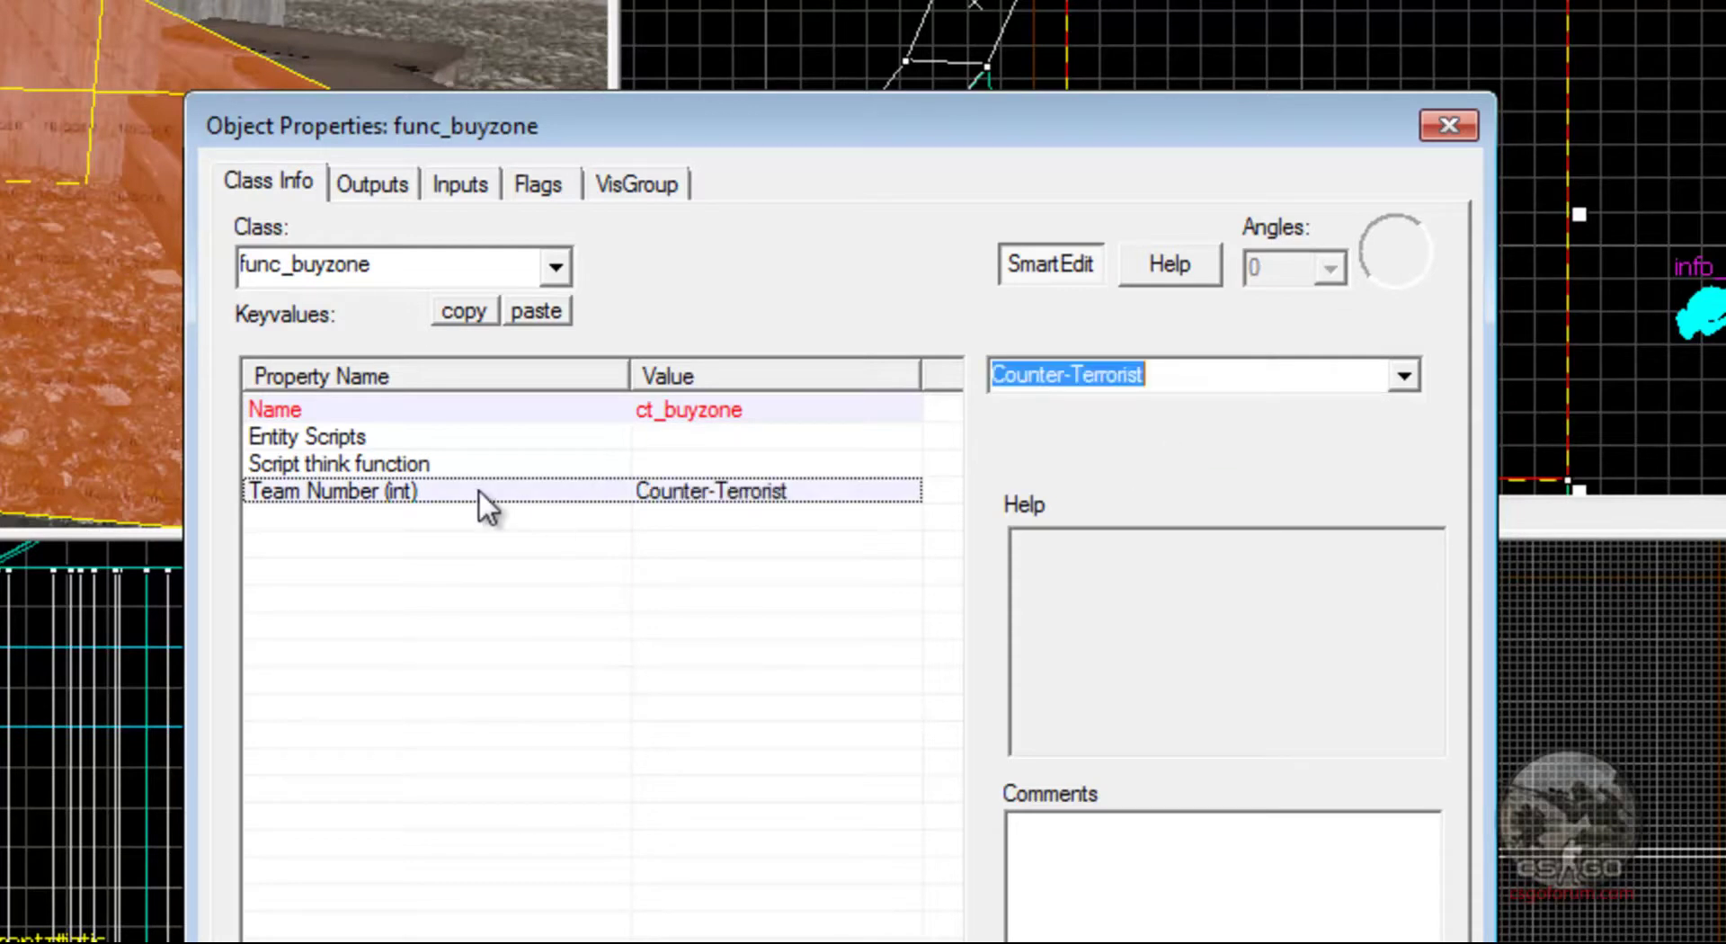
pyautogui.click(378, 462)
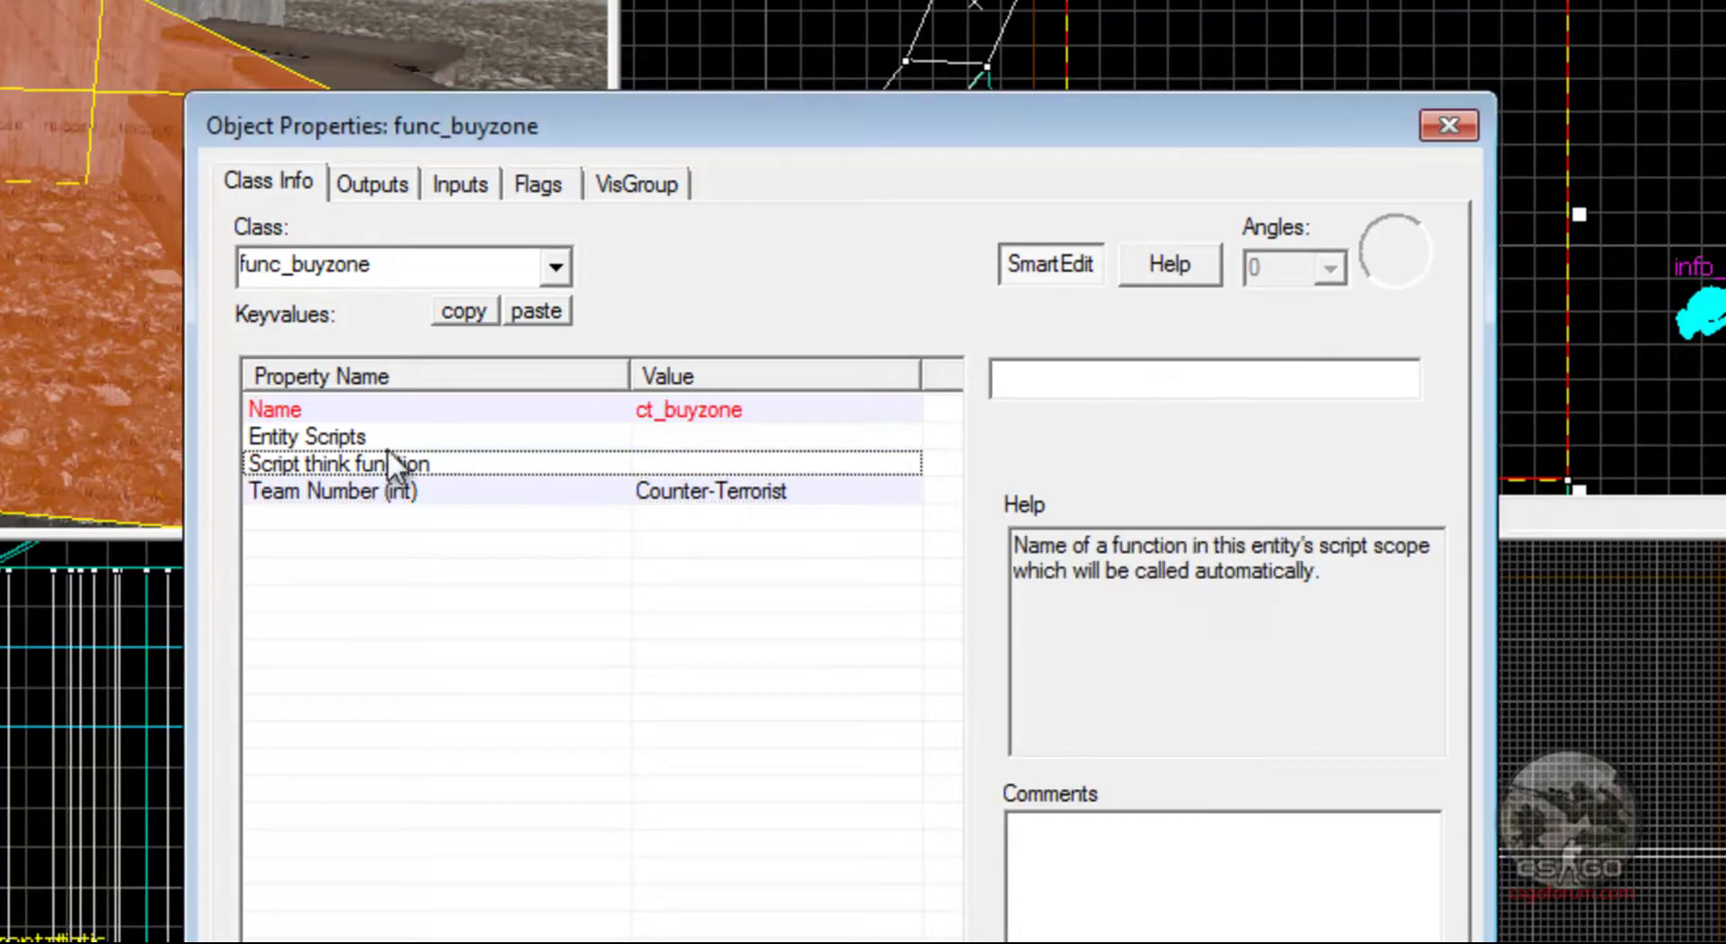
pyautogui.click(428, 412)
pyautogui.press('Return')
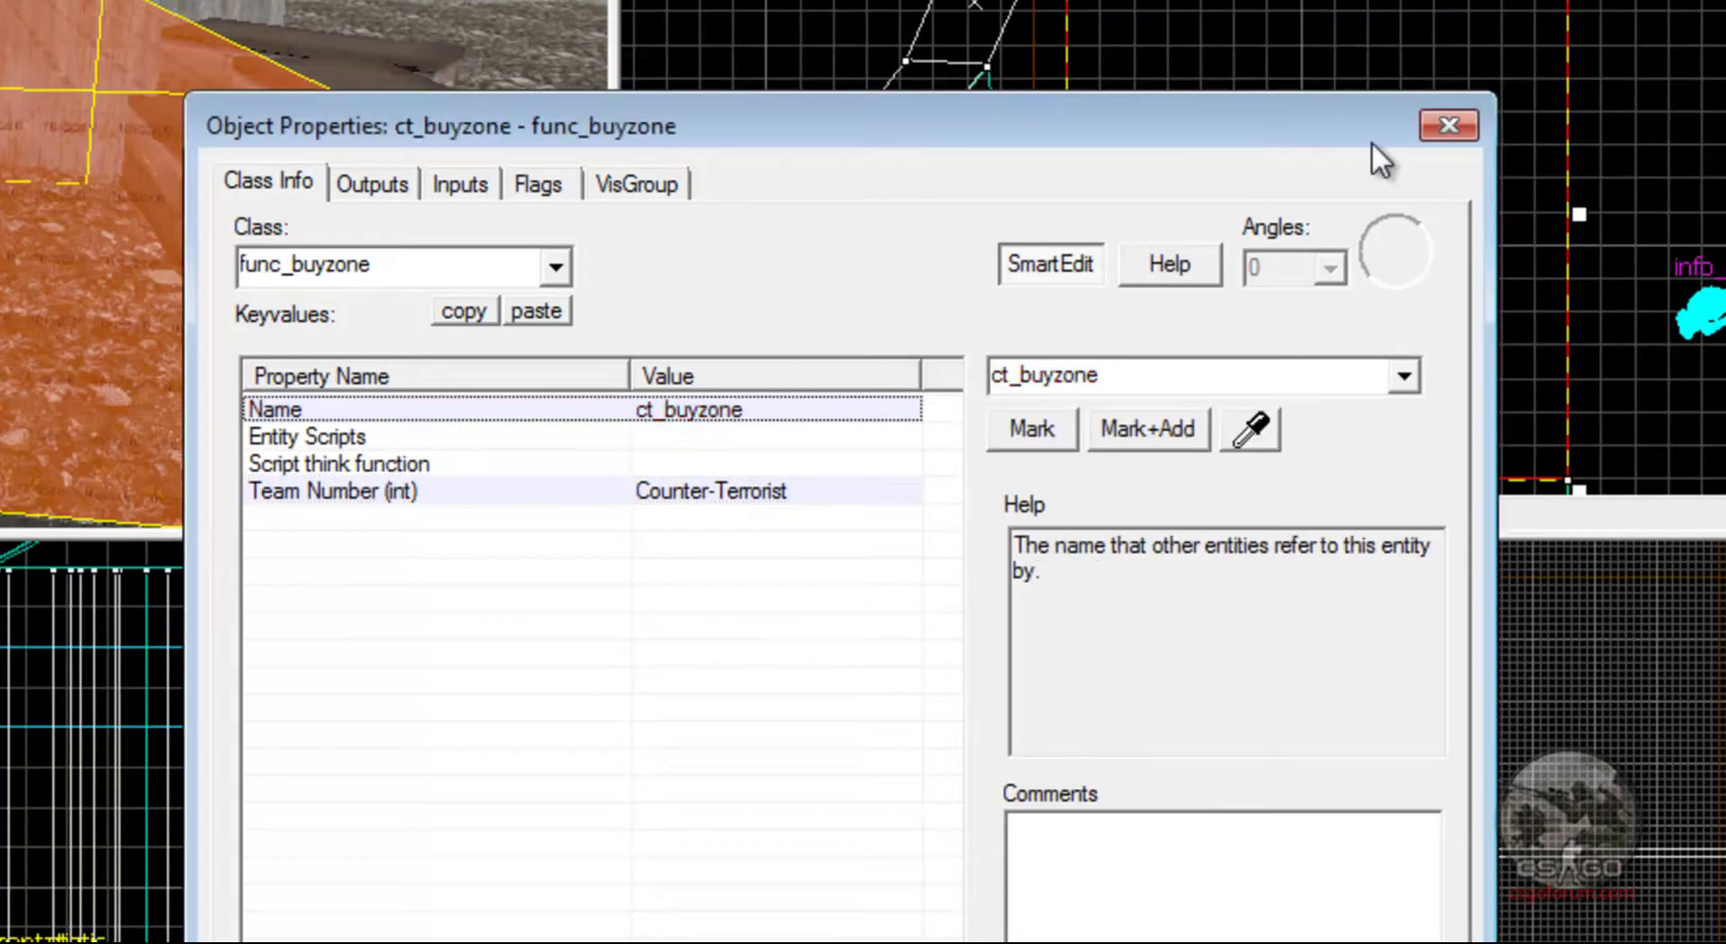
pyautogui.click(1473, 126)
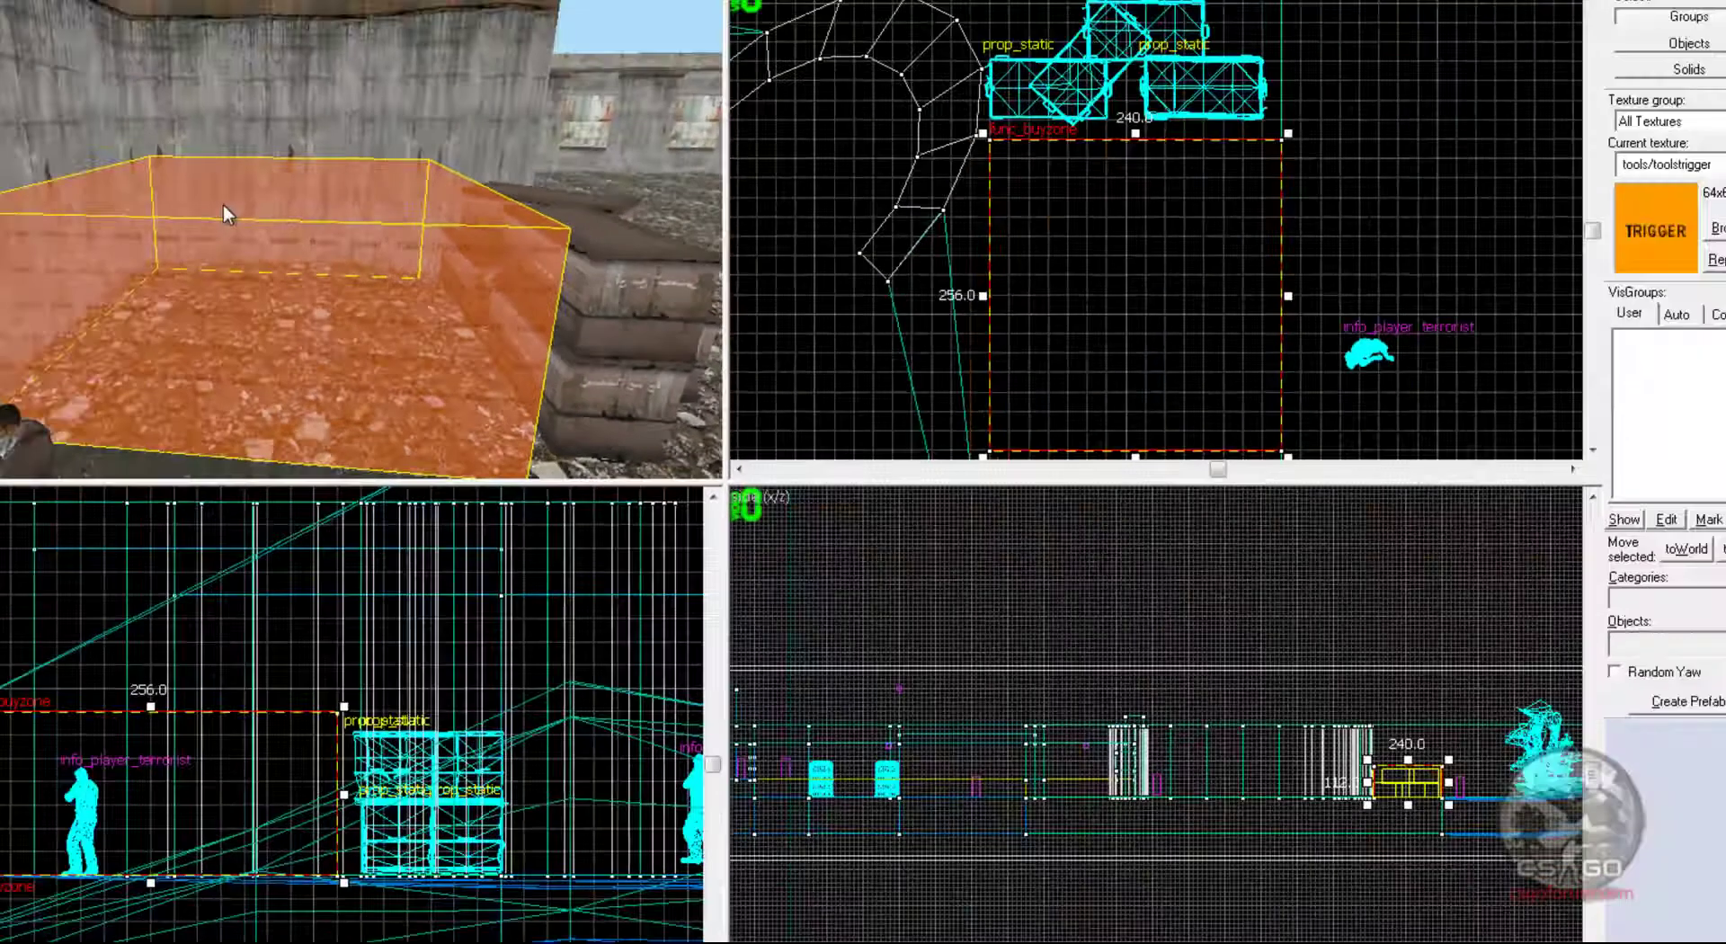
# Examine the buy zone volume in the 3D view against the player model and the surrounding walls.
pyautogui.press('w')
pyautogui.press('s')
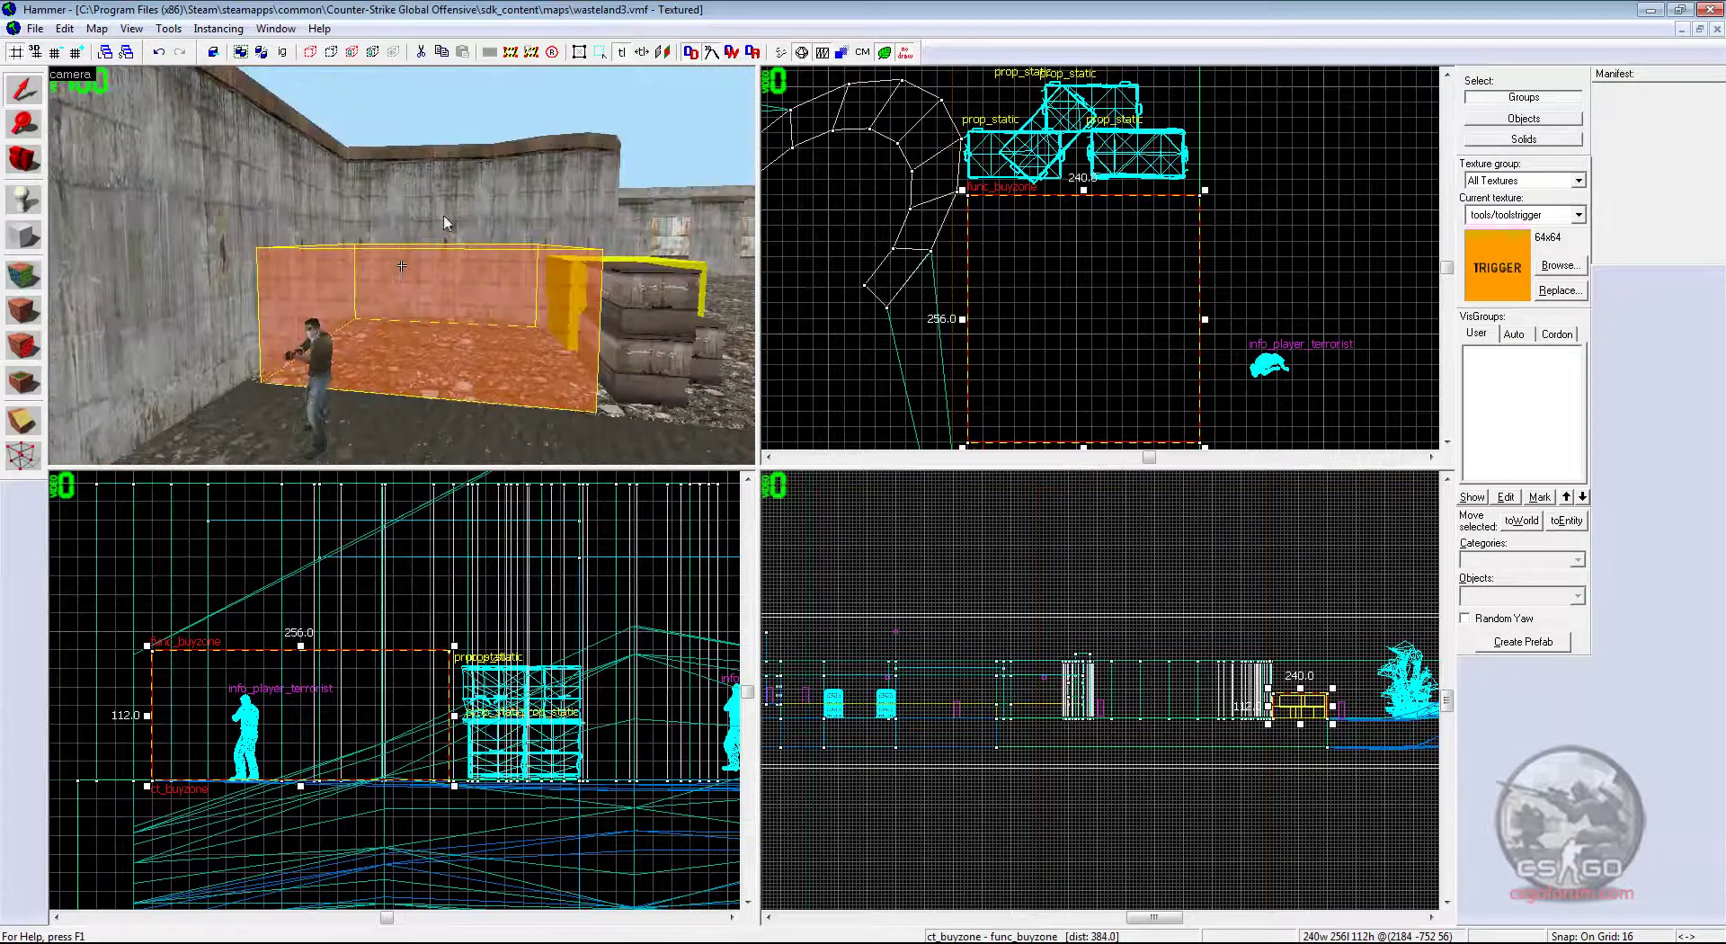
pyautogui.press('z')
pyautogui.press('w')
pyautogui.press('z')
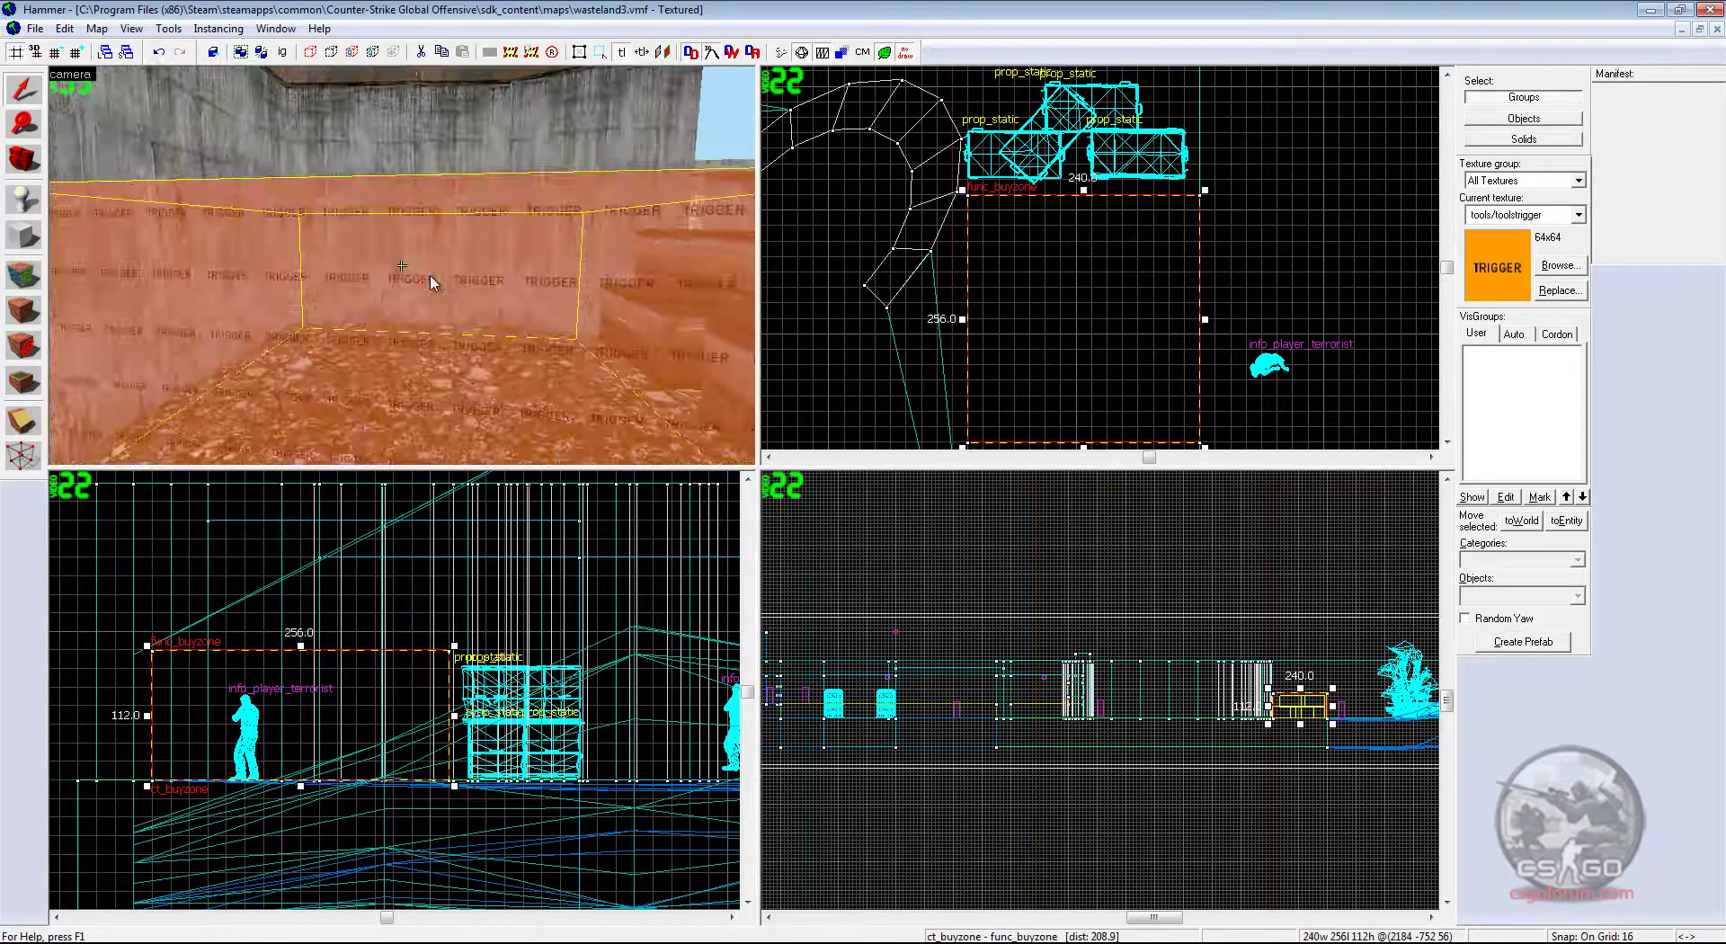
pyautogui.press('z')
pyautogui.press('s')
pyautogui.press('z')
# Change the class of the terrorist player spawn beside the buy zone to info_player_counterterrorist and close its properties.
pyautogui.click(354, 348)
pyautogui.hotkey('alt', 'Return')
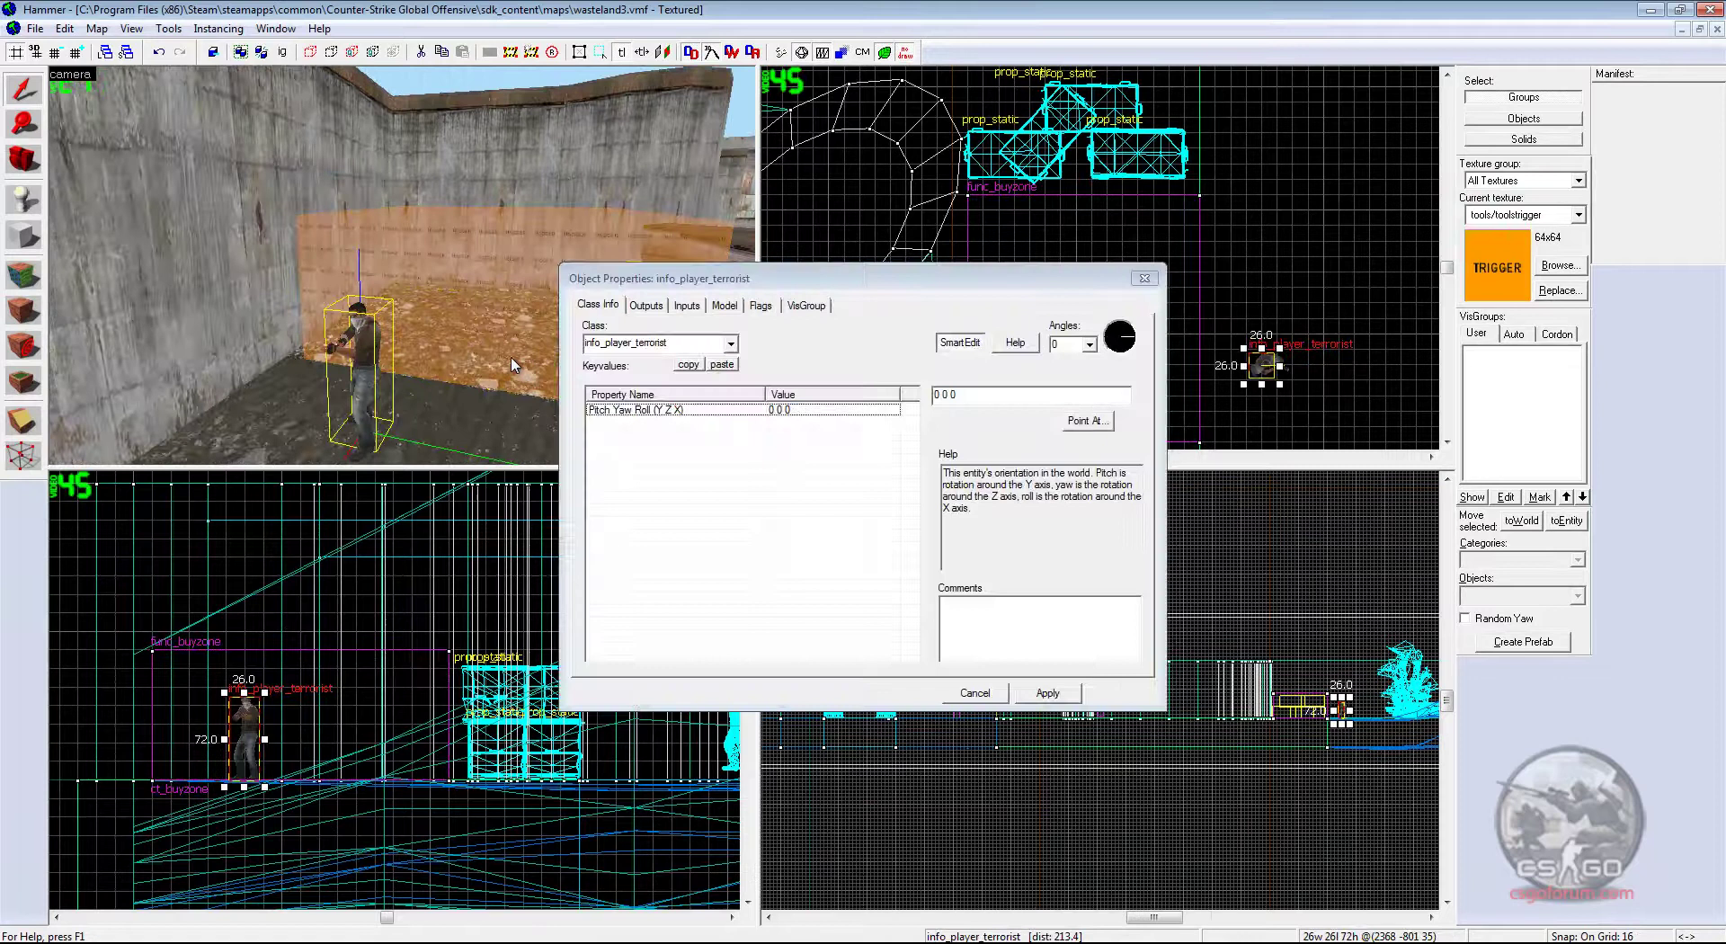
pyautogui.click(731, 345)
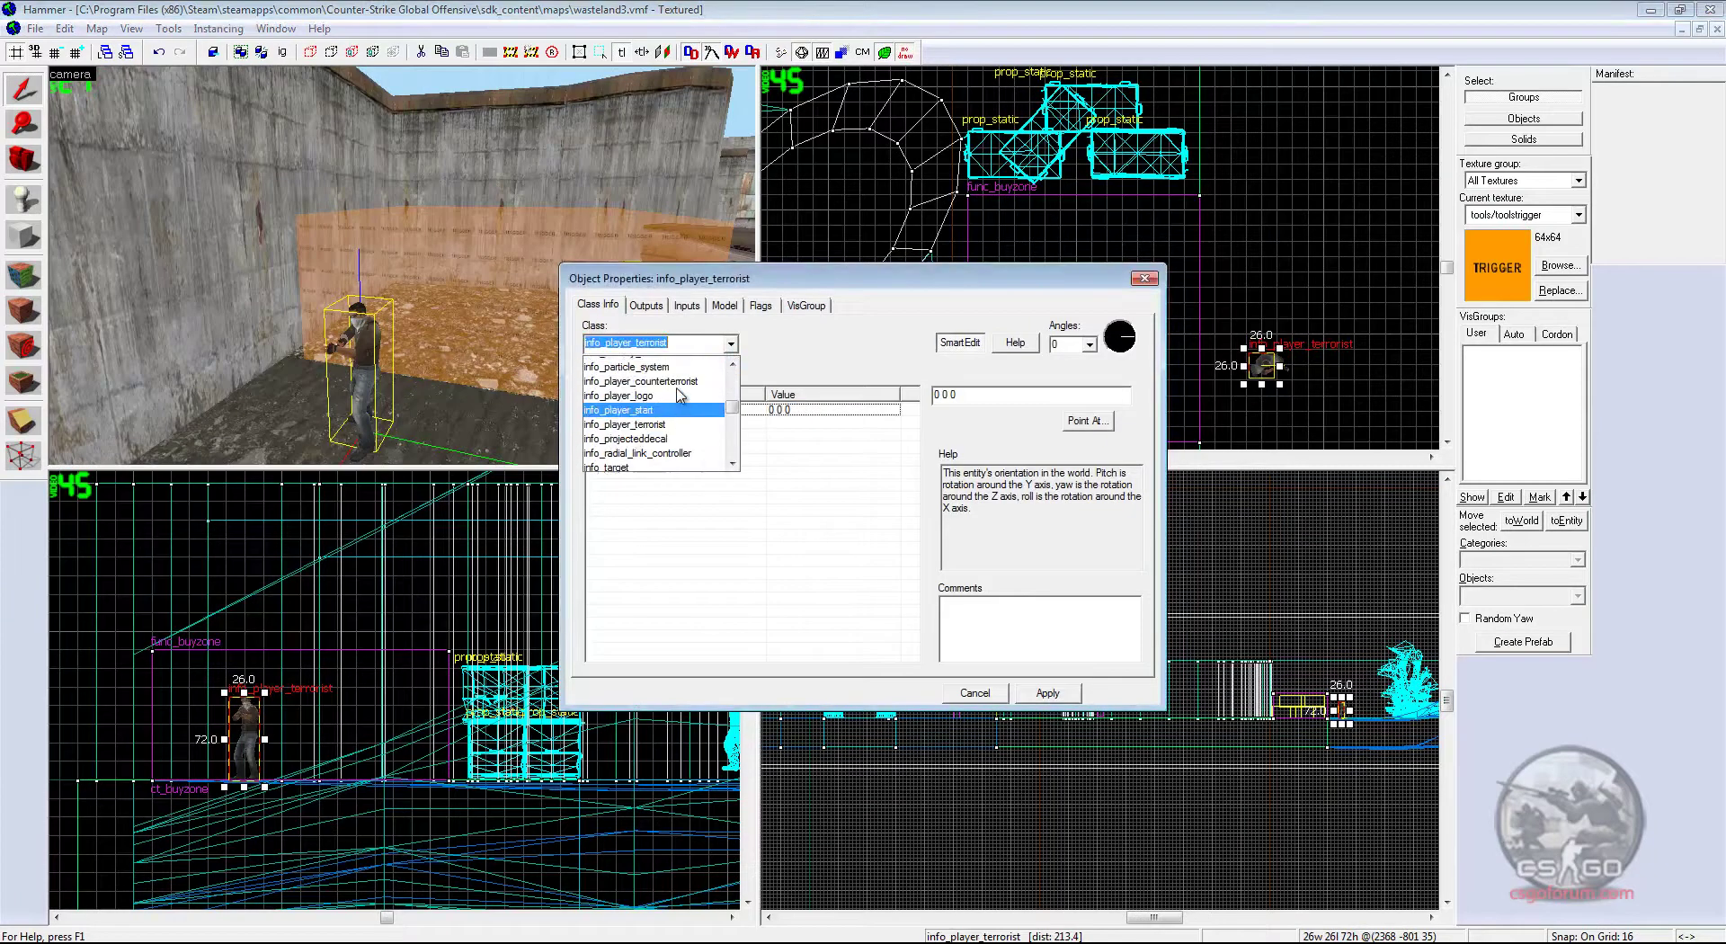
pyautogui.click(672, 407)
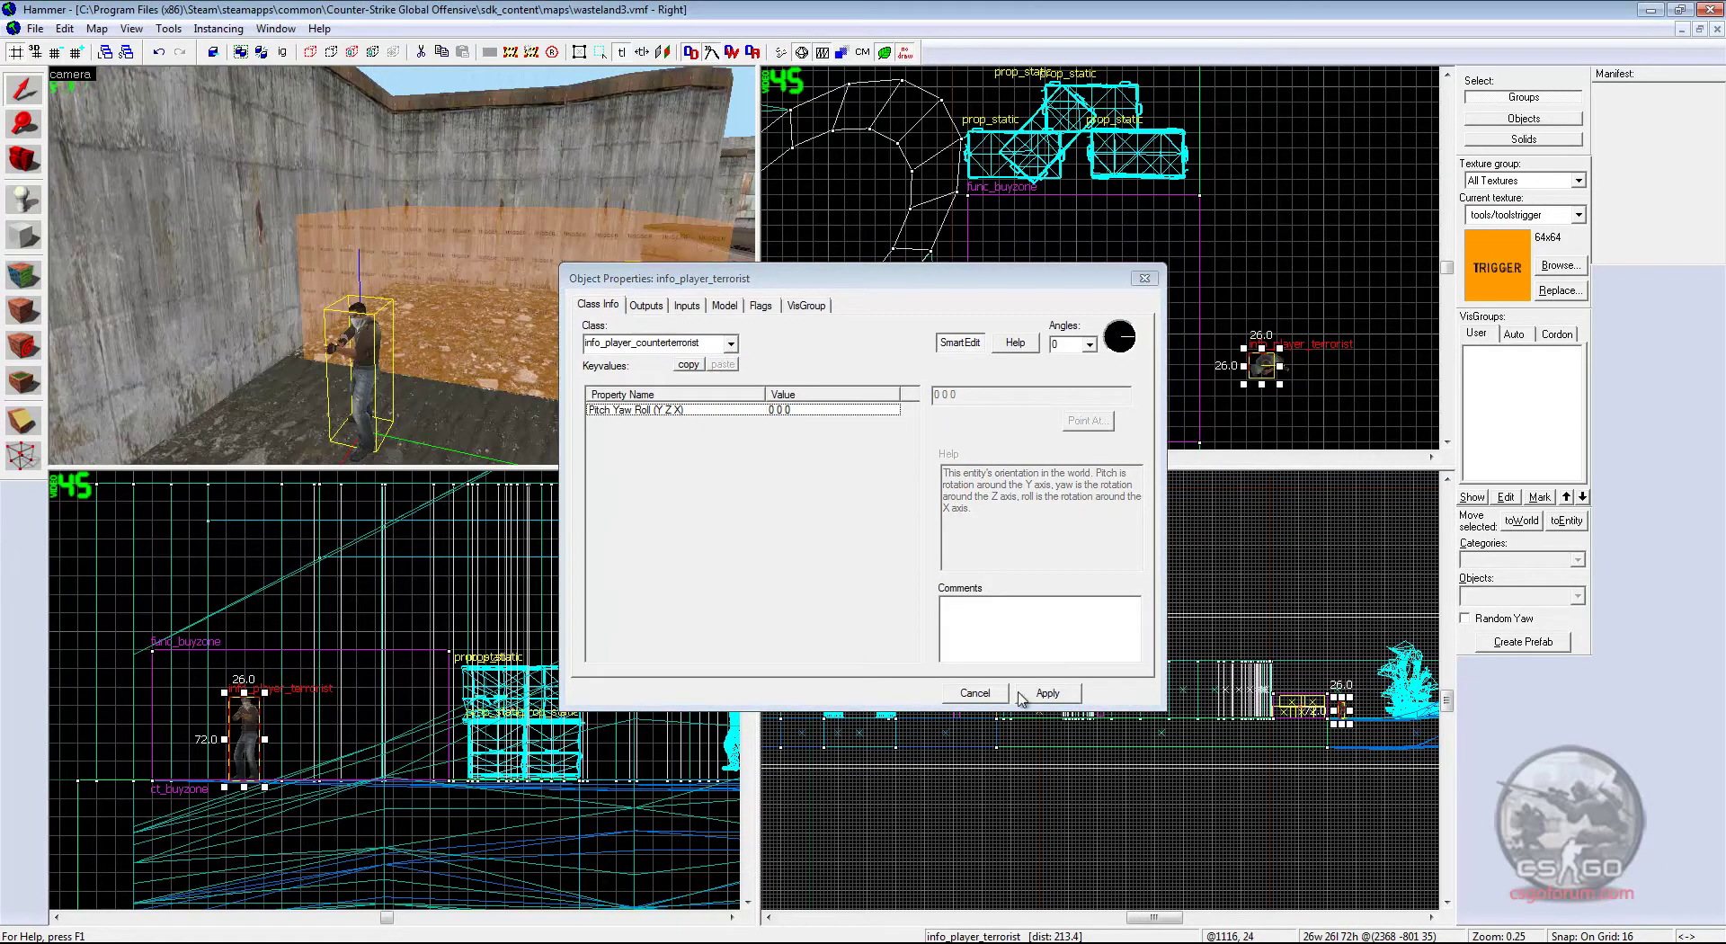
pyautogui.click(1145, 278)
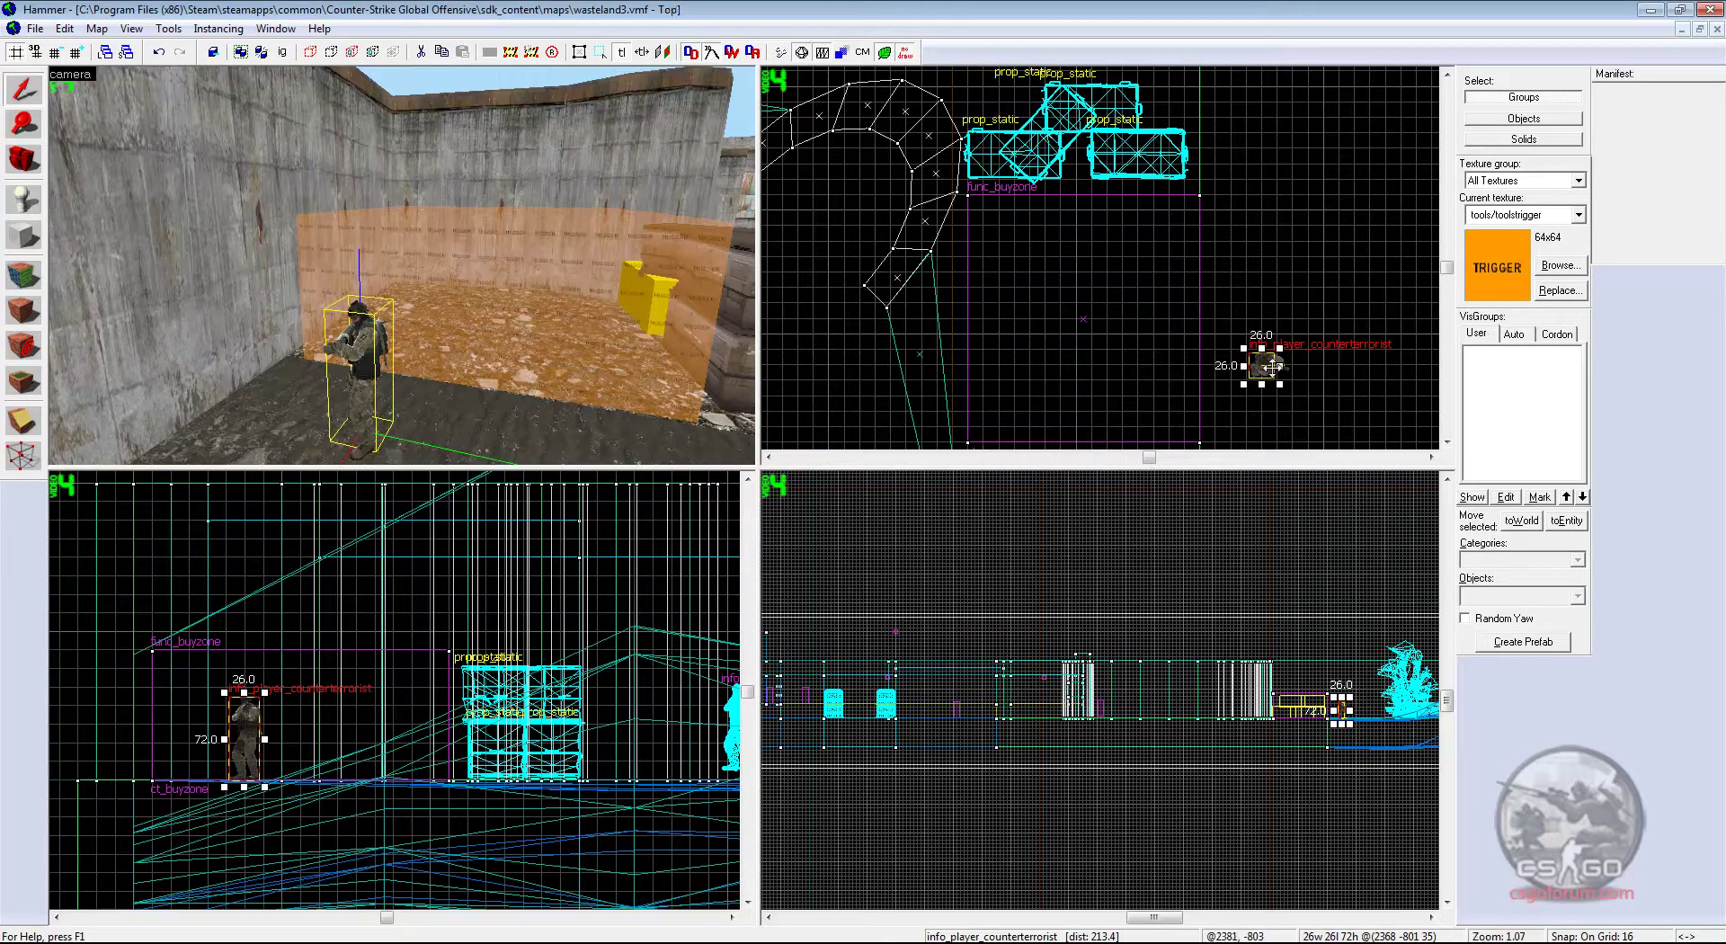
# Move the counter-terrorist player spawn inside the func_buyzone volume in the top view.
pyautogui.moveTo(1270, 366); pyautogui.dragTo(1126, 353)
pyautogui.press('z')
pyautogui.press('w')
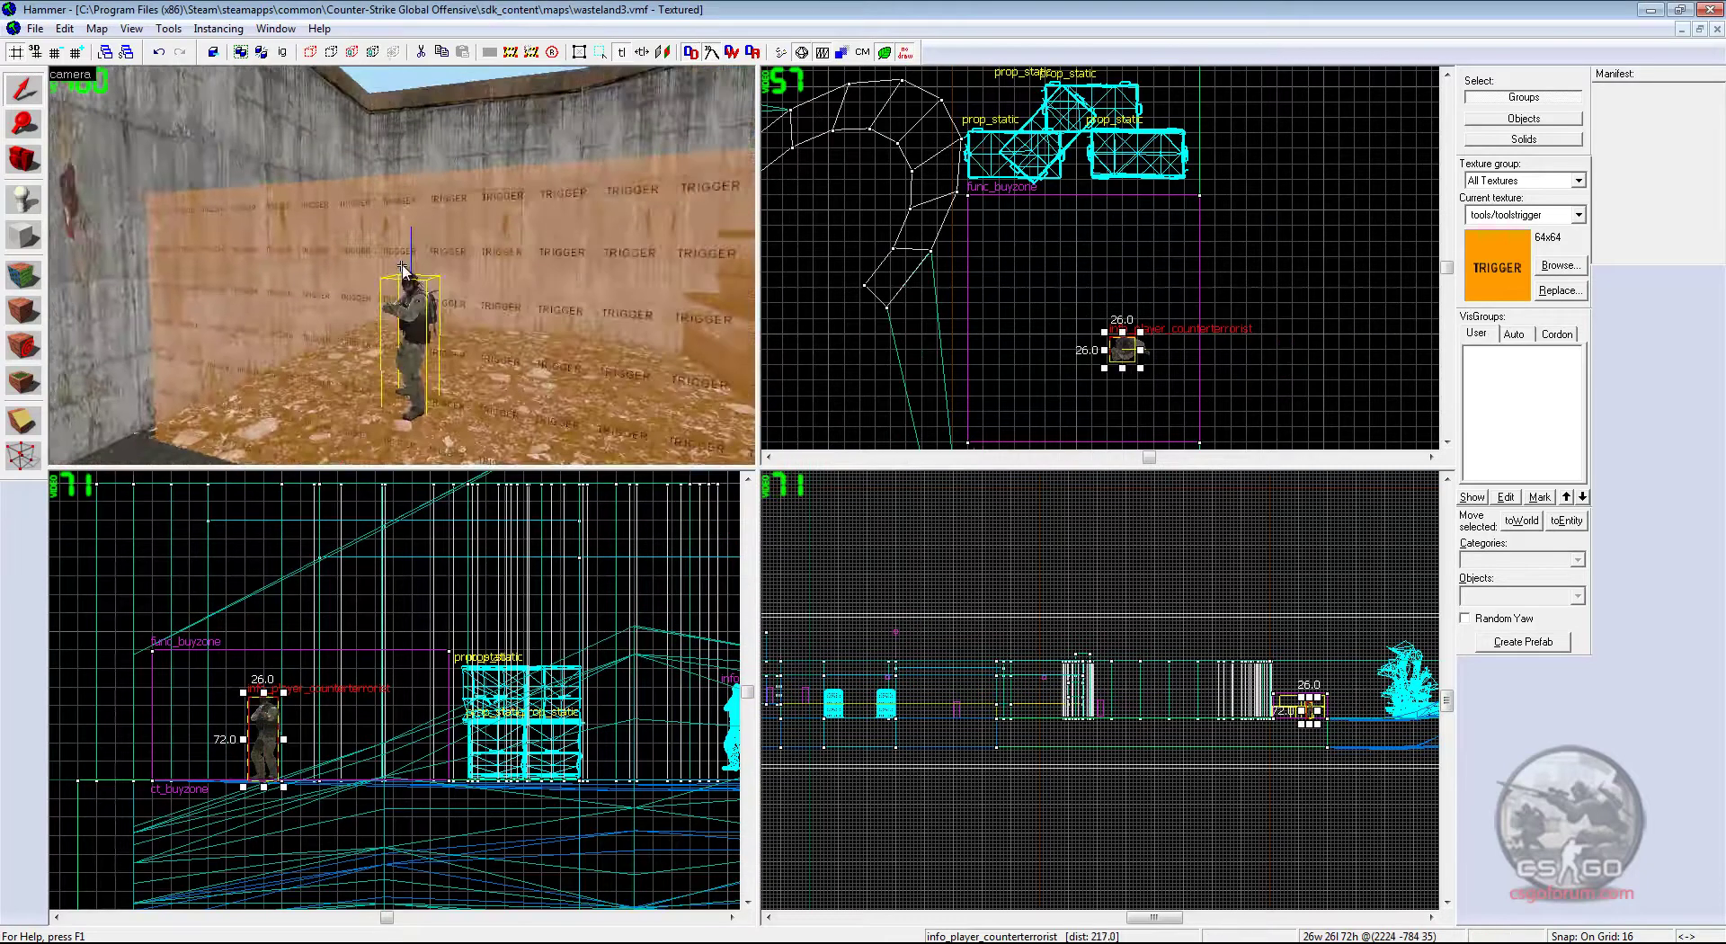
# Examine the counter-terrorist spawn and buy zone in the 3D view, along with the crates and the opposite side of the map.
pyautogui.press('d')
pyautogui.press('a')
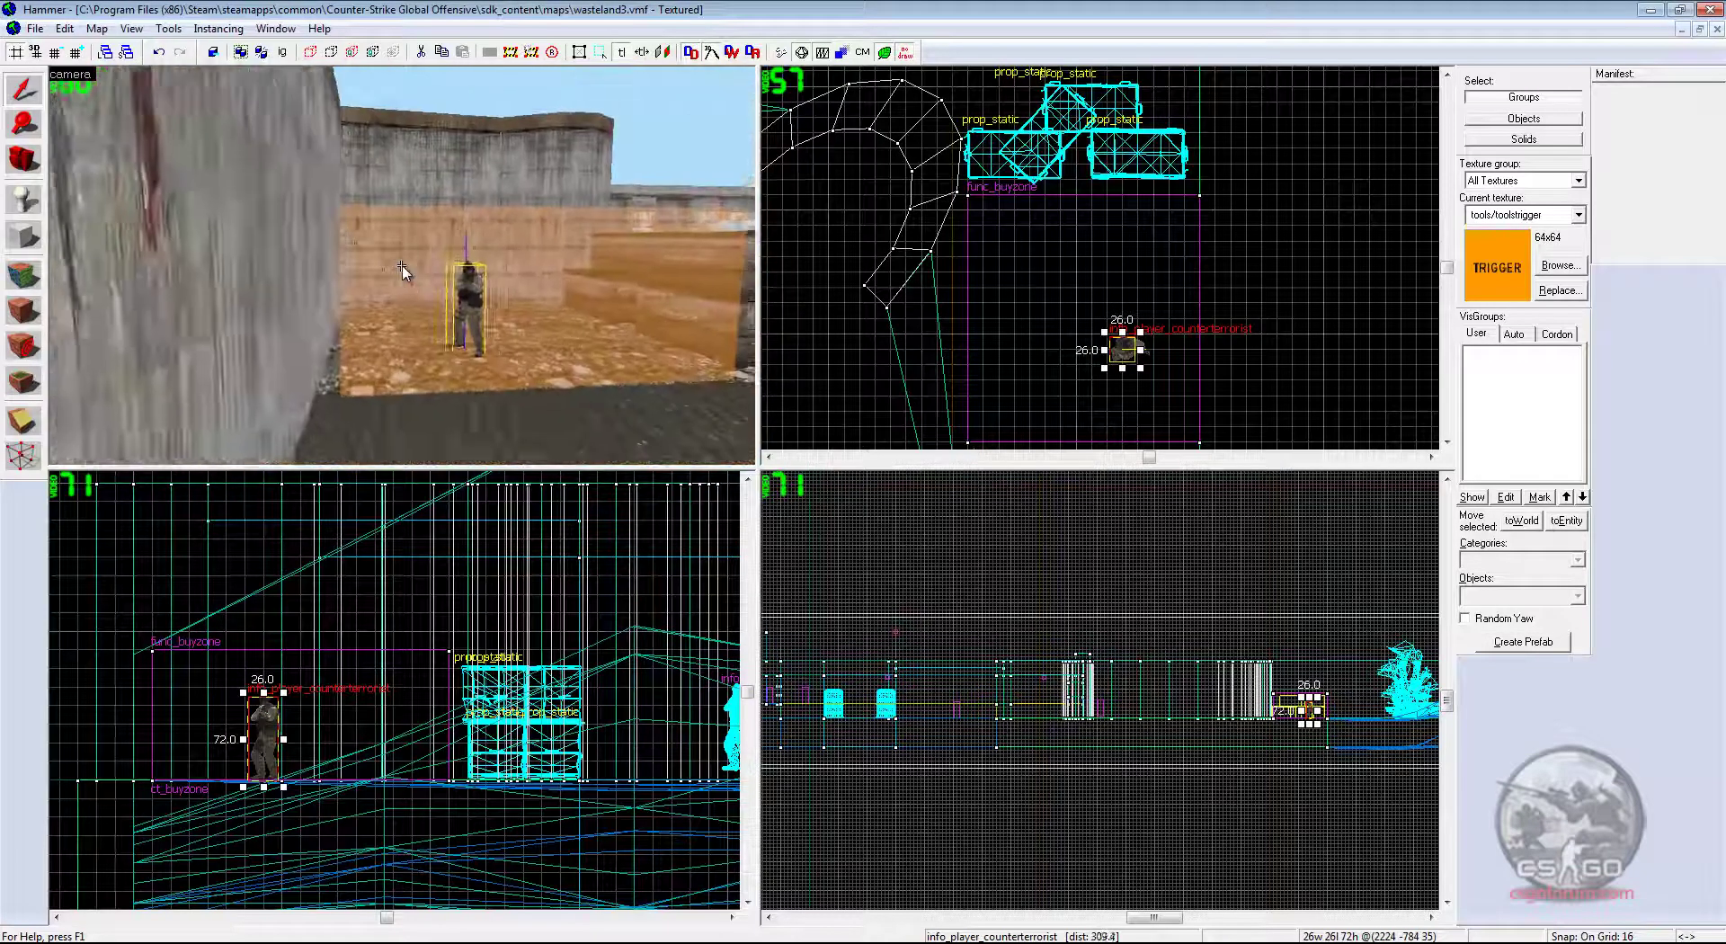
pyautogui.press('s')
pyautogui.press('w')
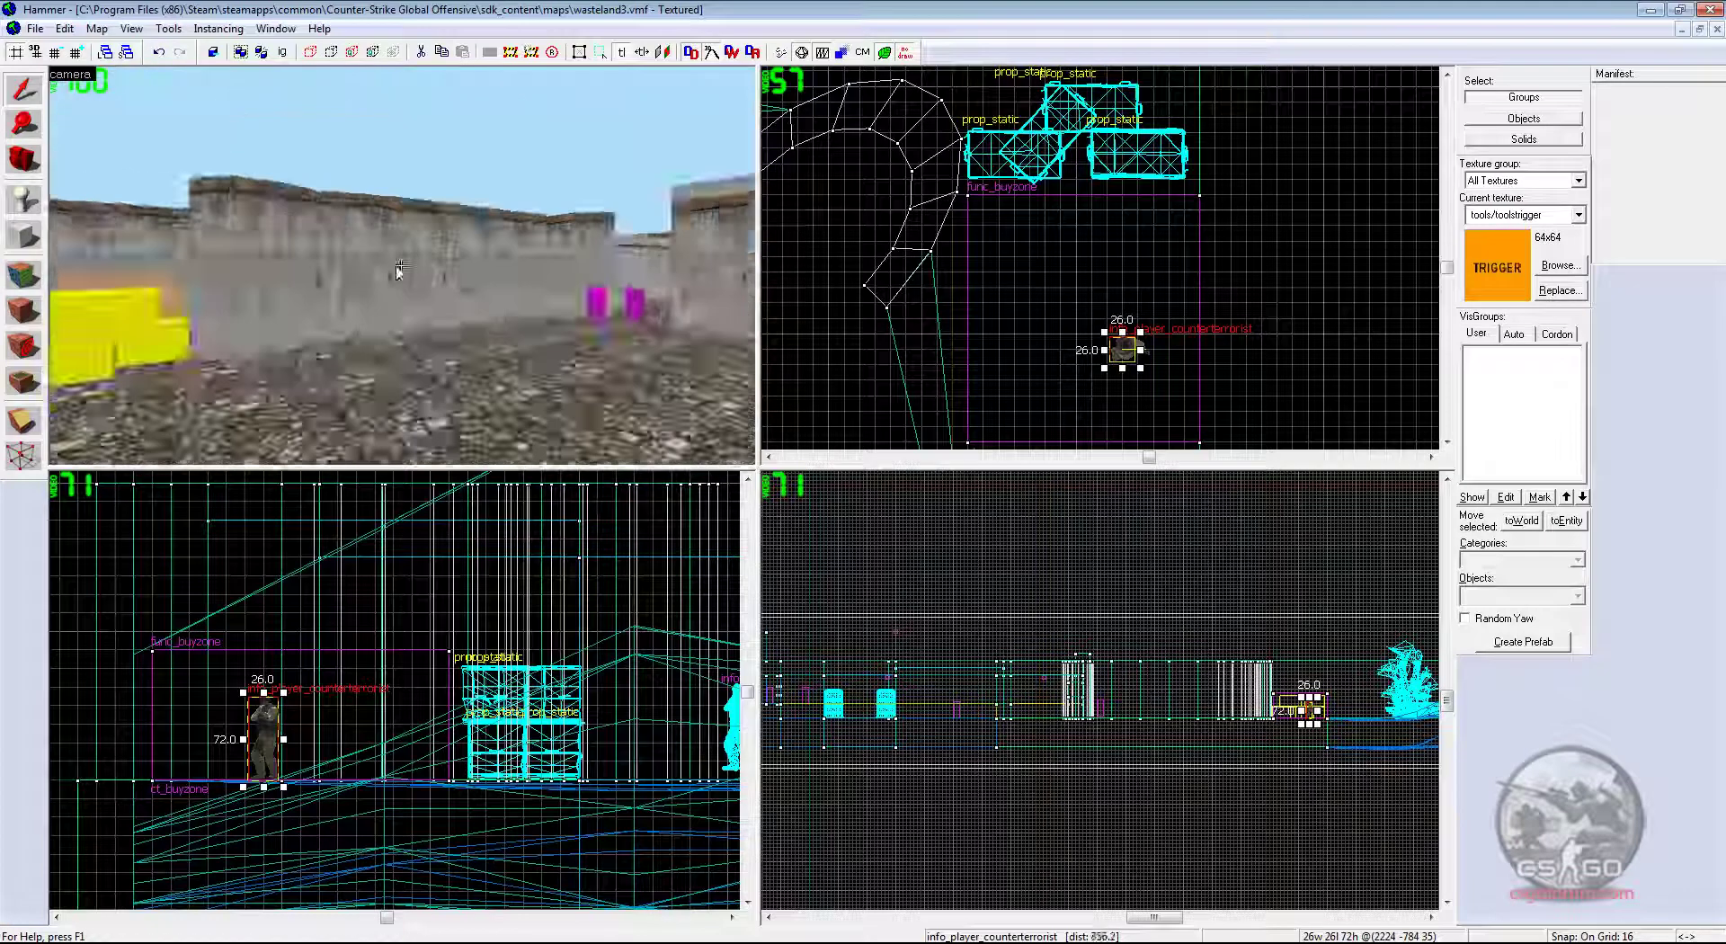
pyautogui.press('a')
pyautogui.press('w')
pyautogui.press('s')
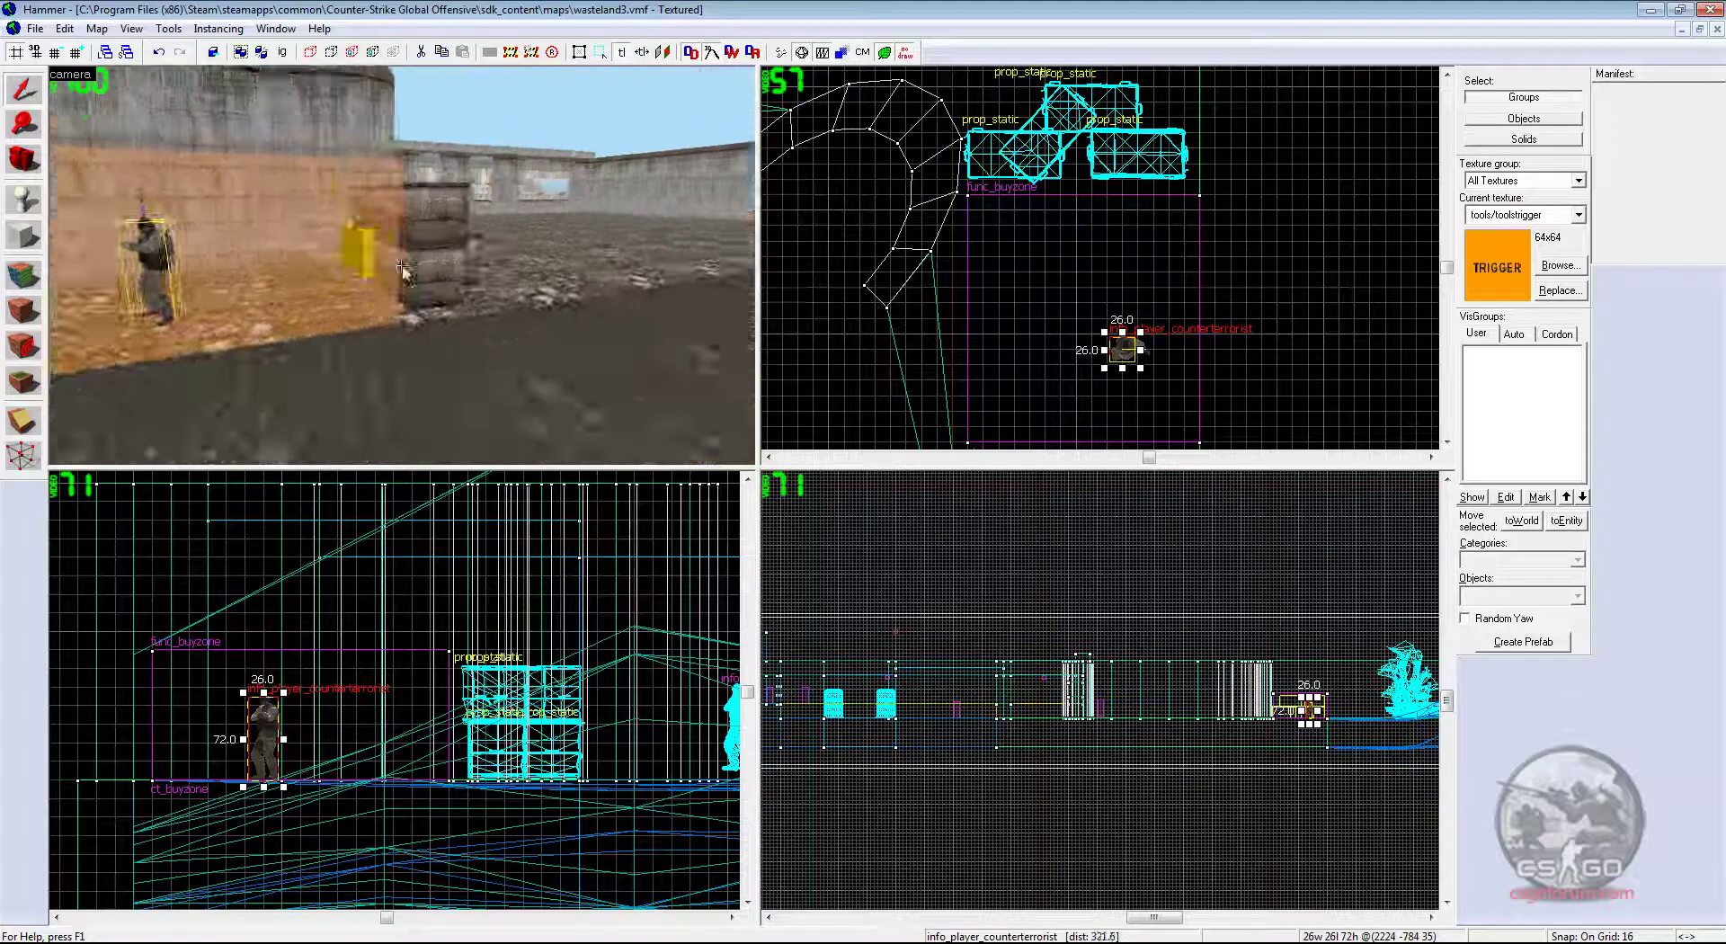
pyautogui.press('w')
pyautogui.press('w')
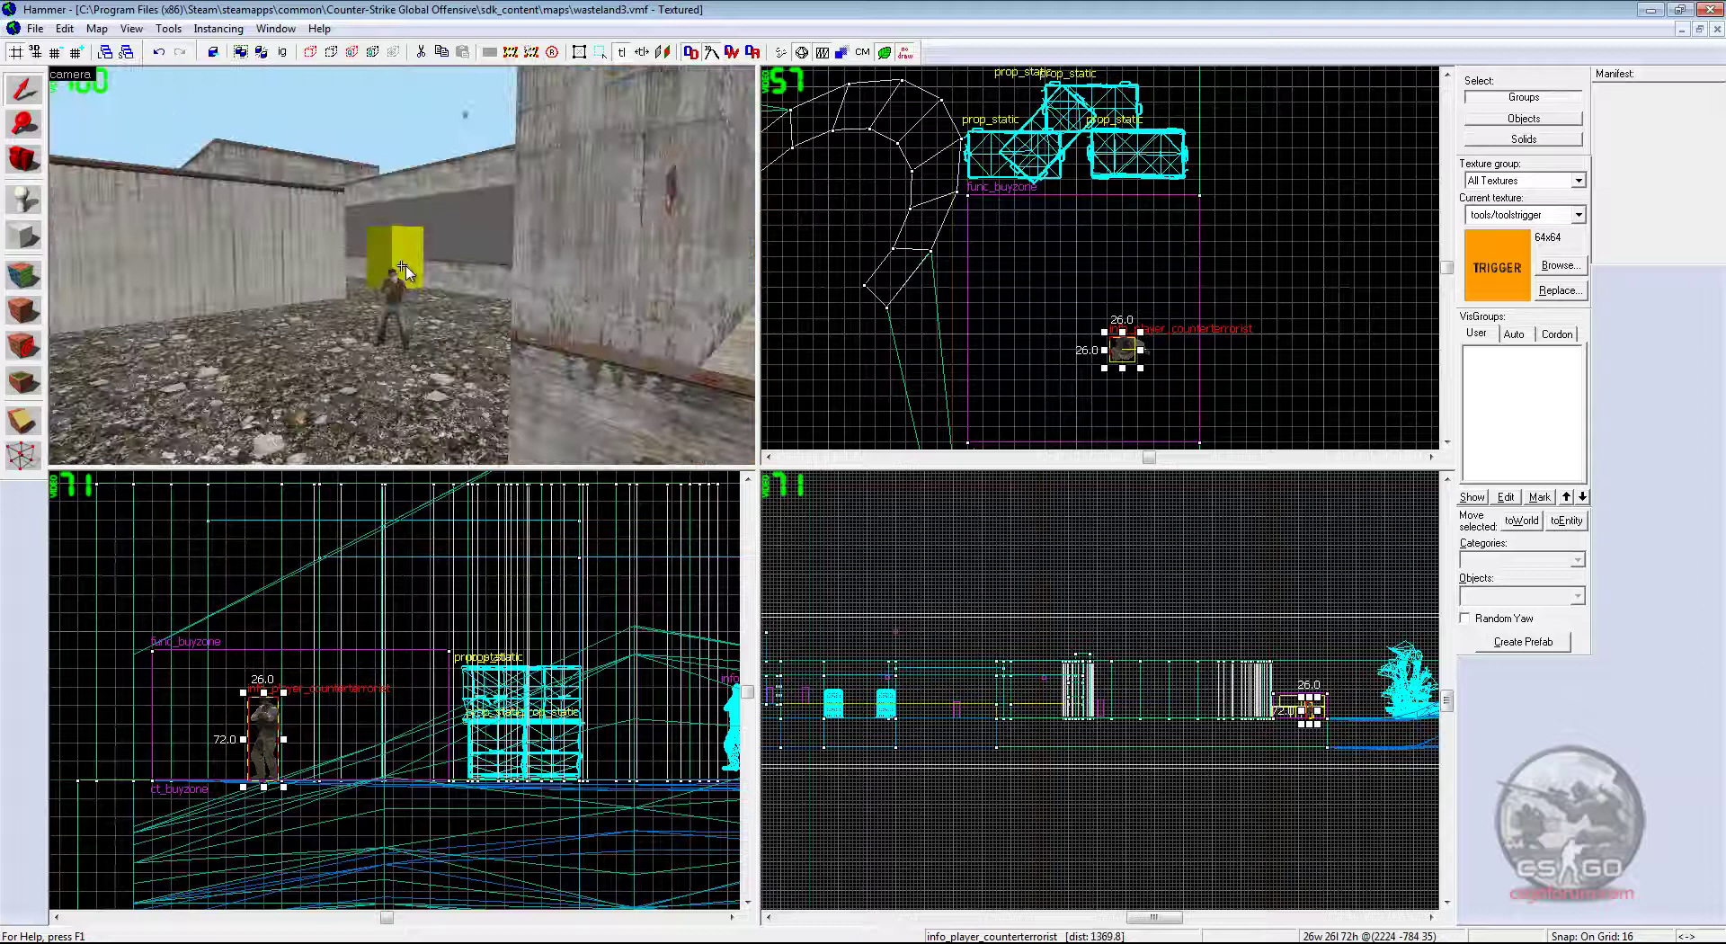
pyautogui.press('w')
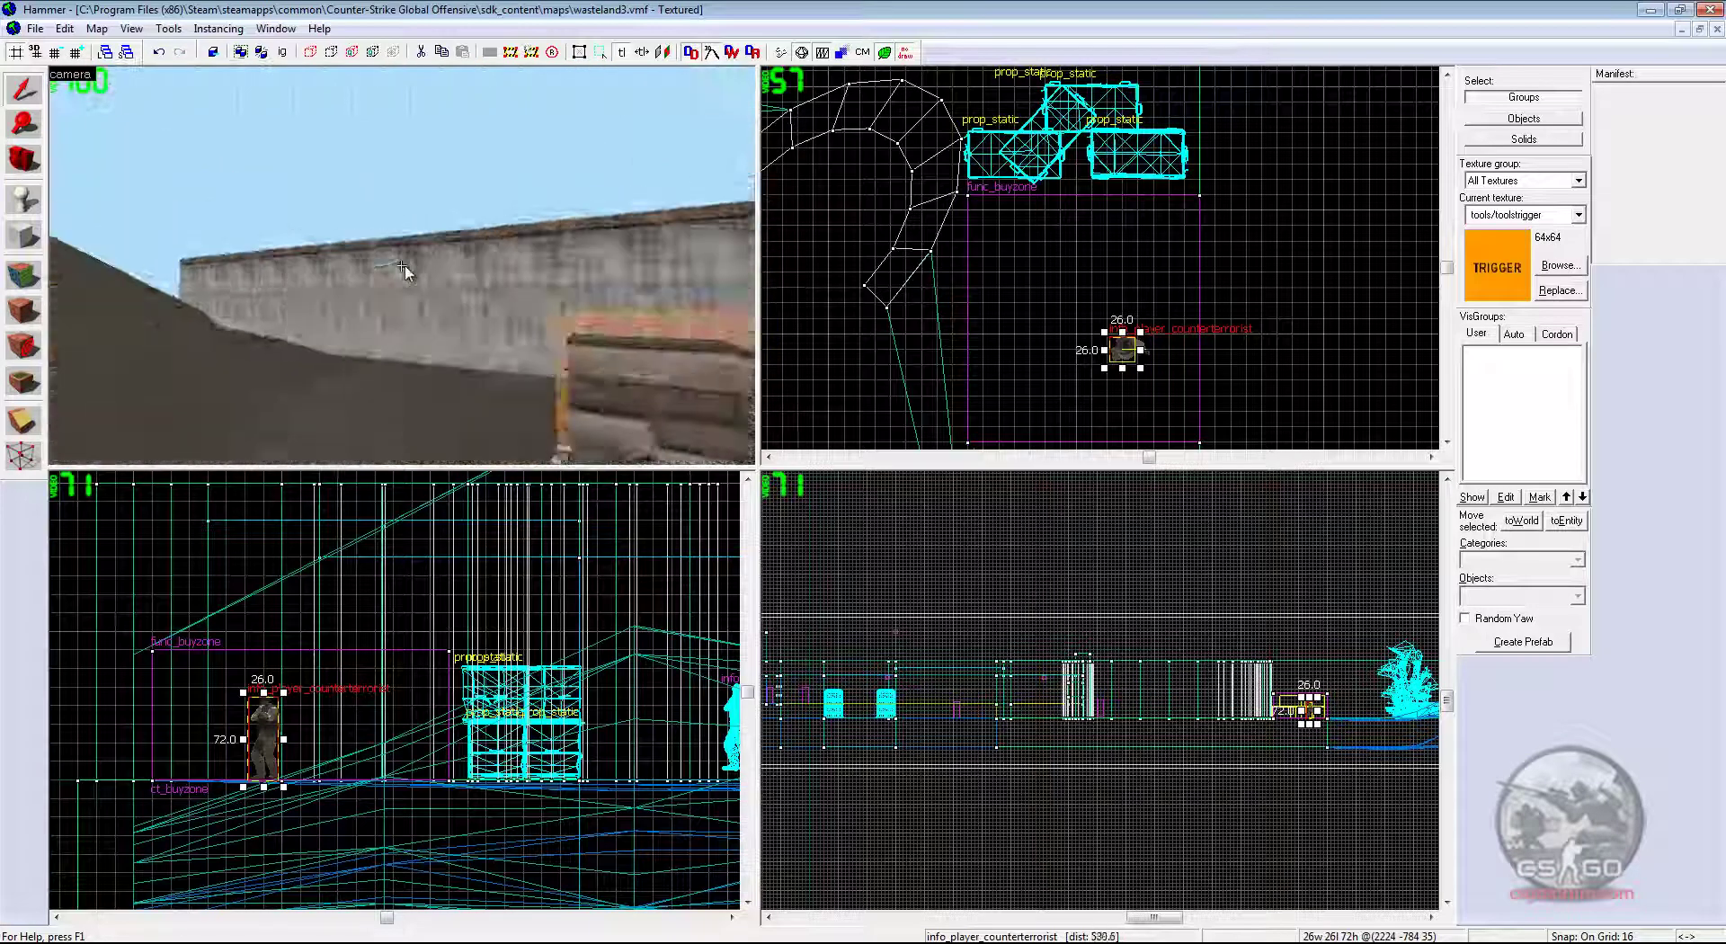
pyautogui.press('s')
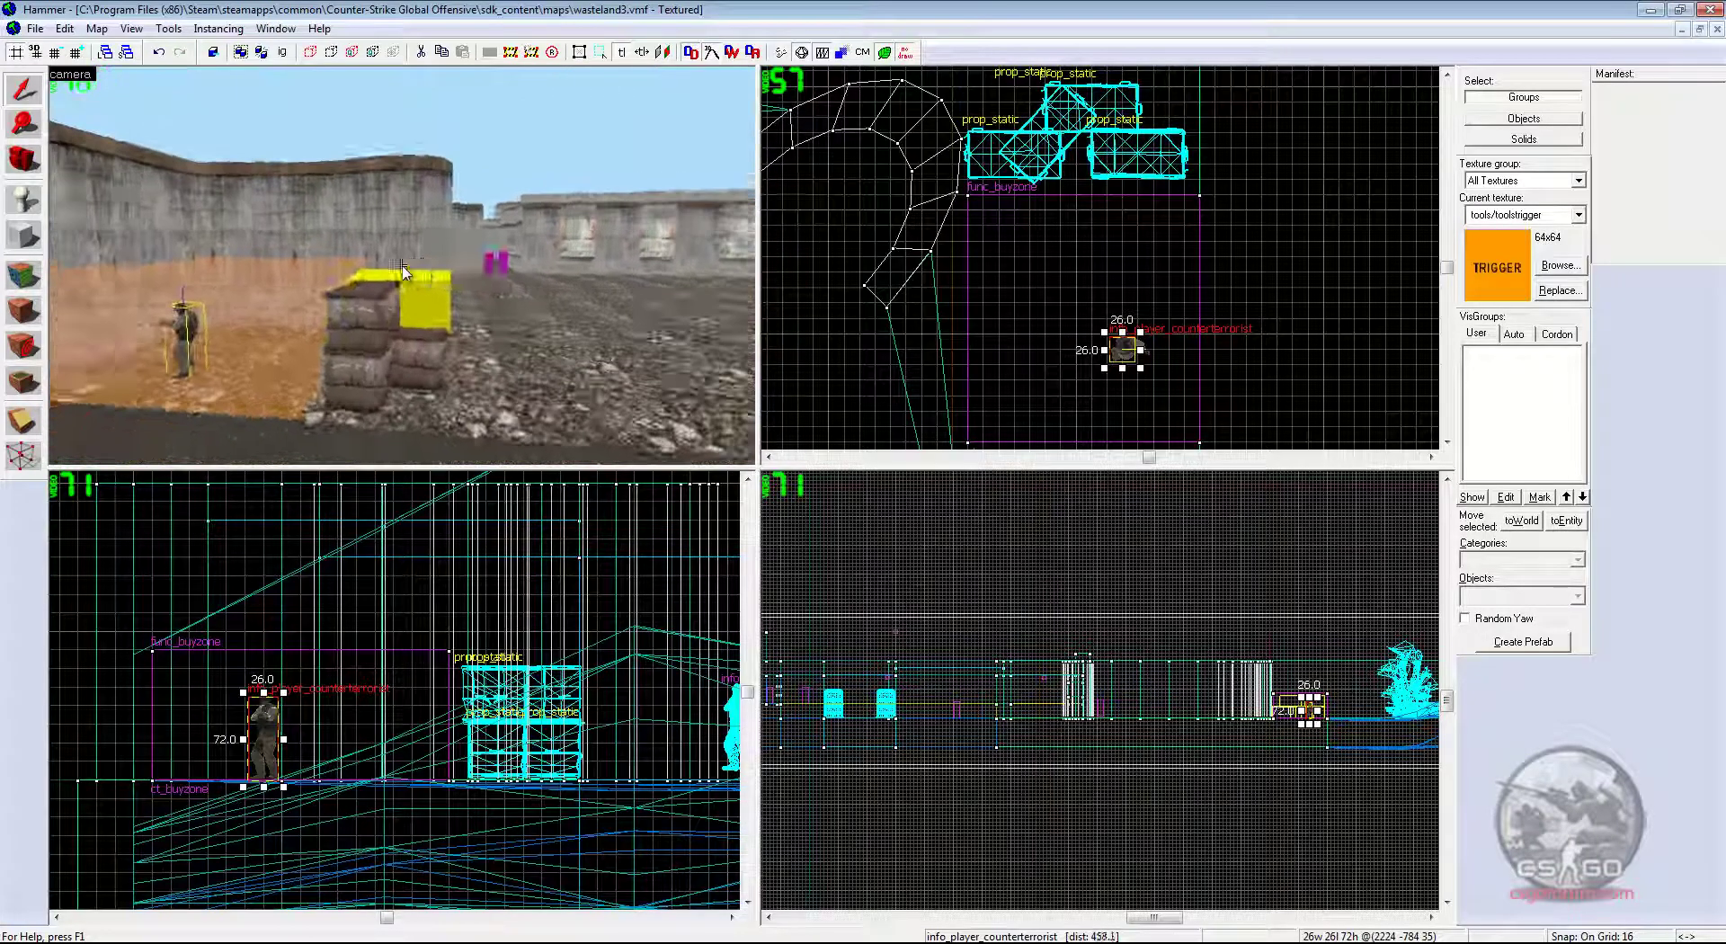
pyautogui.press('w')
pyautogui.press('Right')
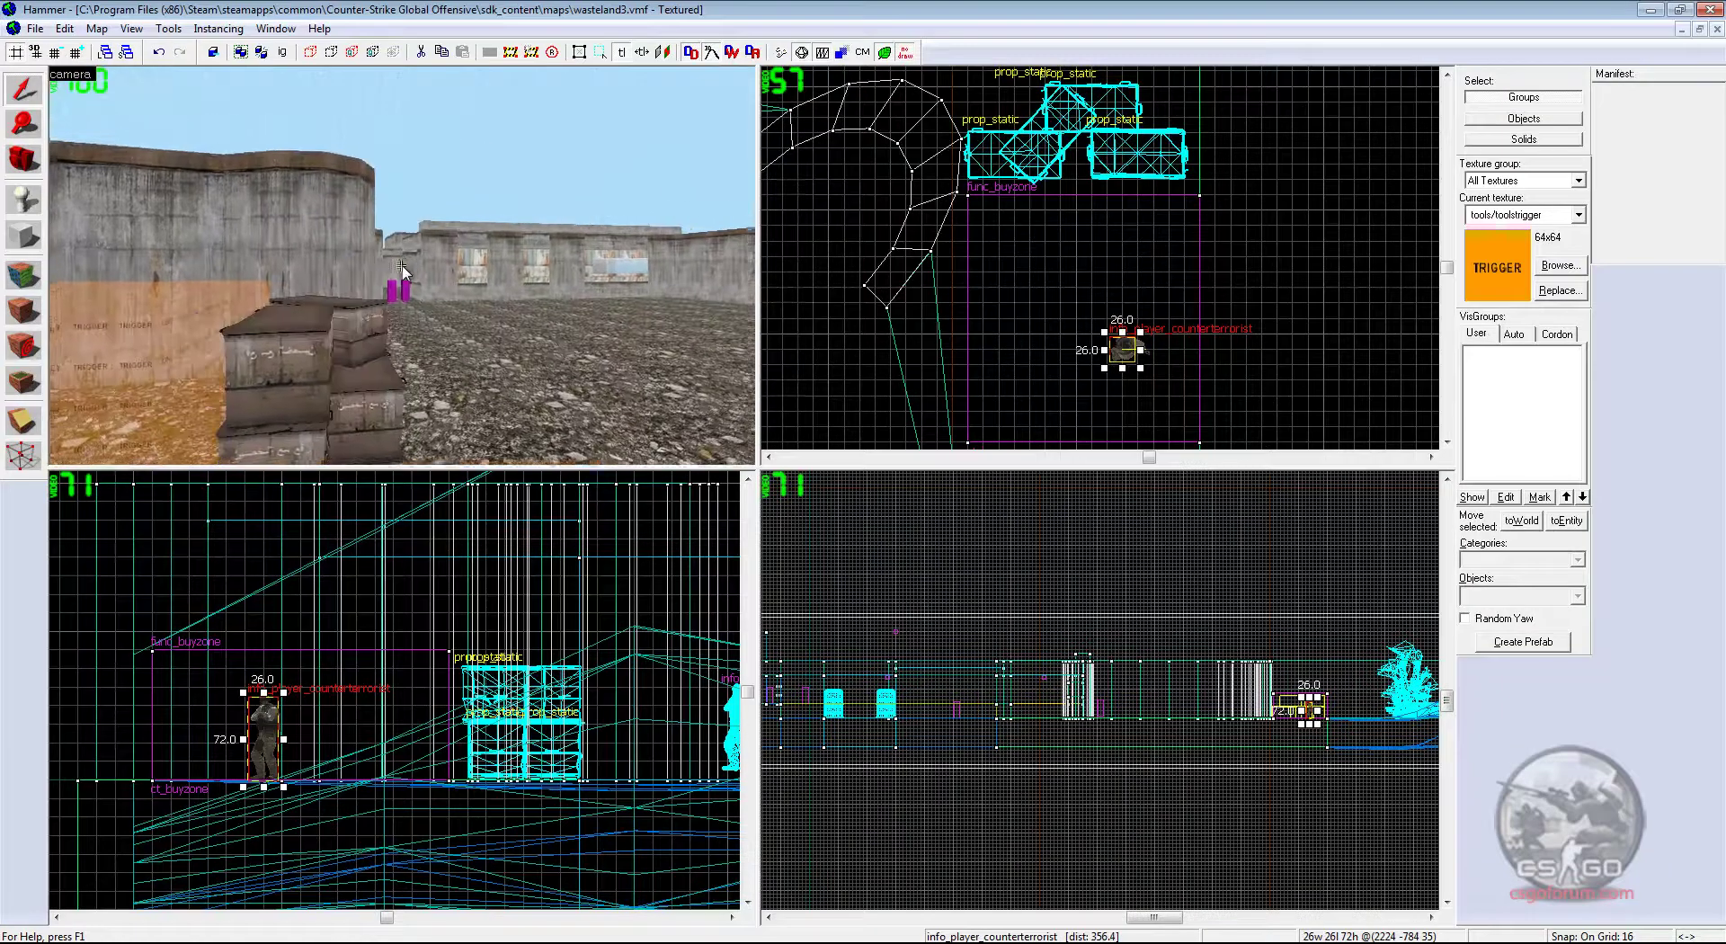